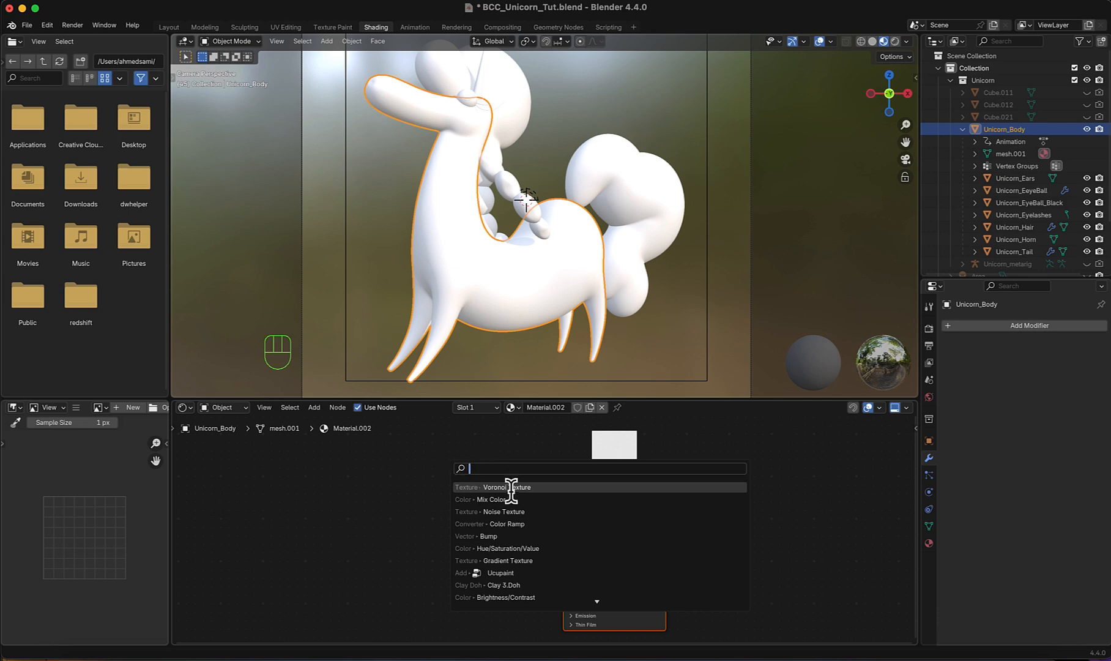
- Add a Voronoi Texture node to the Unicorn_Body material and connect its Distance output to the Principled BSDF's Base Color
click(513, 487)
click(342, 483)
drag(405, 498, 562, 502)
middle_drag(450, 549, 529, 559)
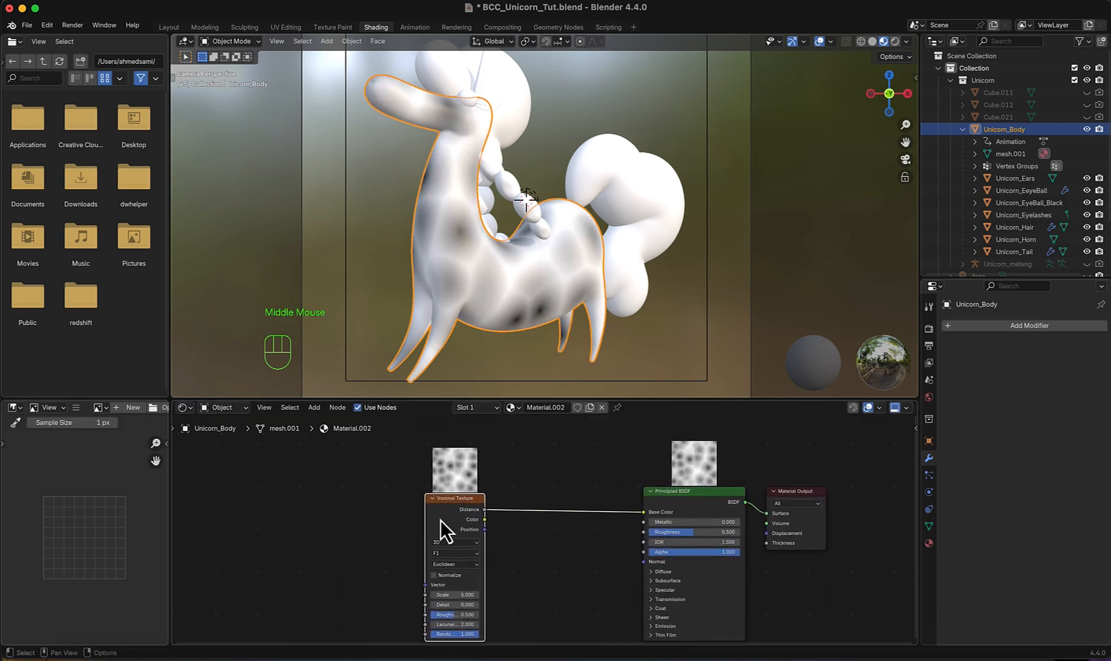
- Add Texture Coordinate and Mapping nodes to the Voronoi Texture and feed the Mapping vector from the Object coordinates
click(448, 502)
key(ctrl+t)
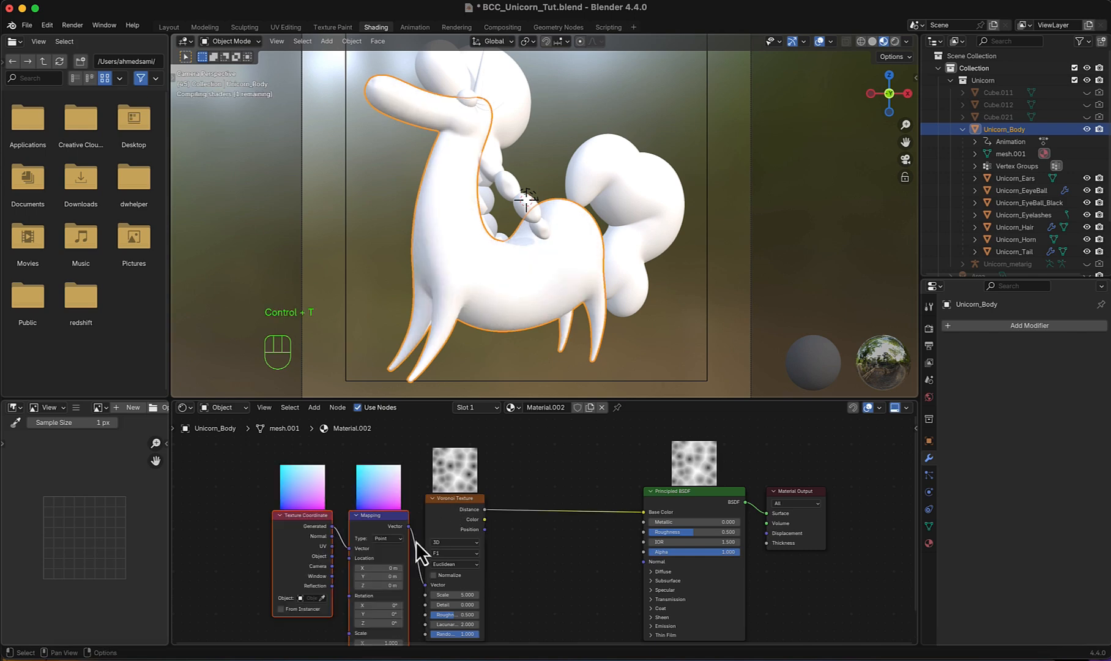
scroll(392, 554, up, 2)
middle_drag(362, 567, 411, 546)
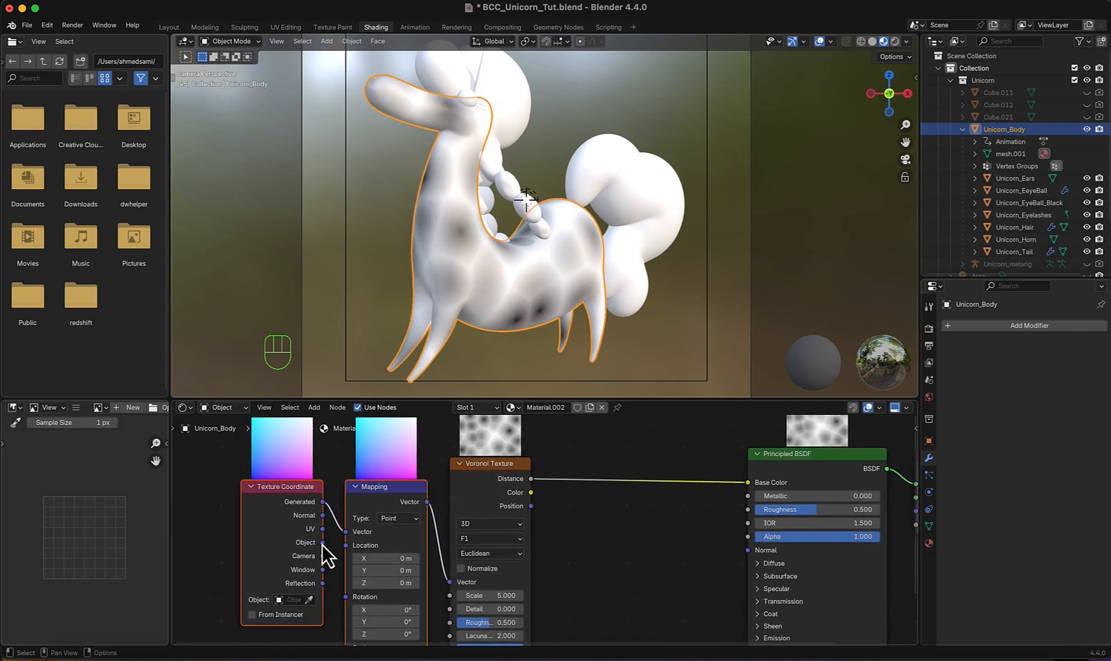
drag(322, 543, 347, 531)
scroll(481, 572, down, 1)
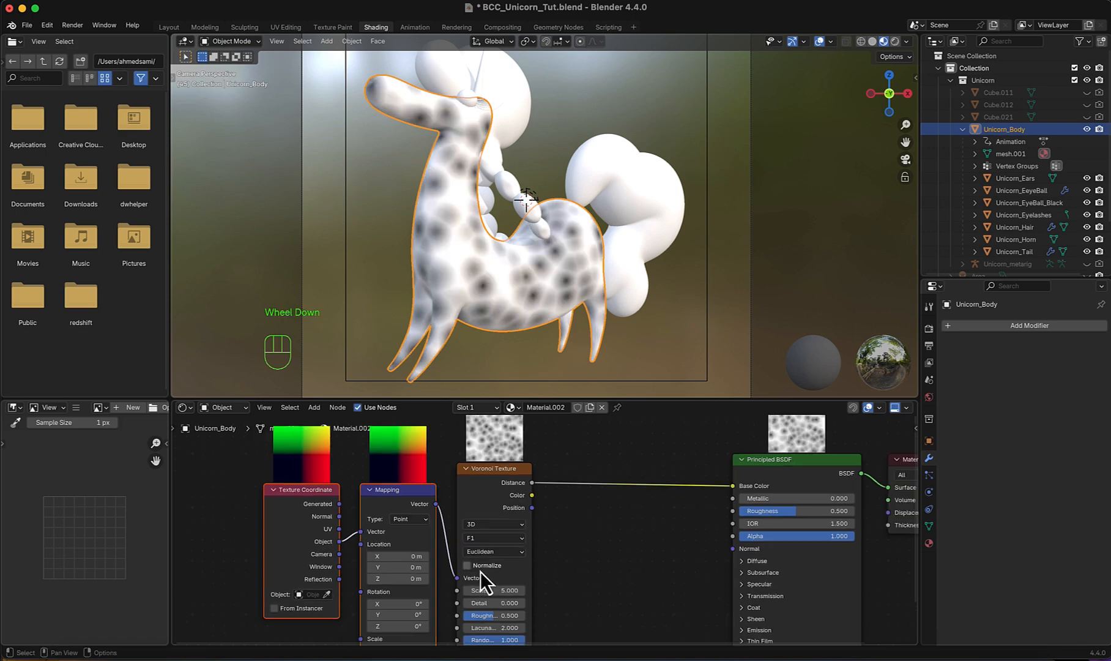
- Set the Mapping node's X location to 4.5 m
scroll(482, 572, down, 1)
scroll(319, 560, up, 2)
middle_drag(482, 571, 462, 535)
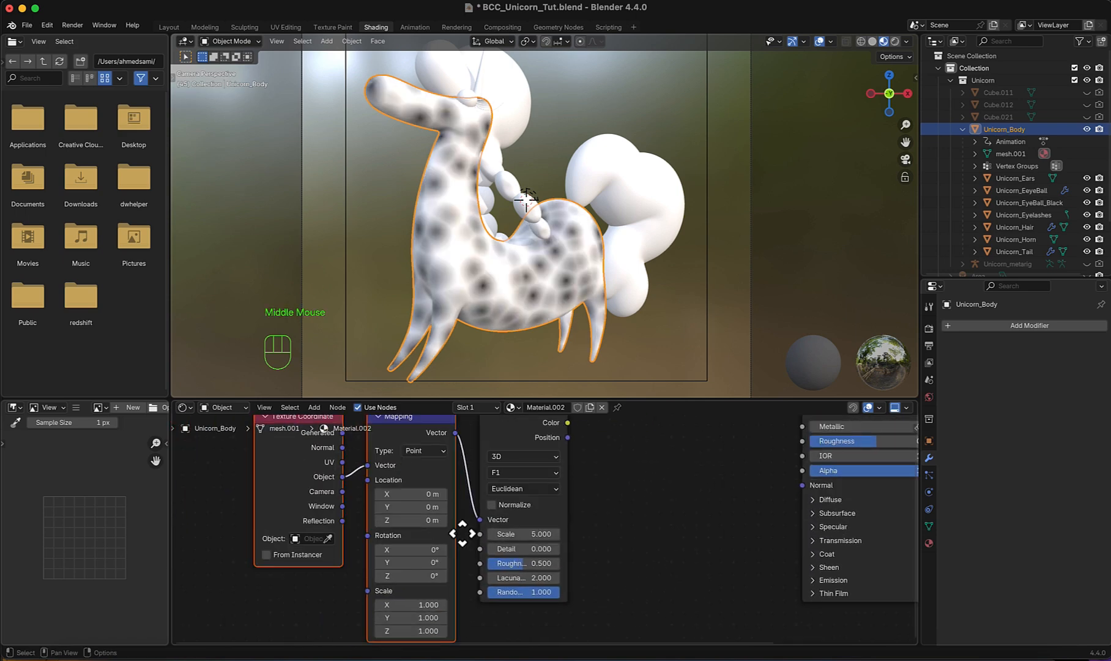
click(430, 494)
text(4.5)
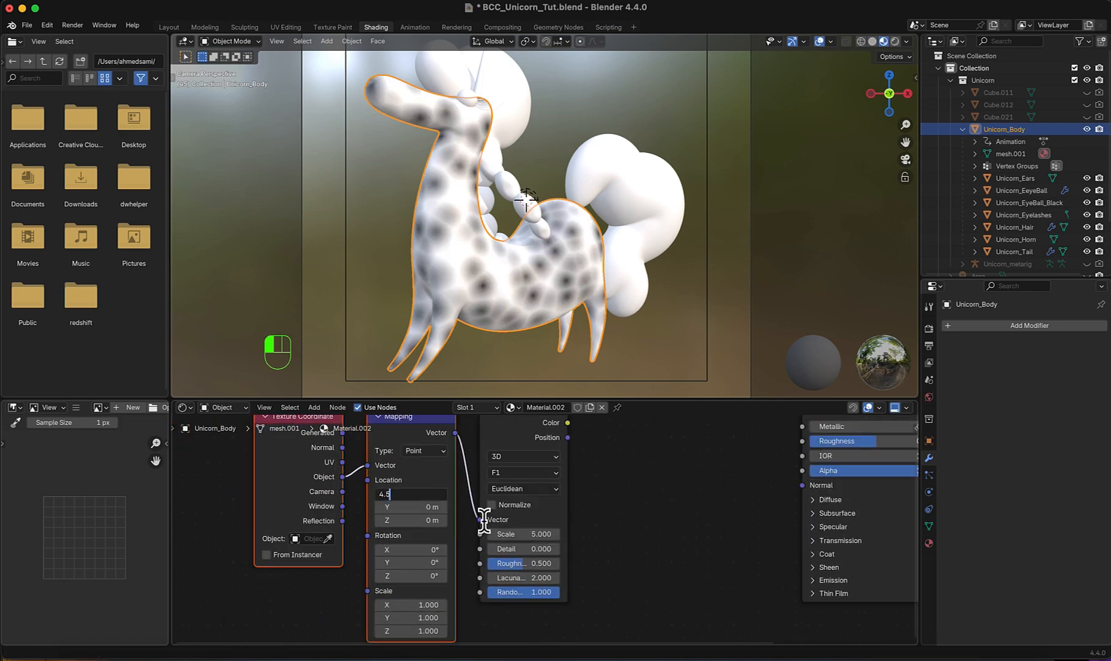
key(Return)
- Insert a Color Ramp node between the Voronoi Texture and the Principled BSDF
scroll(501, 502, down, 2)
middle_drag(599, 548, 474, 572)
scroll(480, 560, up, 1)
key(shift+a)
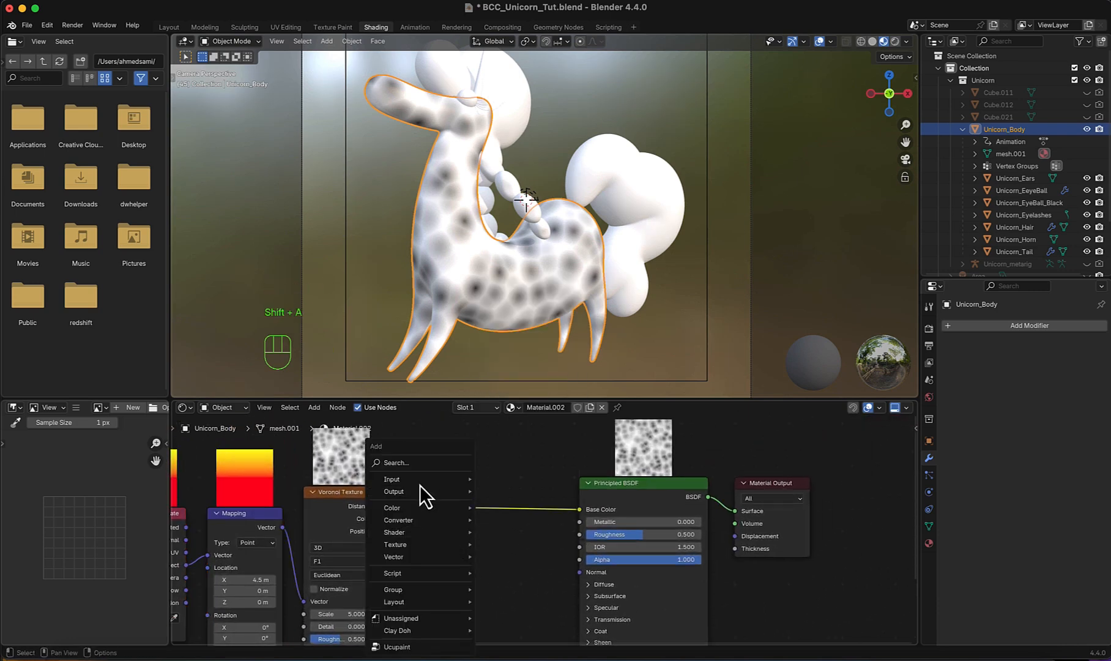
click(421, 461)
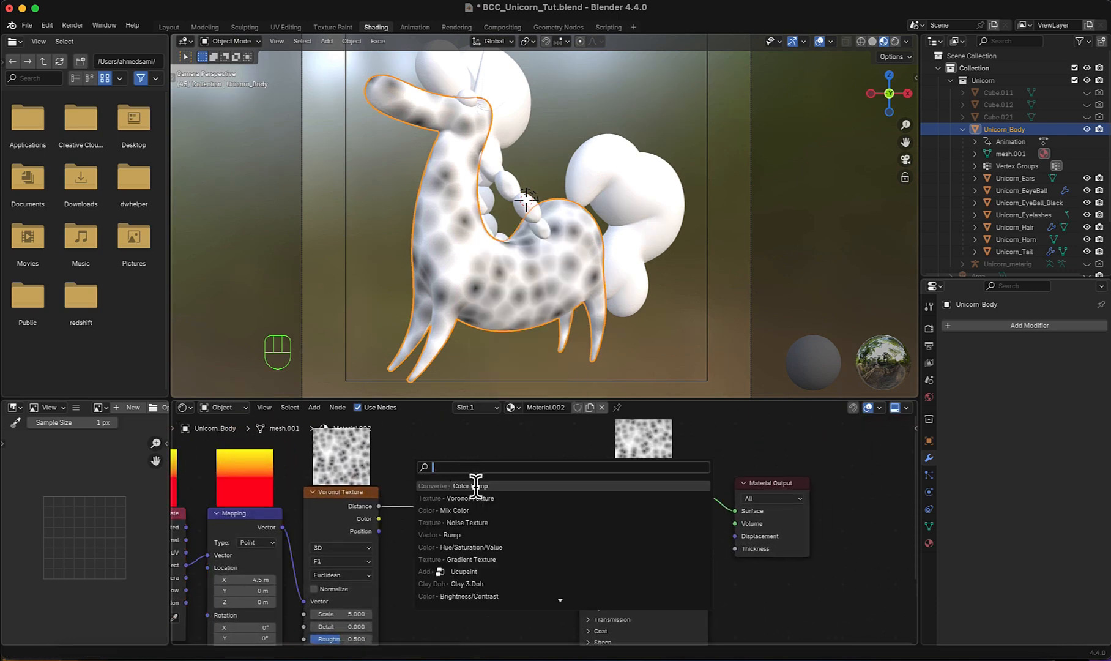
click(476, 485)
click(424, 470)
- Tighten the Color Ramp stops into crisp dots with the white stop at 0.214, and set the Voronoi scale to 8.400
scroll(499, 568, up, 5)
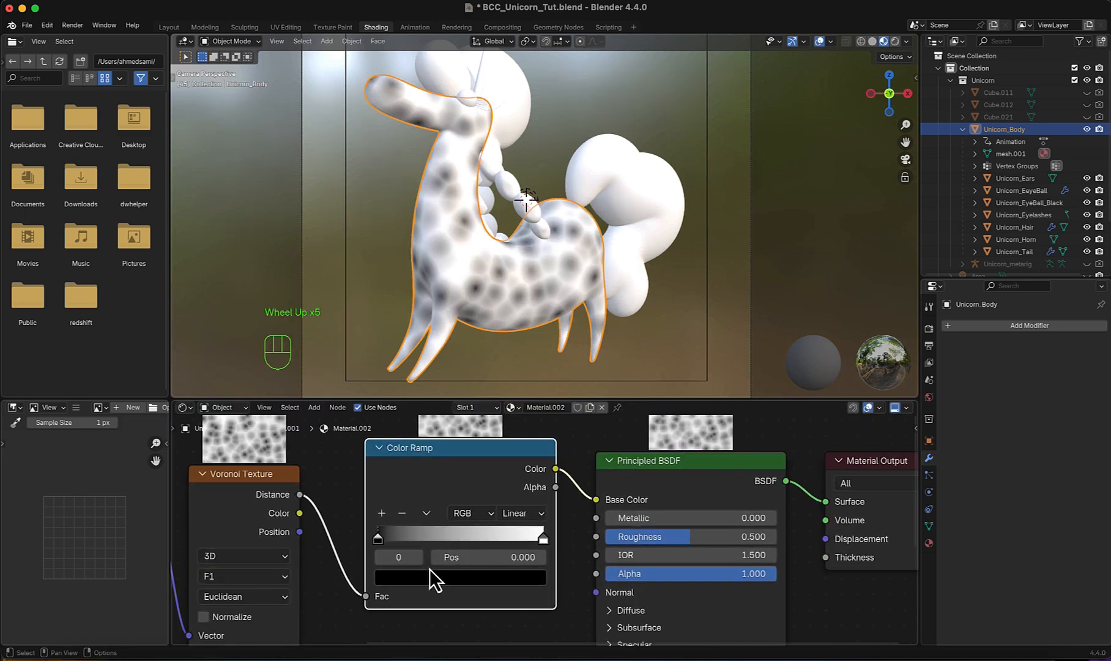
drag(386, 539, 417, 543)
drag(551, 543, 424, 557)
middle_drag(424, 558, 406, 527)
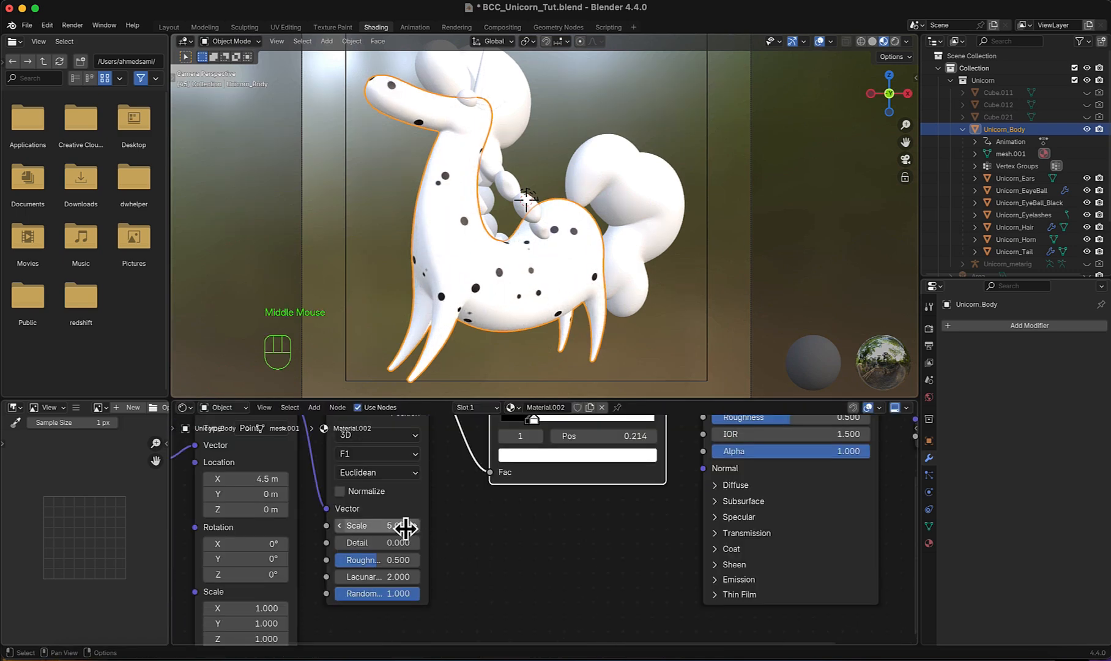
drag(405, 527, 417, 527)
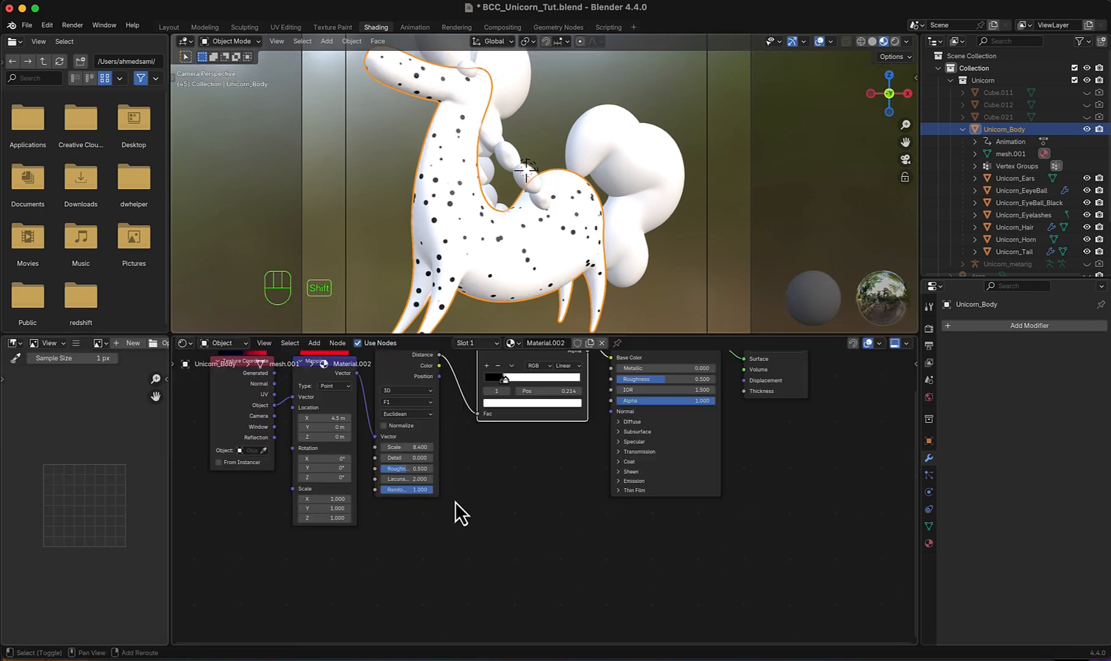
- Add a second Voronoi Texture below the first and connect its Distance output to the Principled BSDF's Base Color
key(shift+a)
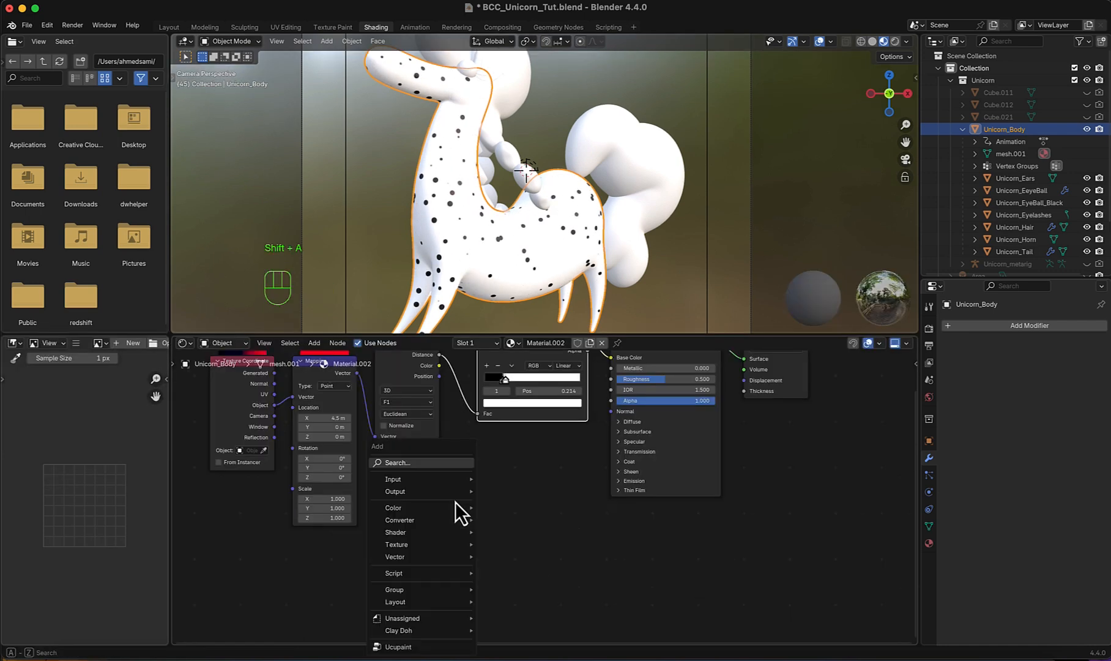
click(427, 466)
click(479, 499)
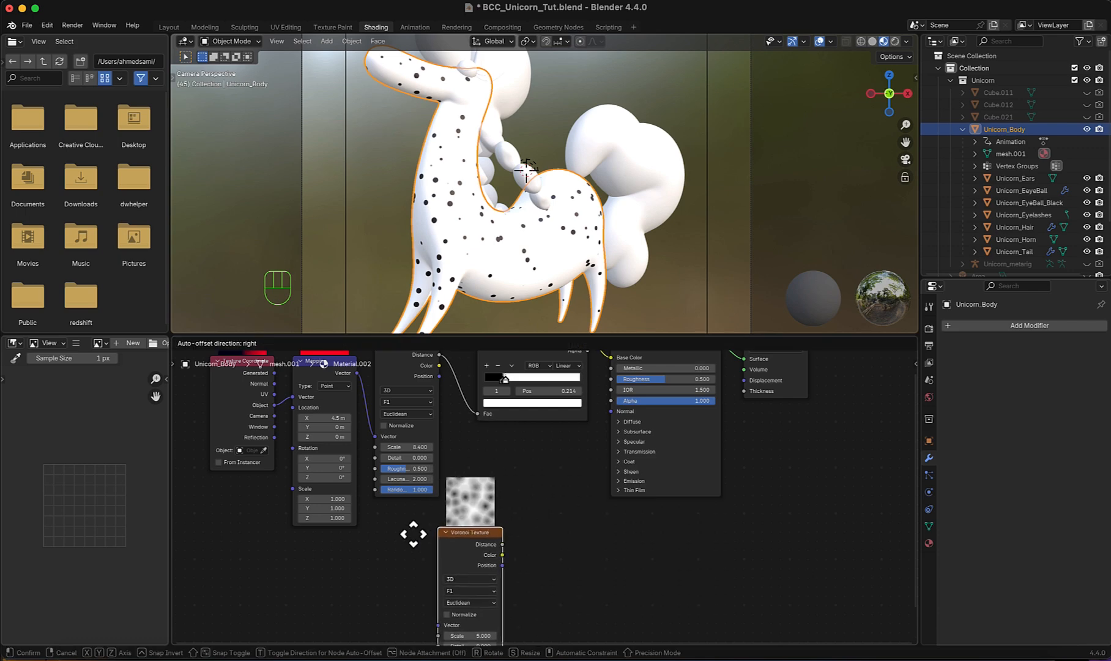
click(376, 558)
scroll(477, 556, down, 2)
middle_drag(477, 556, 421, 572)
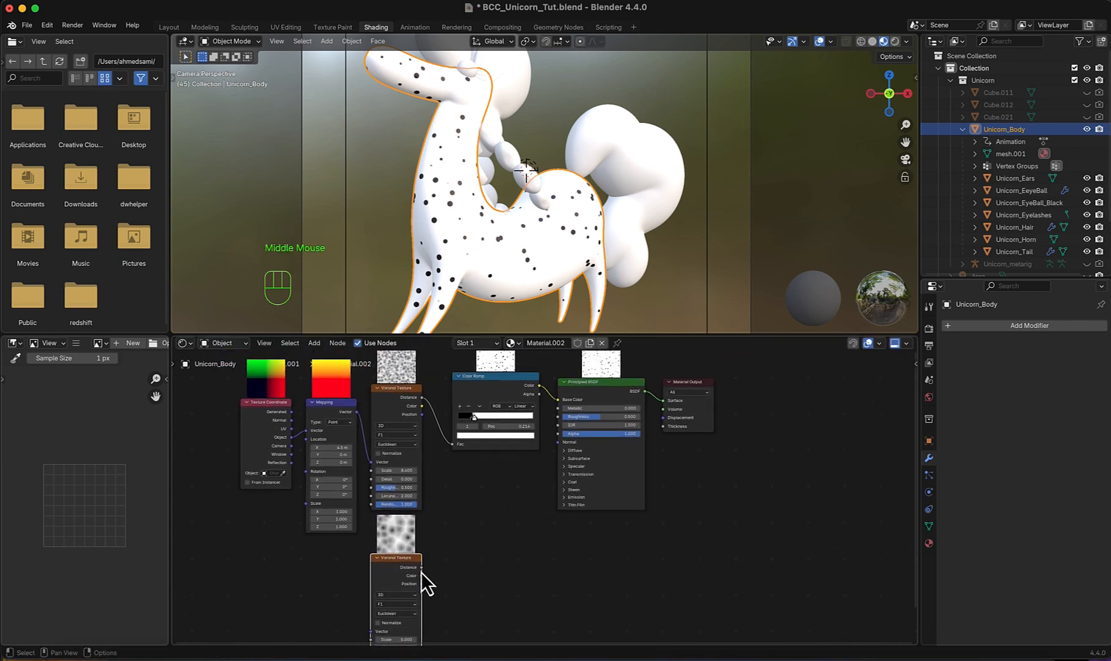
drag(422, 569, 558, 401)
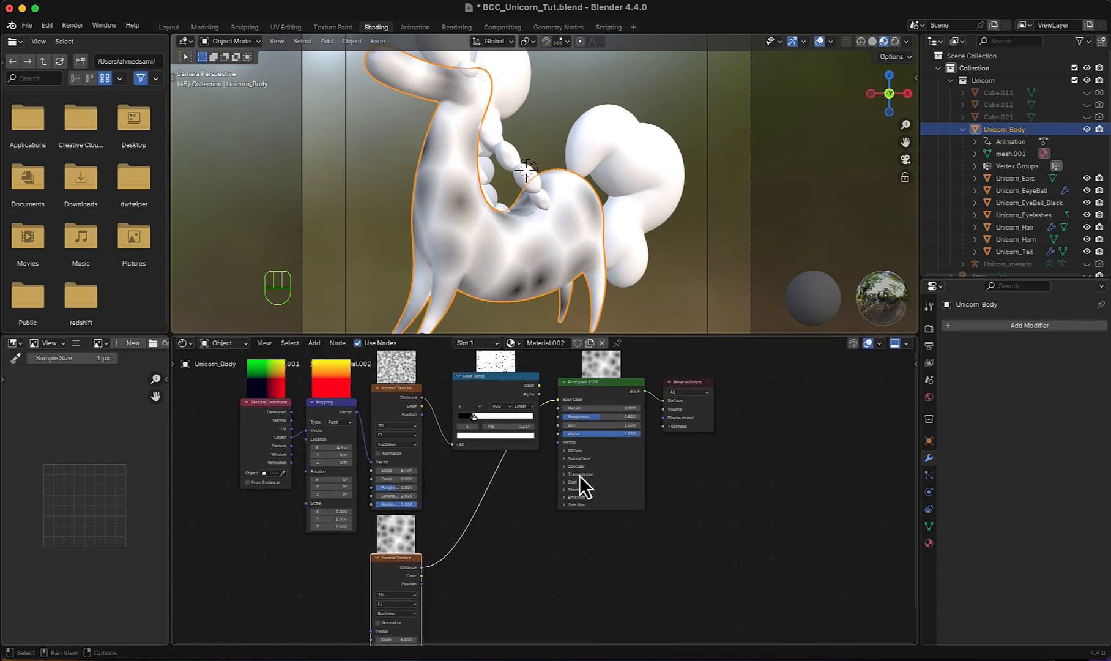
- Insert a second Color Ramp between the lower Voronoi Texture and the Principled BSDF
middle_drag(542, 519, 517, 485)
scroll(514, 486, up, 1)
key(shift+a)
click(423, 467)
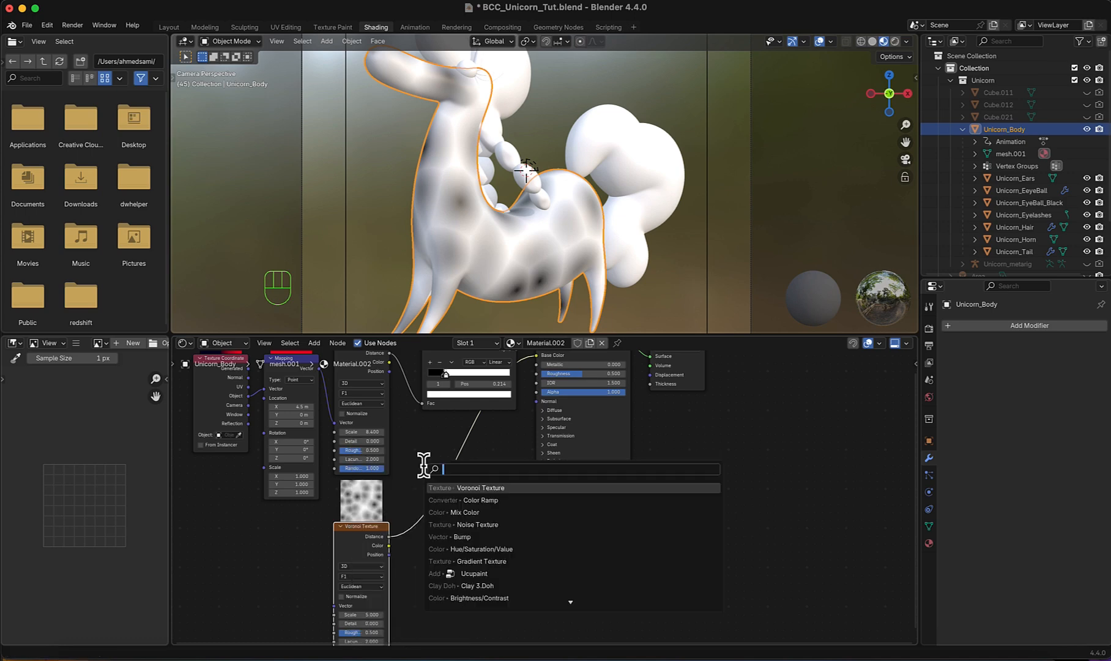
click(465, 500)
click(426, 474)
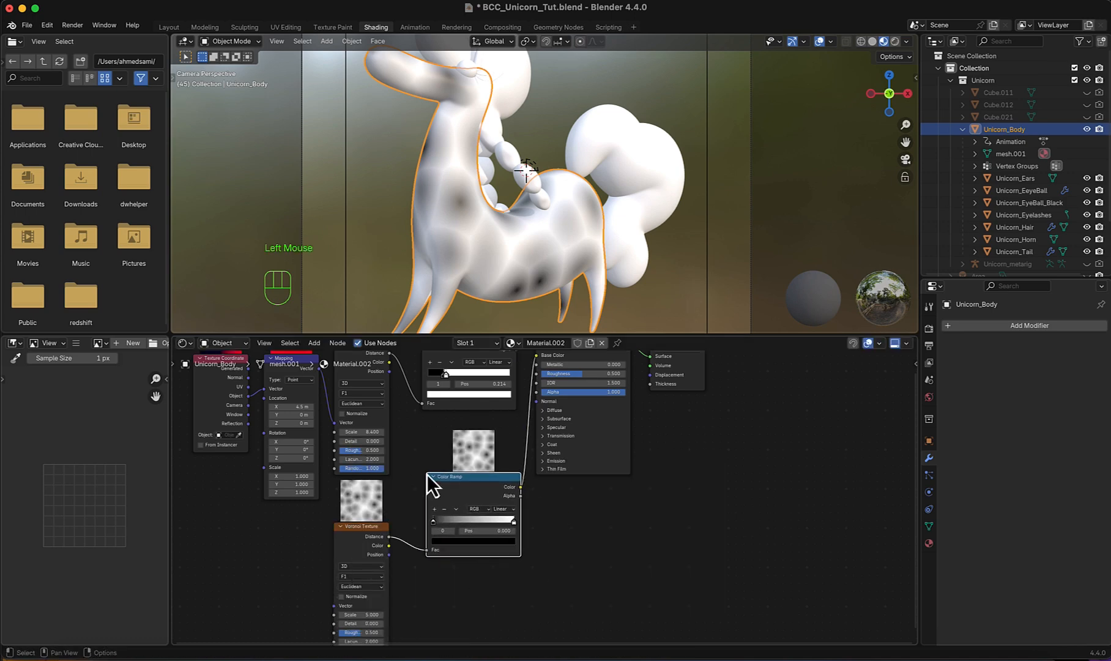
- Tighten the lower Color Ramp's stops into crisp dots, with the white stop at 0.196
scroll(481, 306, up, 1)
scroll(535, 512, up, 6)
drag(373, 527, 396, 527)
drag(501, 526, 395, 529)
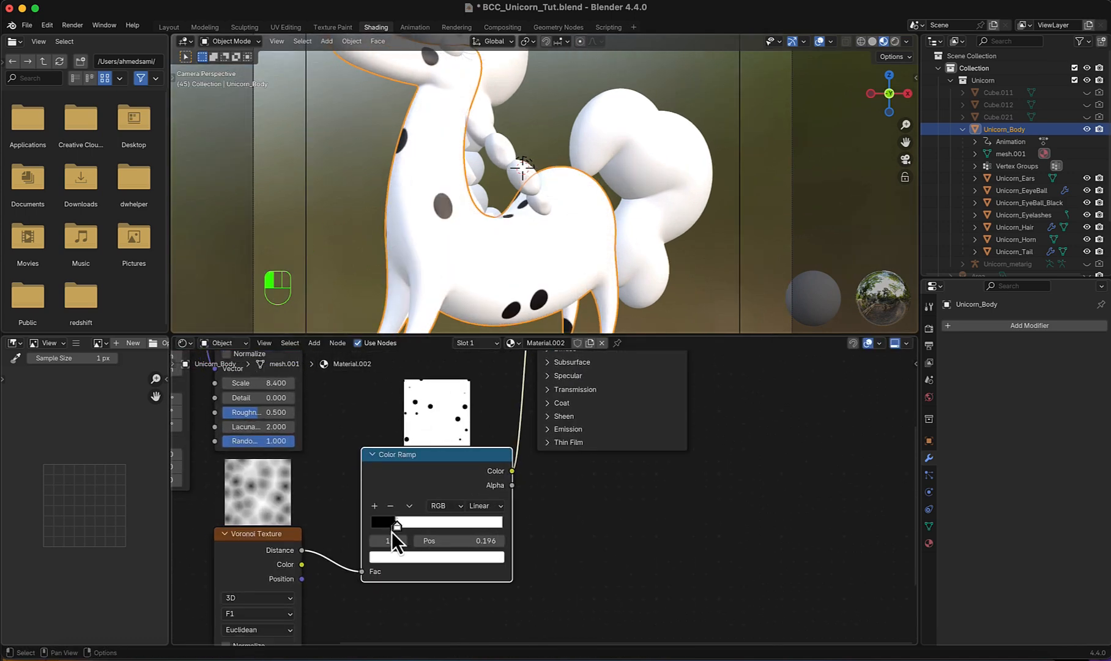
- Set the lower Voronoi Texture's scale to 30.600
scroll(387, 547, down, 4)
middle_drag(387, 548, 446, 474)
scroll(428, 532, up, 4)
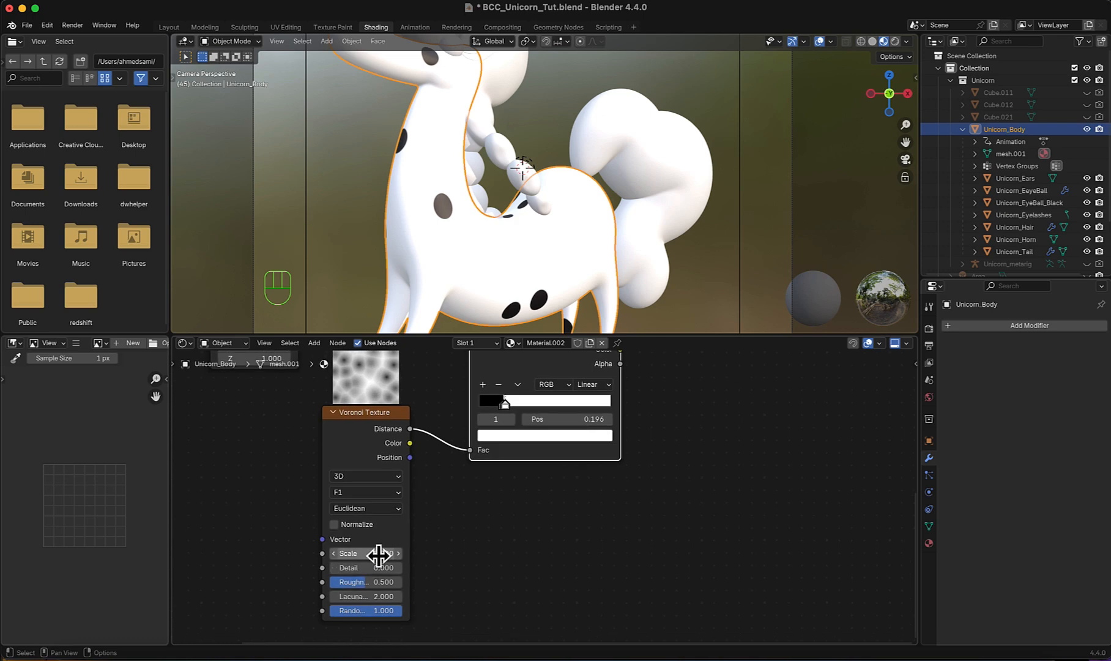
mouse_move(383, 556)
mouse_down()
mouse_move(476, 557)
mouse_move(379, 558)
mouse_up()
- Move the Principled BSDF and Material Output aside and insert a Mix Color node on the link into Base Color
scroll(468, 535, down, 4)
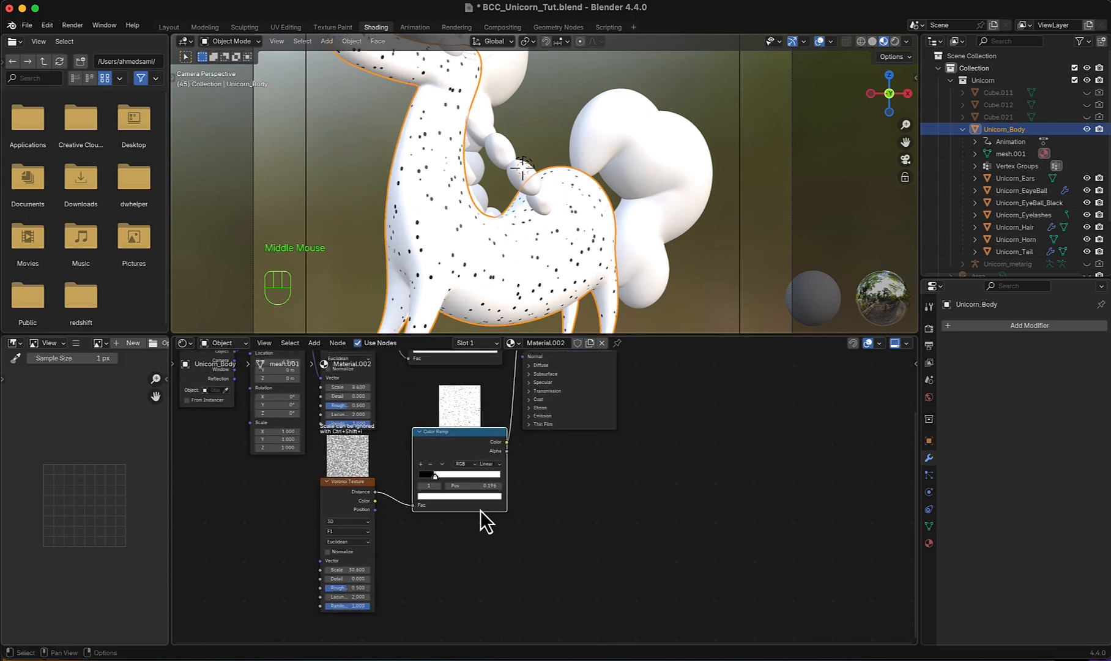
middle_drag(532, 483, 474, 551)
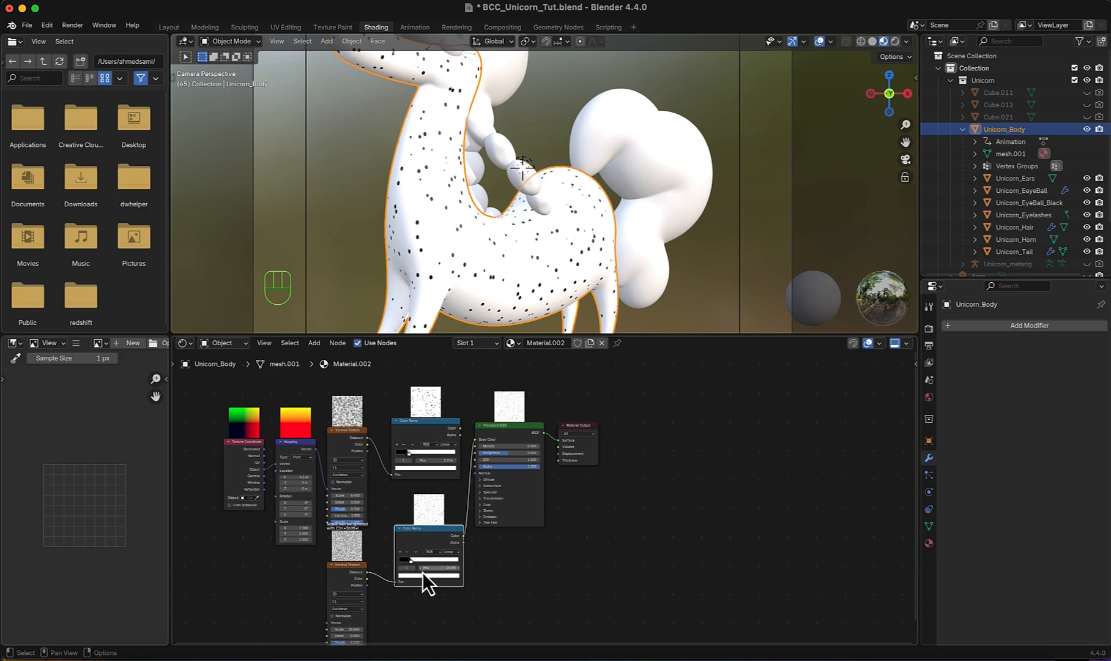
drag(495, 489, 584, 512)
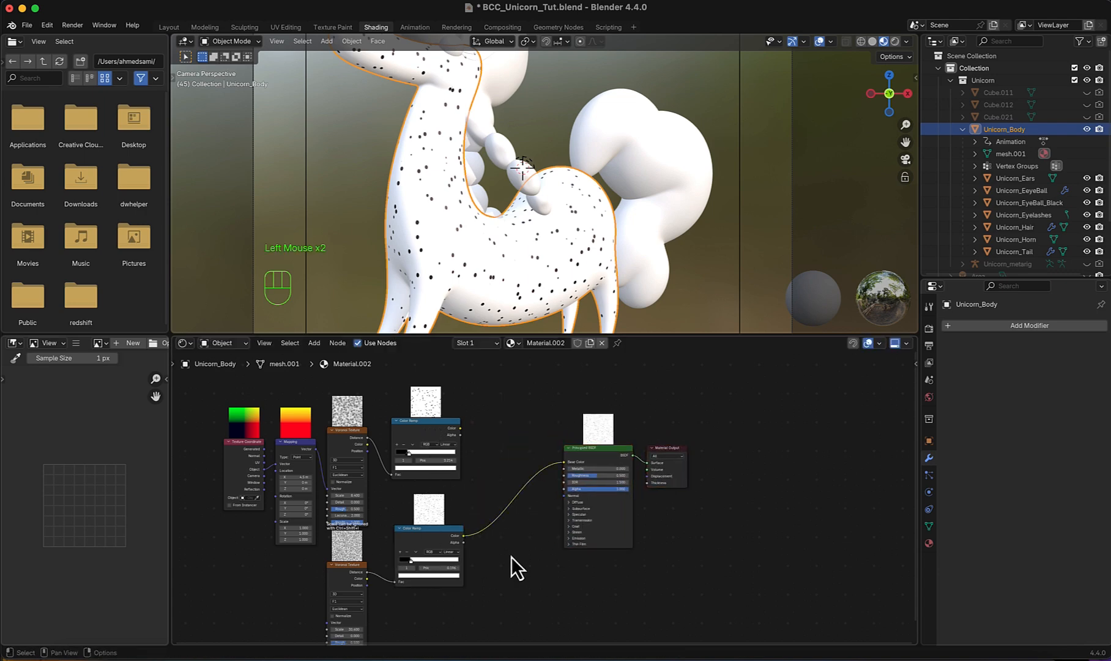
key(shift+a)
click(472, 461)
text(mix)
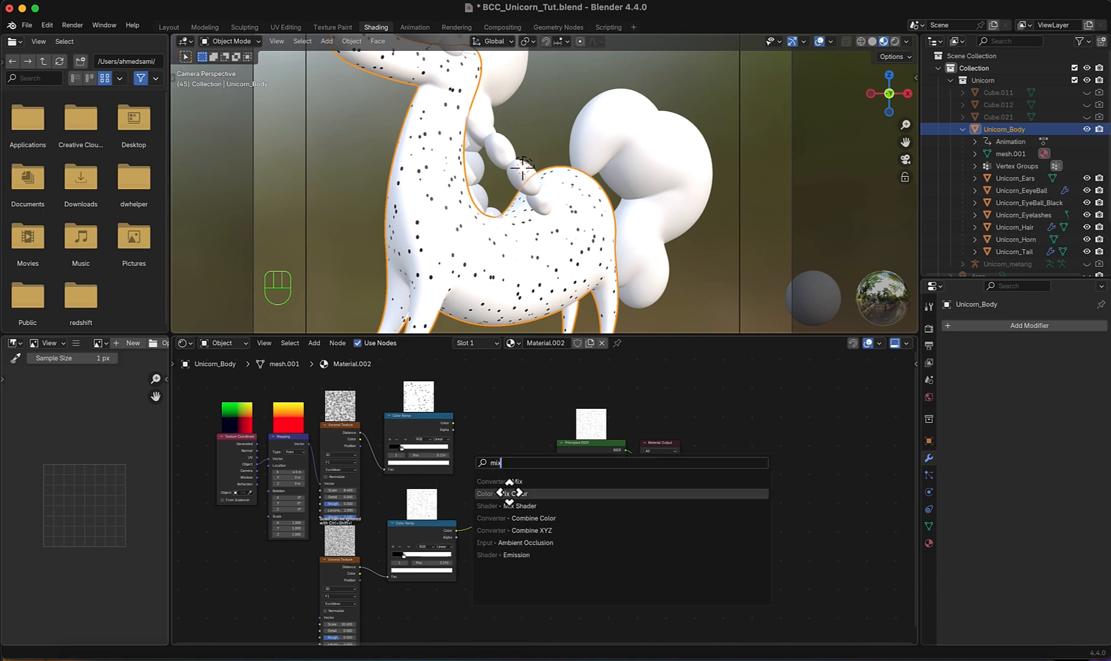
click(499, 491)
click(489, 459)
- Connect the upper Color Ramp to the Mix node's A input and the lower Color Ramp to its B input
scroll(490, 459, up, 2)
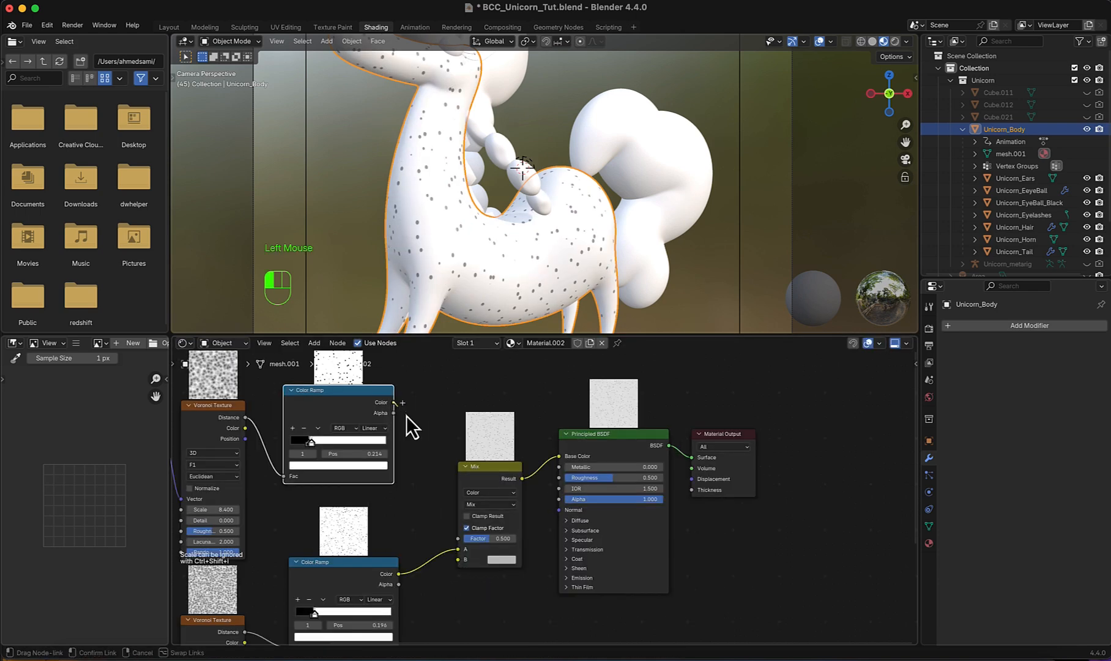
drag(393, 402, 458, 548)
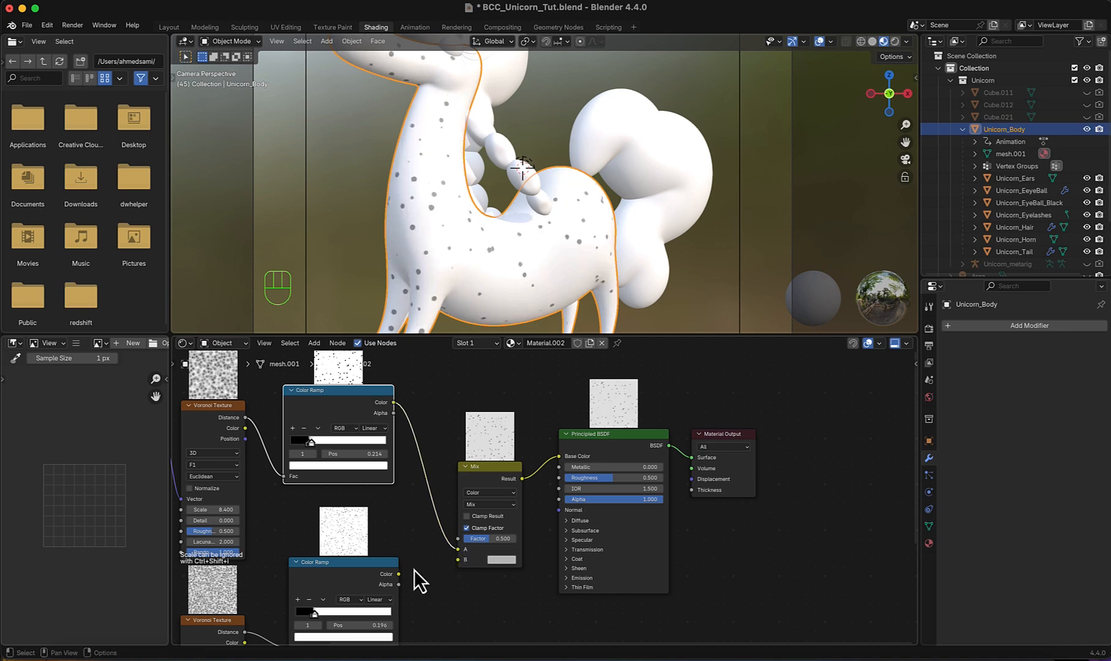
drag(399, 574, 457, 559)
middle_drag(483, 578, 436, 586)
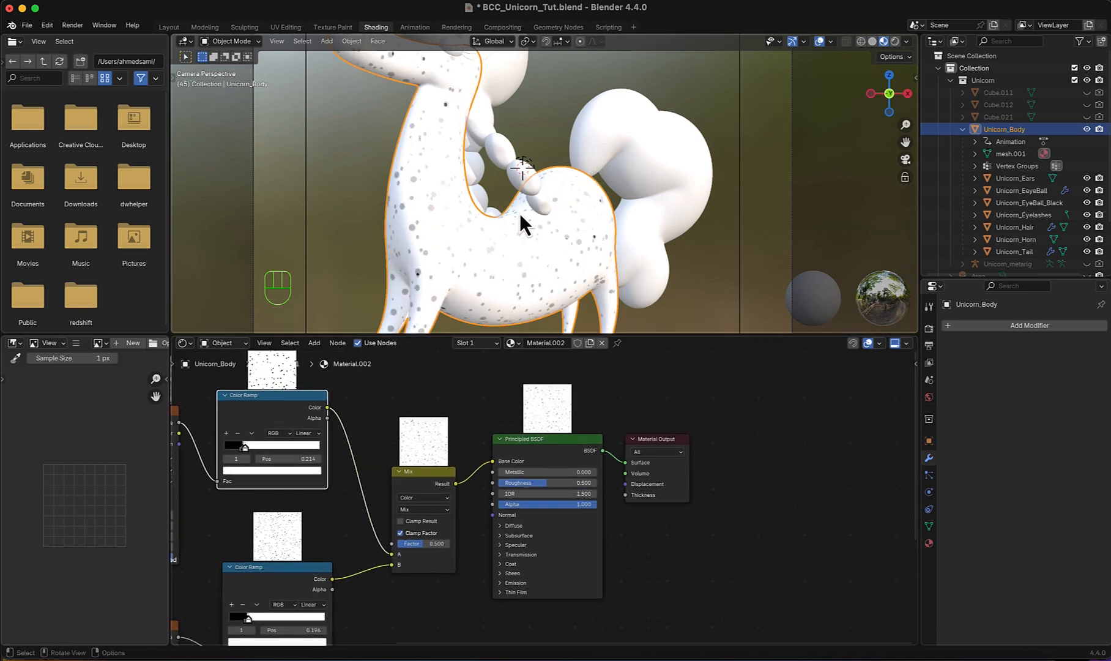
- Set the Mix node's factor to 1.000 and its blending mode to Multiply
drag(419, 544, 449, 545)
middle_drag(431, 570, 436, 572)
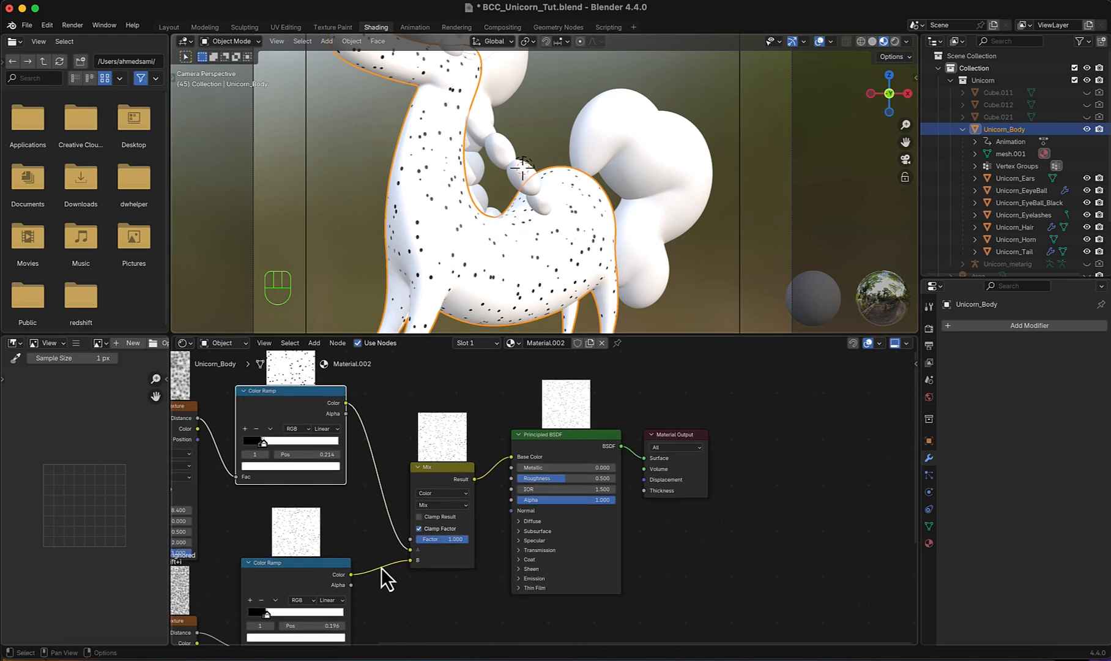
scroll(428, 564, up, 4)
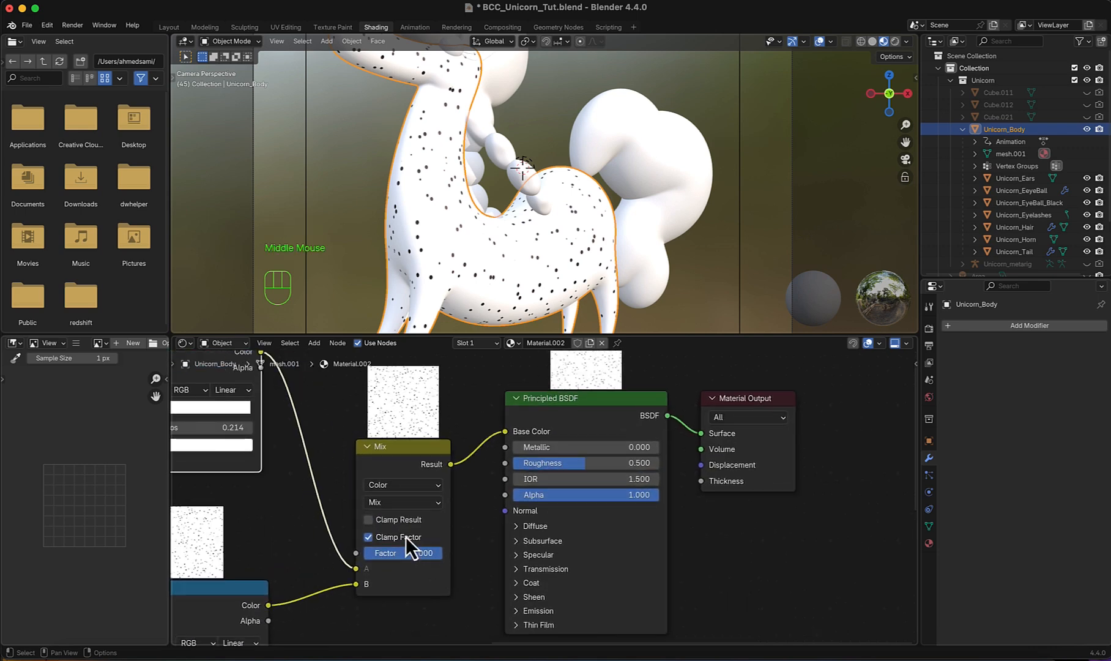
click(396, 503)
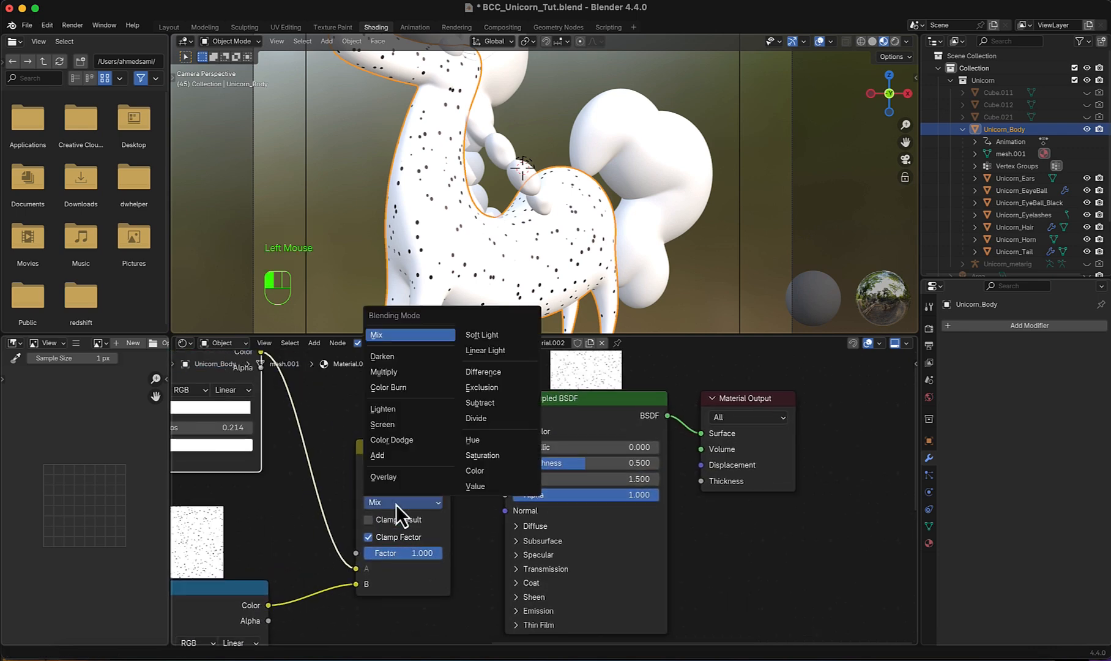
click(392, 372)
- Move the lower Color Ramp's white stop to 0.173 and fine-tune the scale of the Voronoi Texture feeding it
scroll(370, 569, down, 2)
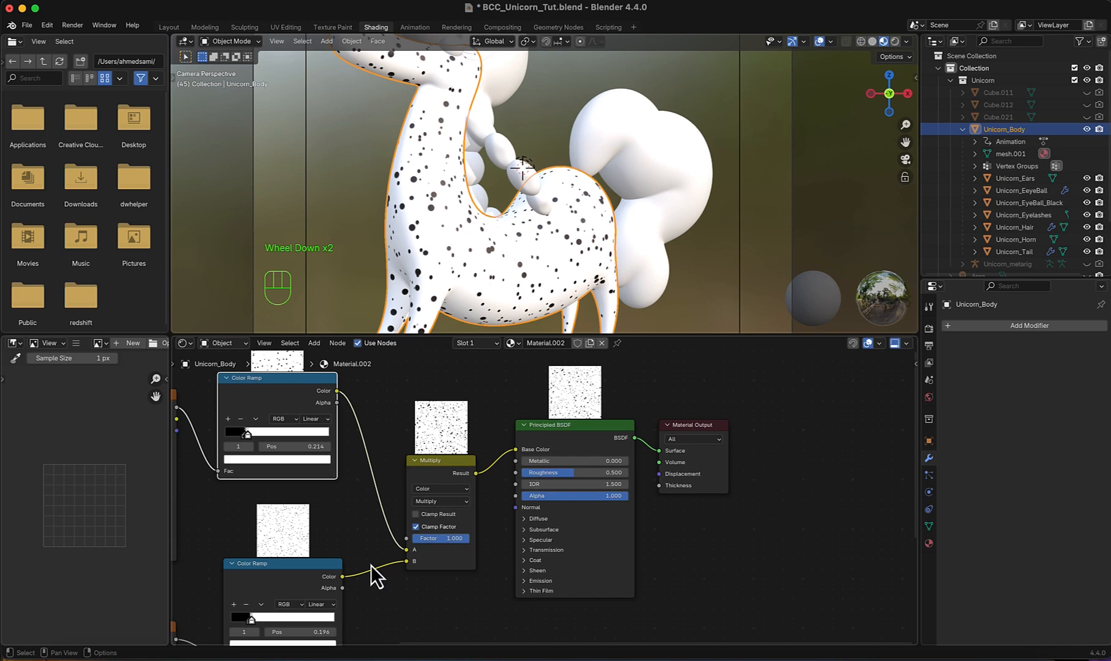
scroll(349, 575, up, 3)
scroll(342, 578, up, 1)
drag(394, 542, 398, 544)
scroll(374, 573, down, 2)
middle_drag(374, 574, 479, 438)
scroll(452, 486, down, 2)
drag(377, 566, 395, 566)
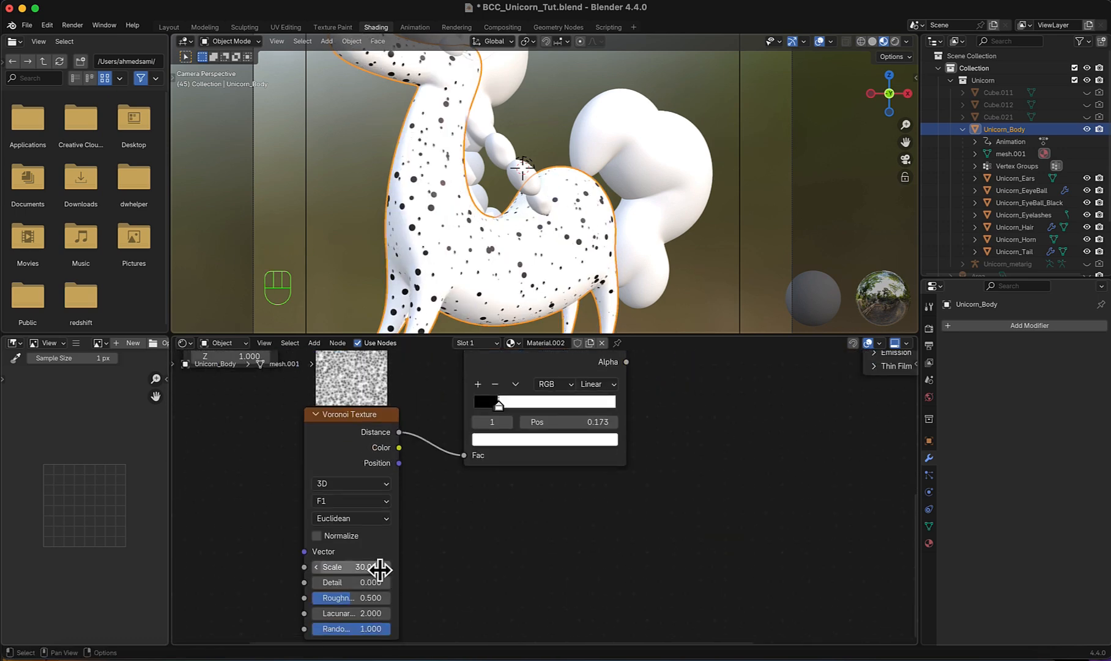
- Shift the Principled BSDF and Material Output further away and insert a color Mix node after the Multiply node
drag(630, 588, 525, 443)
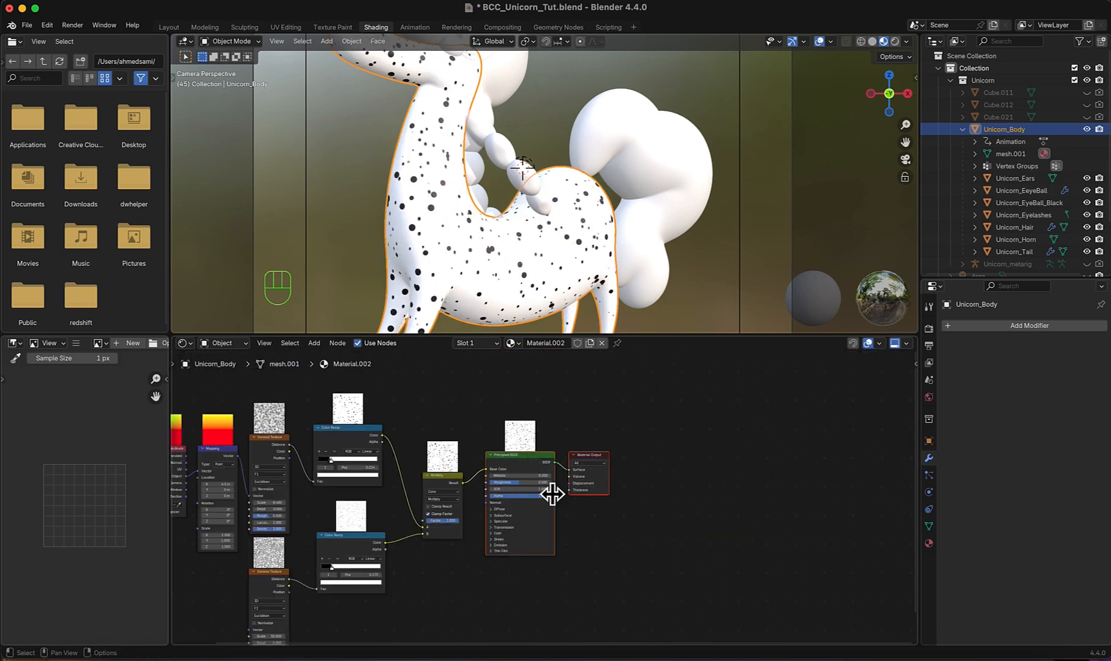
drag(546, 488, 642, 491)
scroll(538, 514, up, 2)
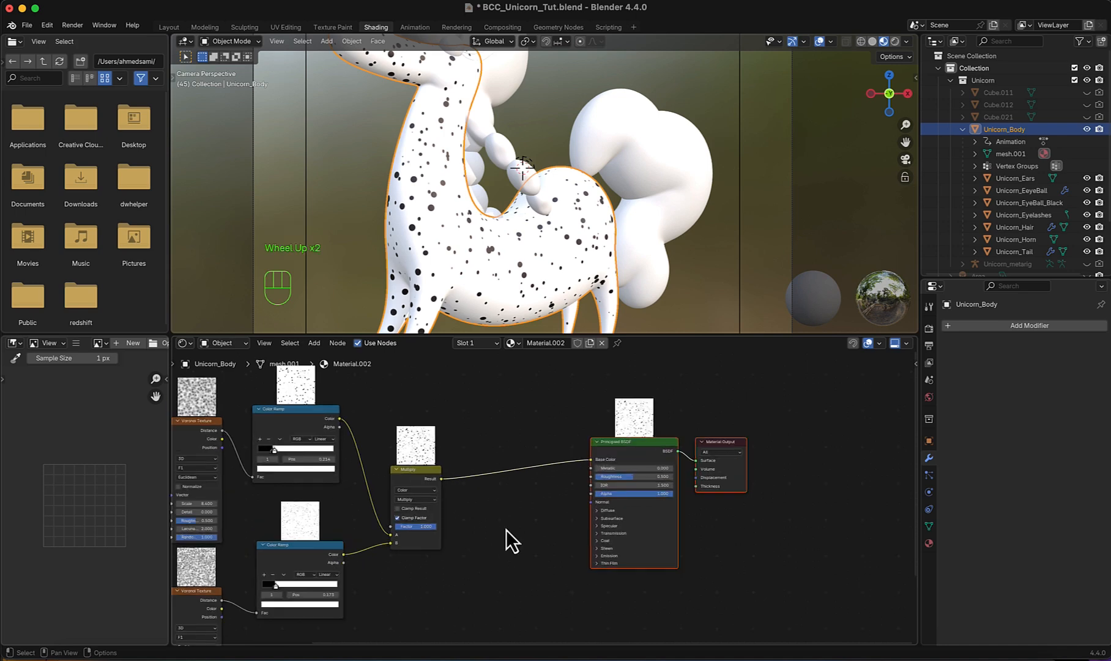
key(shift+a)
text(mix)
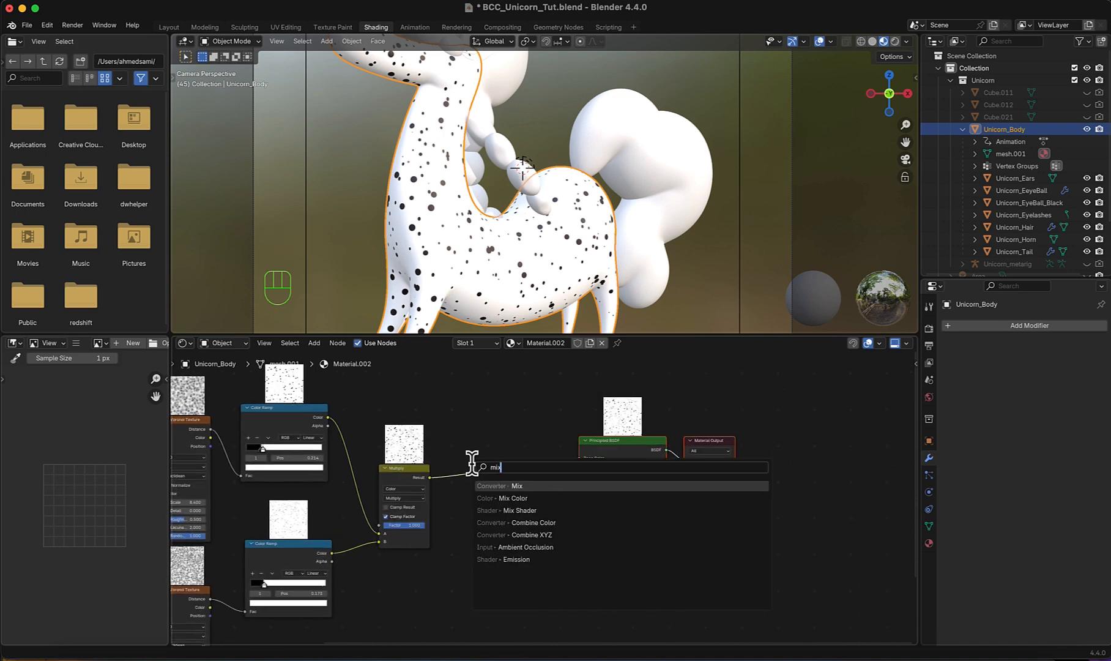
key(Return)
click(482, 443)
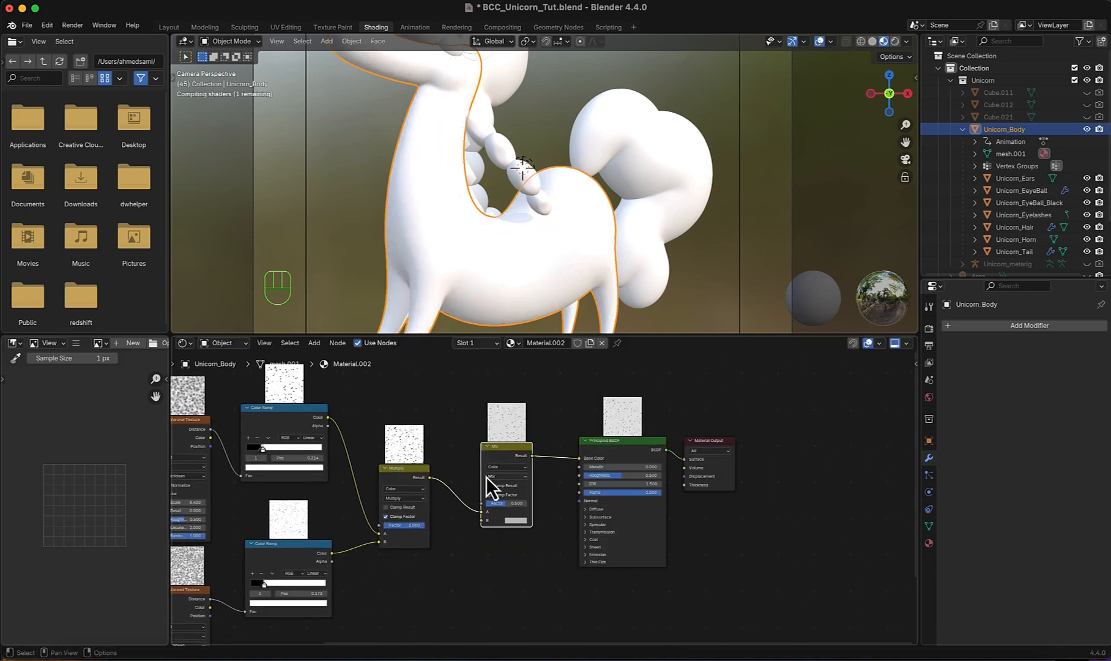
- Reroute the Multiply node's result from the new Mix node's A input to its Factor input
scroll(486, 476, up, 3)
middle_drag(513, 500, 504, 500)
drag(434, 520, 435, 507)
- Set the new Mix node's color A to a light pink, #FFC0D3FF
scroll(508, 550, up, 2)
click(477, 530)
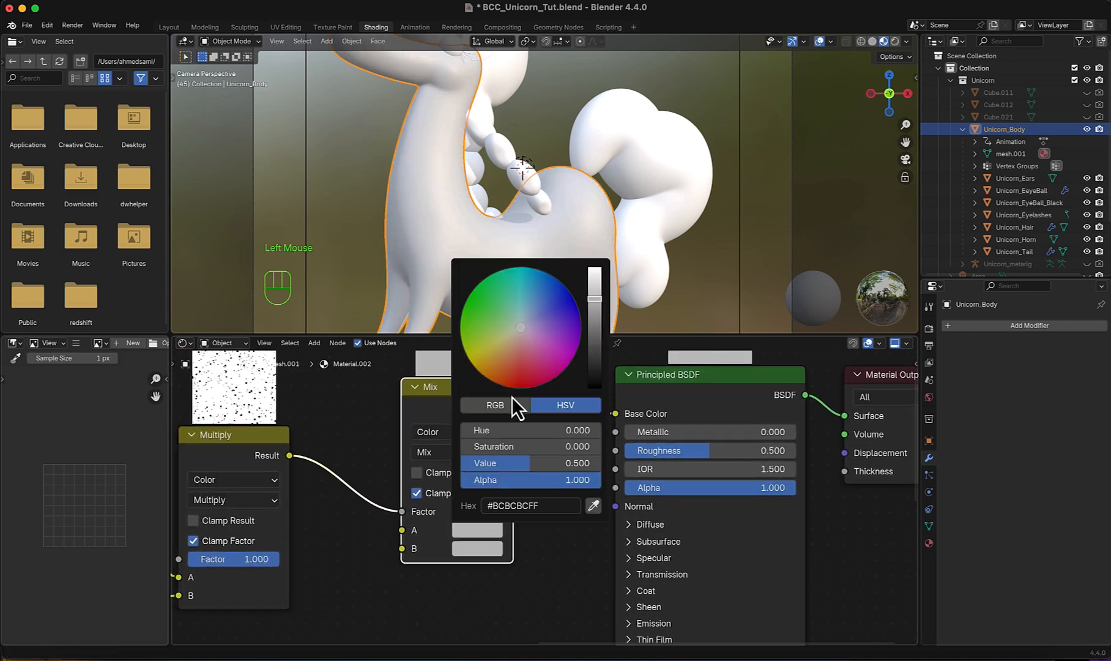
drag(597, 299, 595, 267)
drag(528, 338, 525, 343)
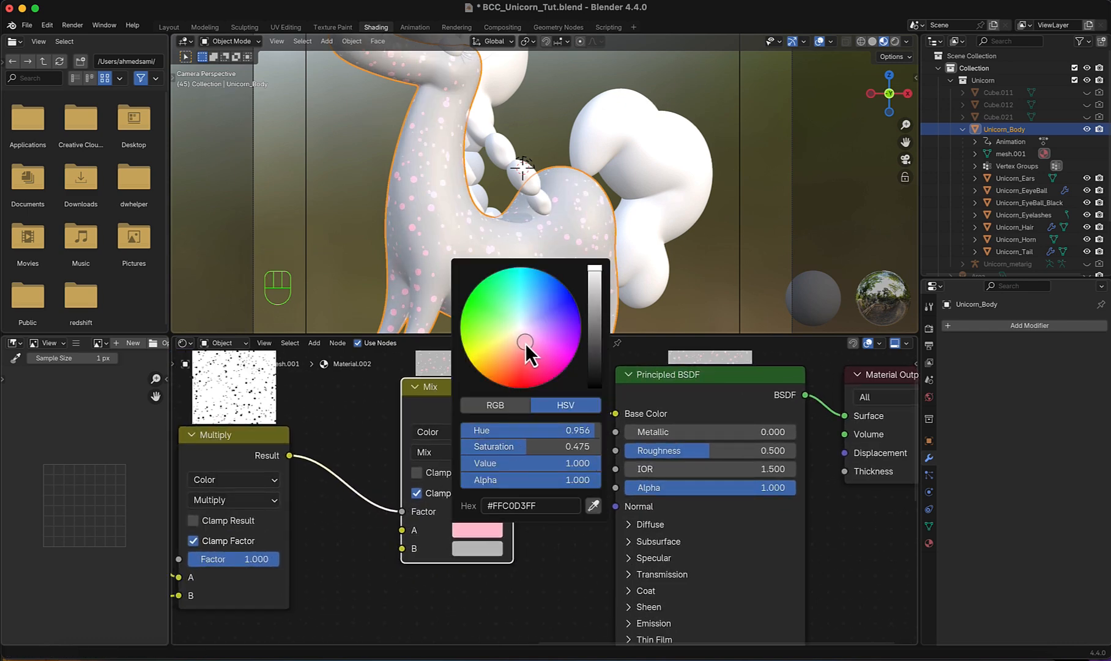
- Set the Mix node's color B to white
click(488, 552)
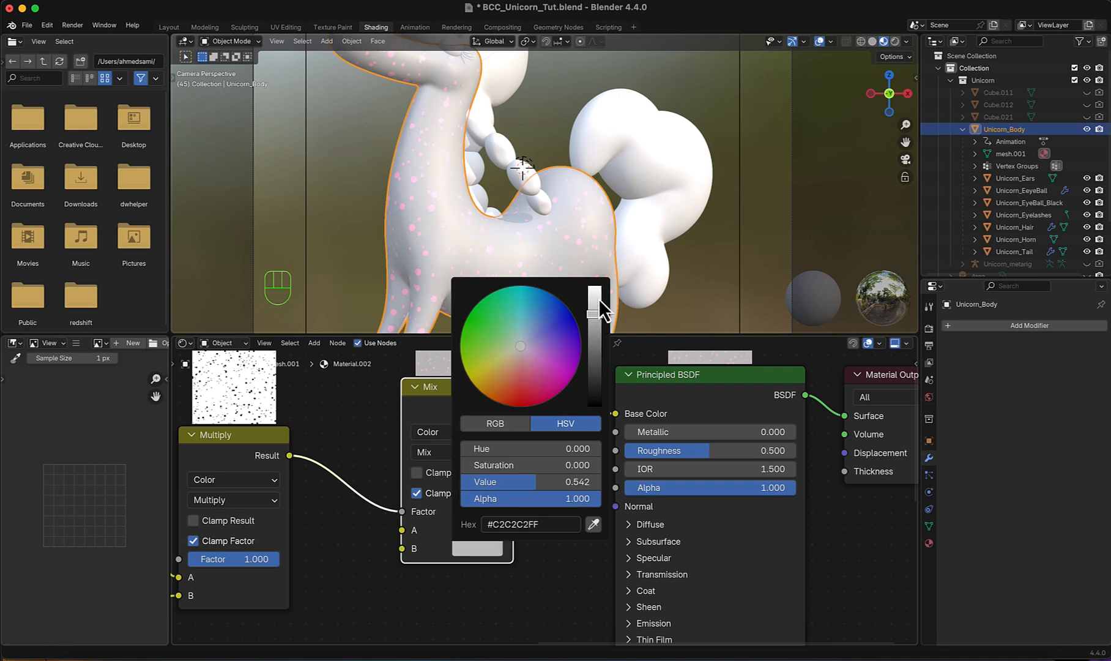
drag(599, 299, 603, 287)
click(562, 576)
scroll(550, 249, down, 2)
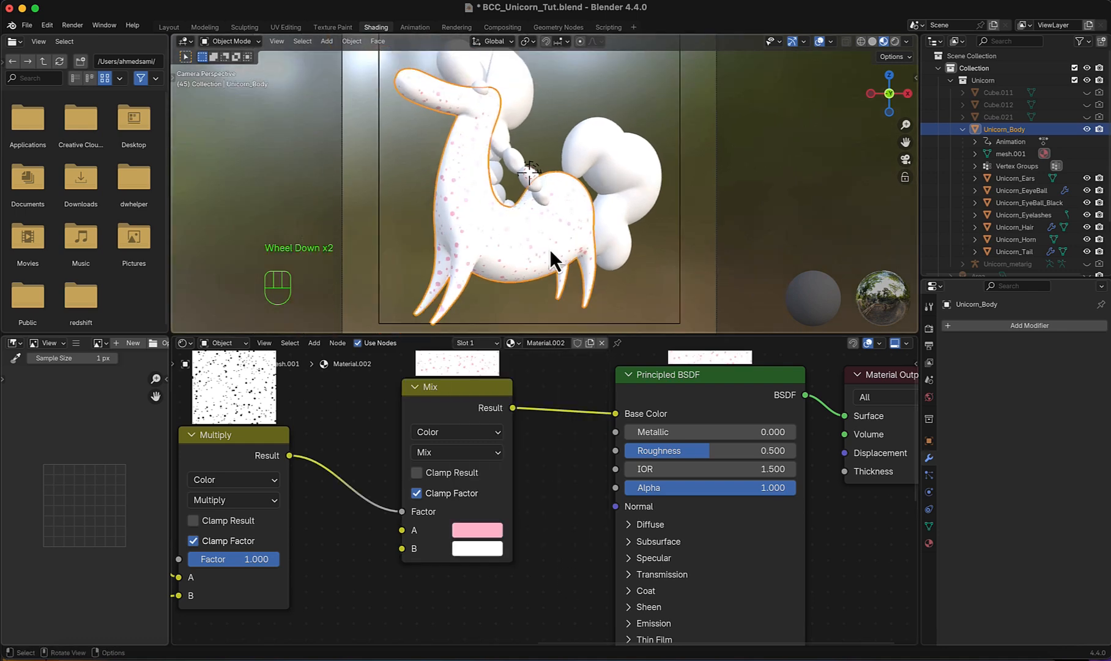
scroll(497, 460, down, 4)
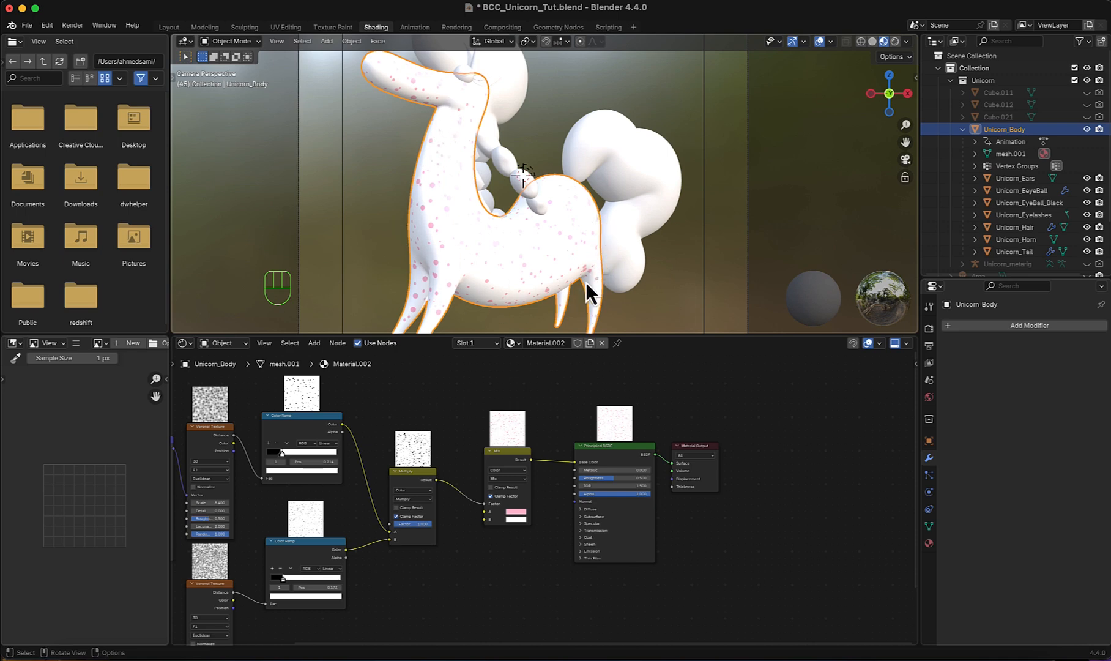
- Move the Texture Coordinate and Mapping nodes away from the Voronoi Textures and connect Mapping's Vector output to the lower Voronoi Texture's Vector input
scroll(483, 471, down, 2)
middle_drag(407, 479, 532, 460)
scroll(265, 485, up, 2)
shift+middle_drag(358, 469, 453, 459)
scroll(367, 456, up, 1)
drag(235, 441, 371, 482)
key(g)
click(301, 481)
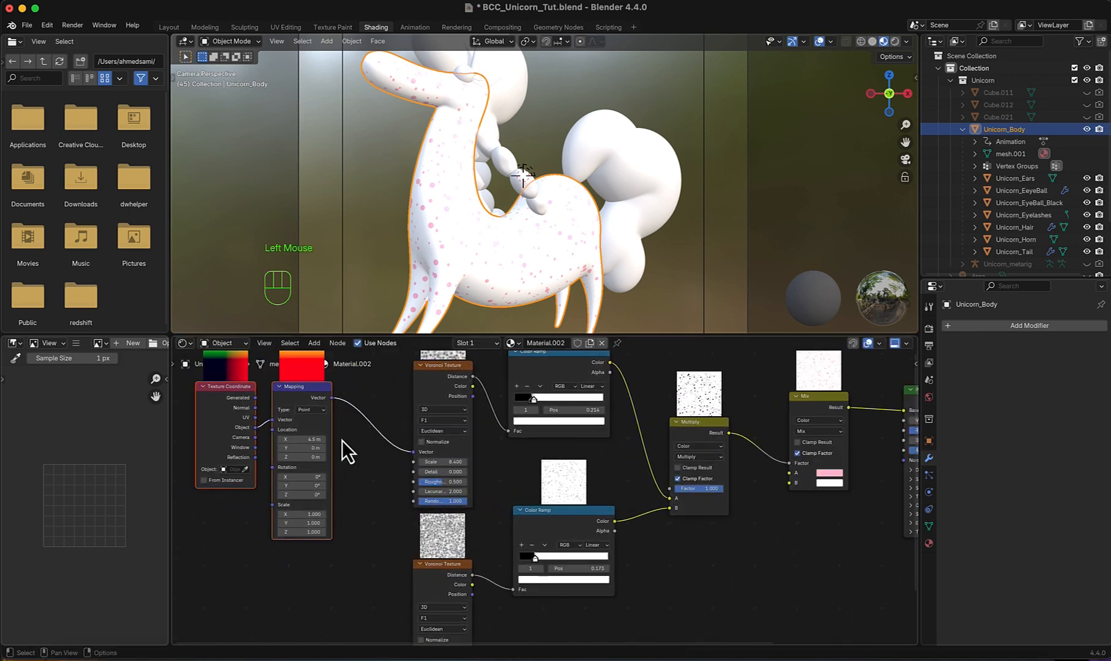
scroll(361, 465, down, 2)
drag(348, 386, 417, 602)
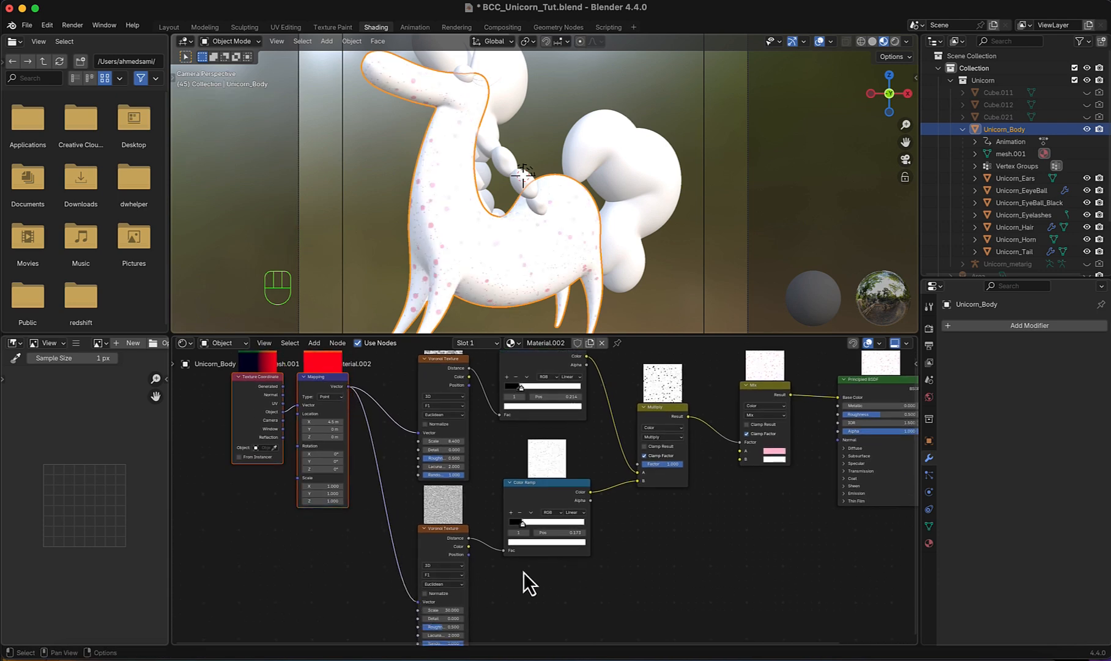
- Add a Noise Texture above the upper Voronoi Texture, driven by Mapping's Vector output and with Normalize turned off
scroll(595, 514, down, 1)
middle_drag(595, 509, 547, 533)
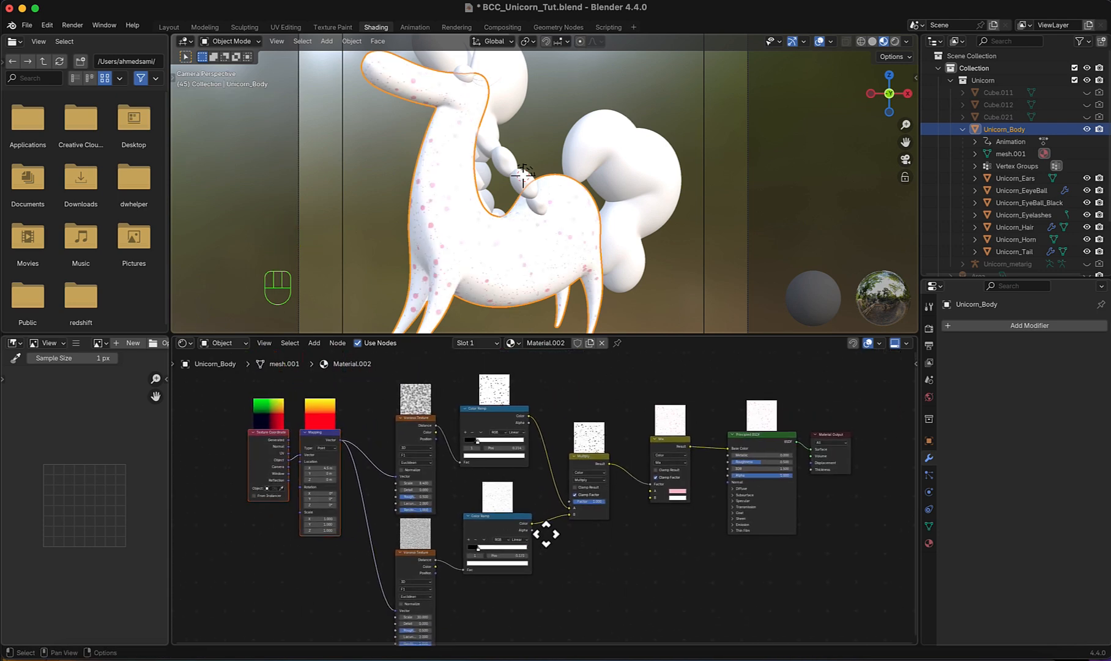
scroll(545, 534, up, 5)
key(shift+a)
text(nois)
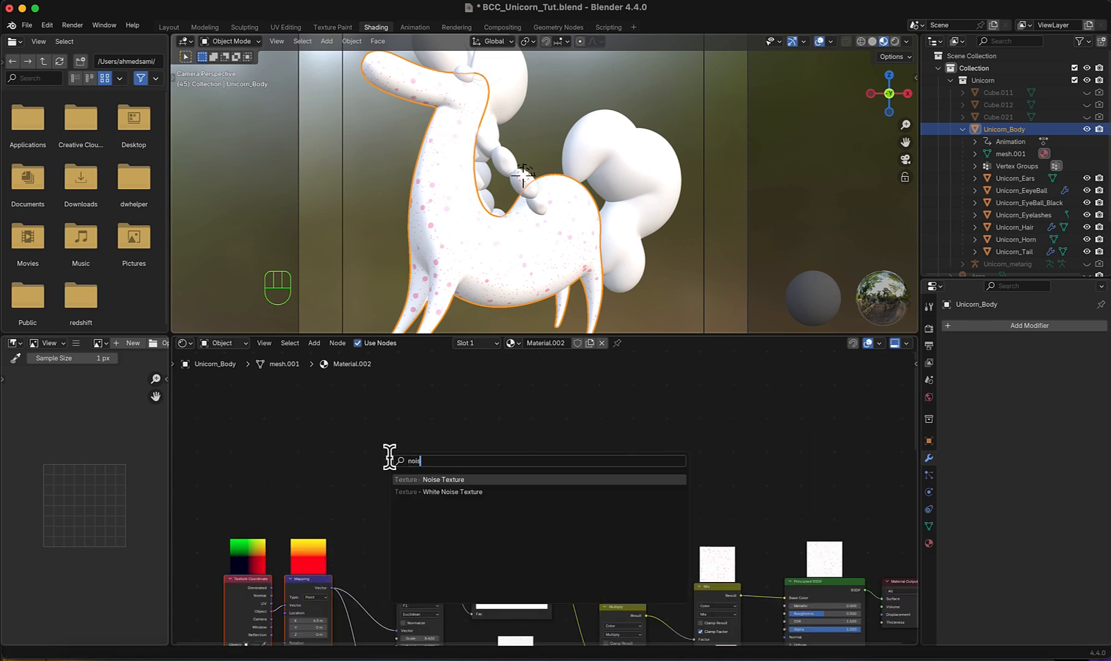
click(427, 479)
click(389, 389)
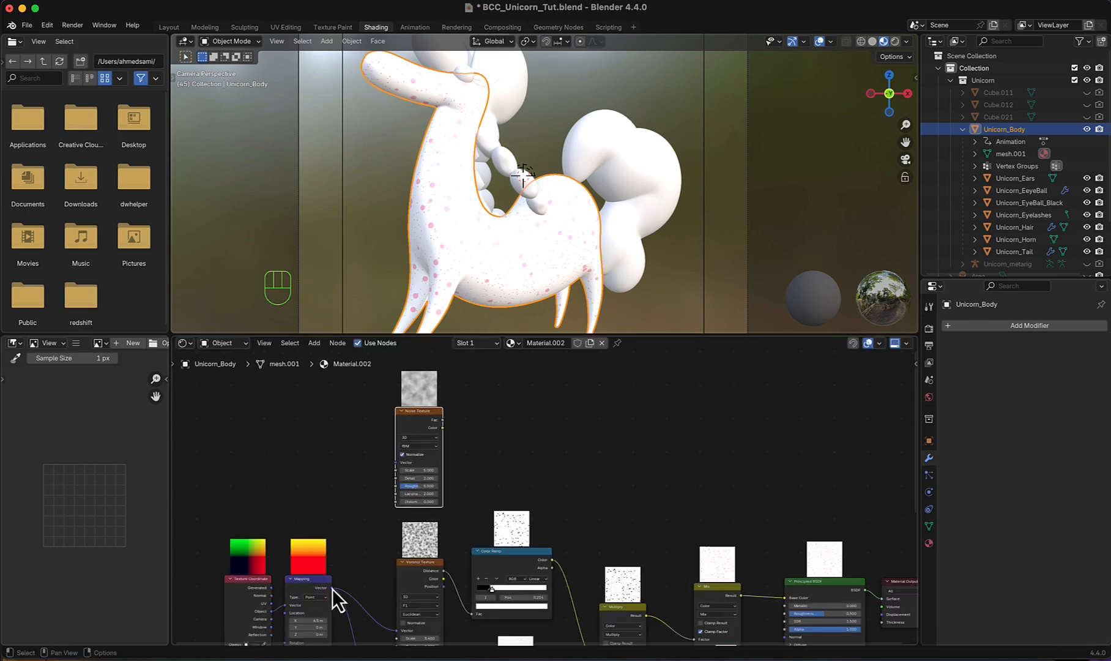
drag(332, 589, 395, 464)
scroll(445, 476, up, 6)
middle_drag(444, 478, 445, 531)
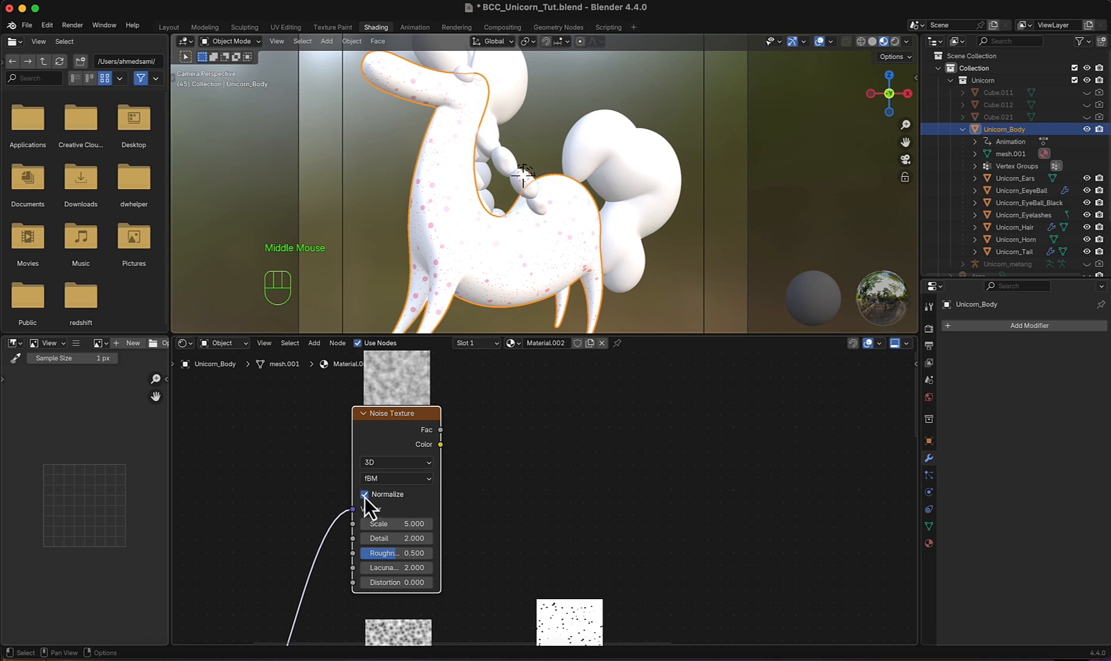
click(365, 495)
- Connect the Noise Texture's Fac output directly to the Principled BSDF's Base Color to preview the pattern
scroll(485, 516, down, 3)
middle_drag(603, 562, 365, 424)
scroll(485, 544, down, 2)
drag(351, 413, 569, 606)
- Set the Noise Texture's Scale to 1.400 and its Detail to 15.000
middle_drag(421, 440, 524, 501)
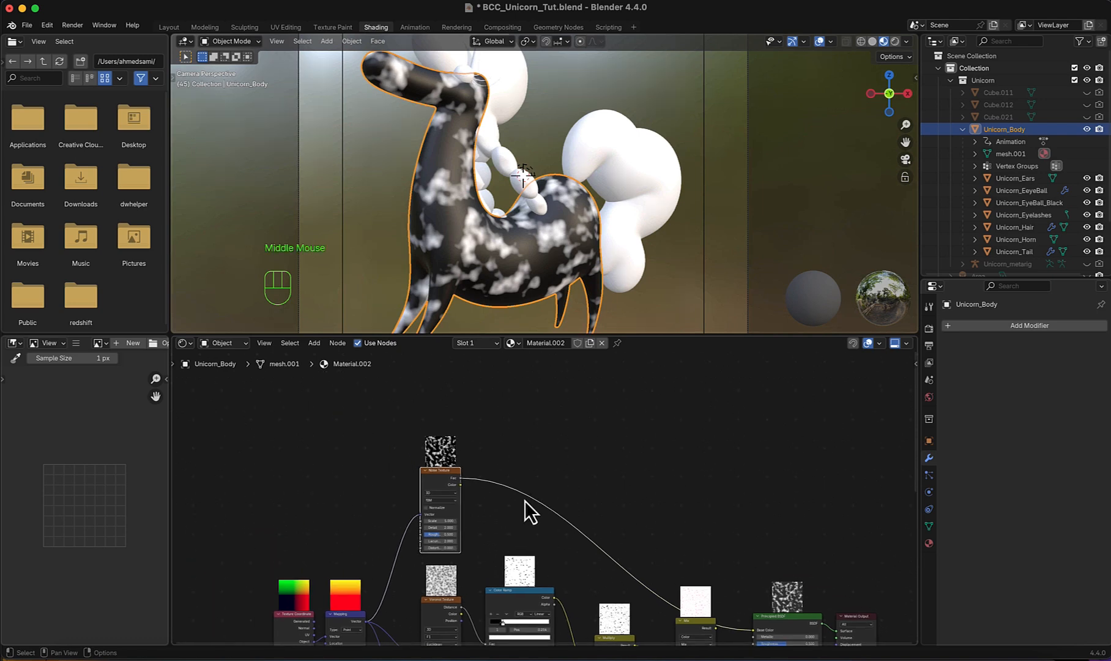
scroll(525, 501, up, 3)
scroll(448, 481, up, 1)
middle_drag(448, 481, 392, 524)
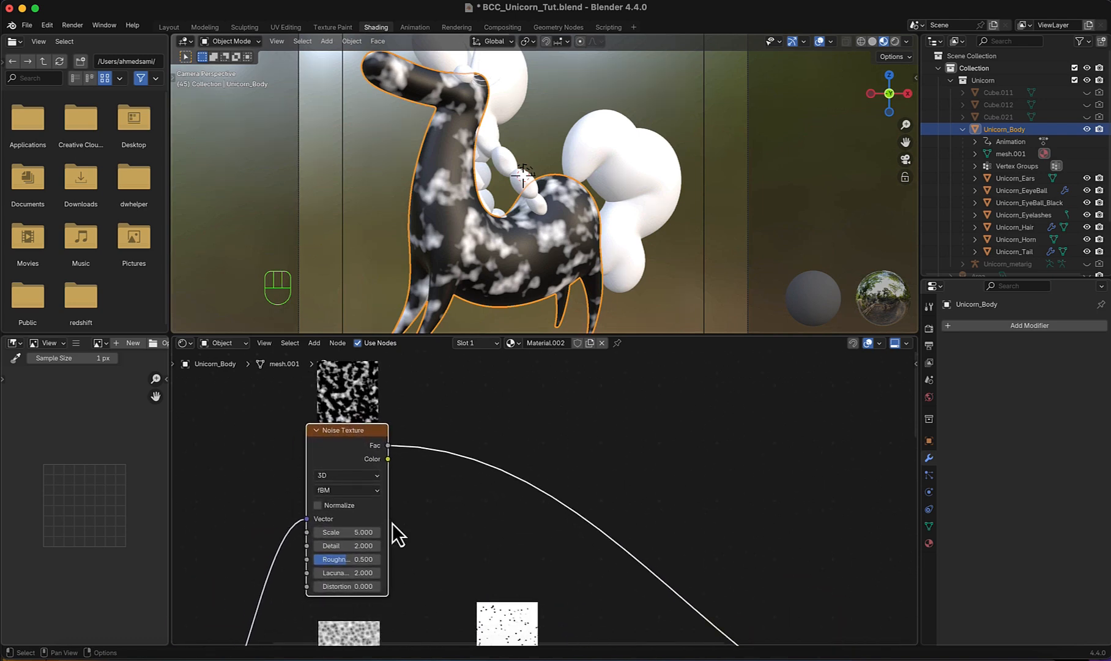
drag(360, 532, 344, 534)
middle_drag(360, 534, 379, 501)
drag(388, 512, 431, 513)
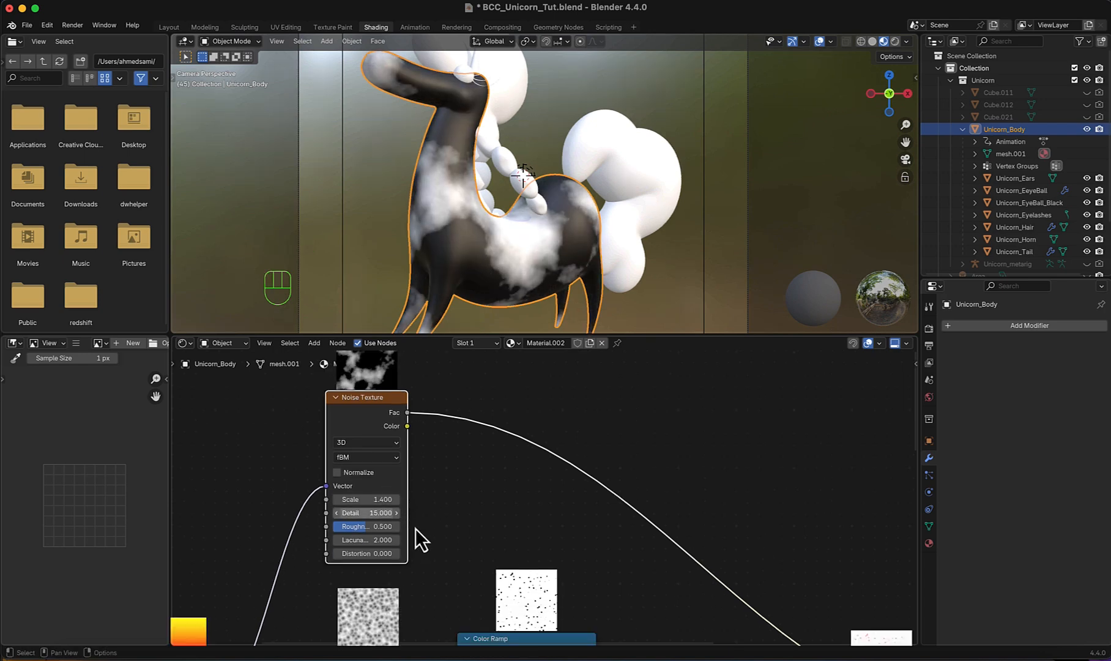
- Disconnect the noise from Base Color and add a Mix Color node with the Noise Texture's Fac feeding its A input
scroll(416, 539, down, 5)
middle_drag(476, 464, 447, 475)
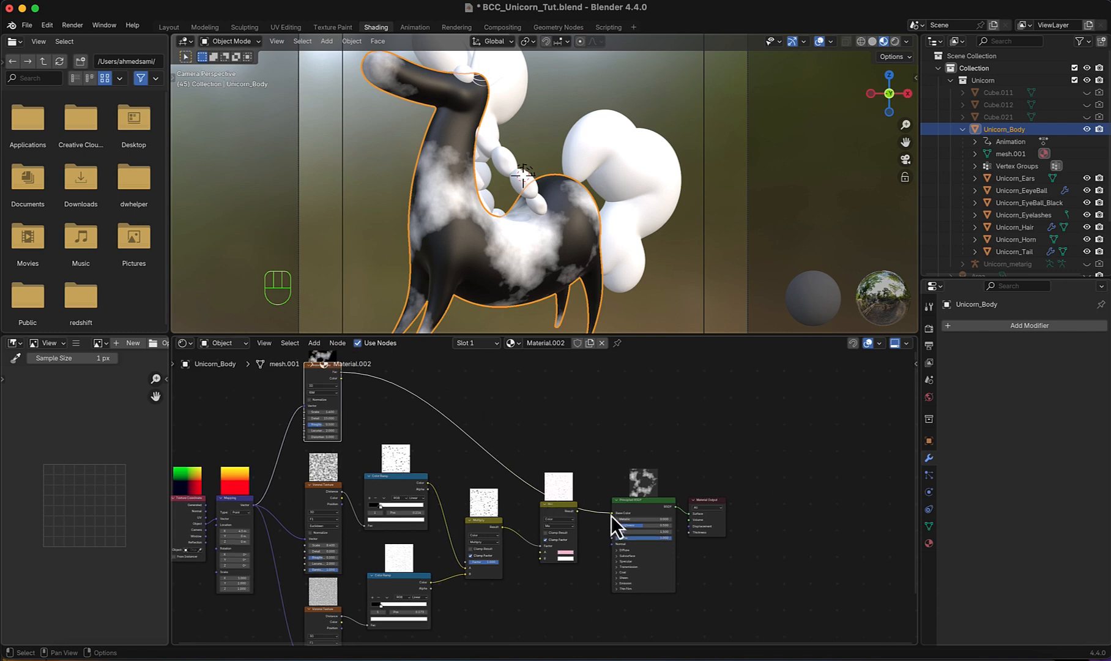
drag(611, 514, 594, 513)
scroll(502, 439, up, 1)
middle_drag(502, 439, 508, 471)
key(shift+a)
click(497, 464)
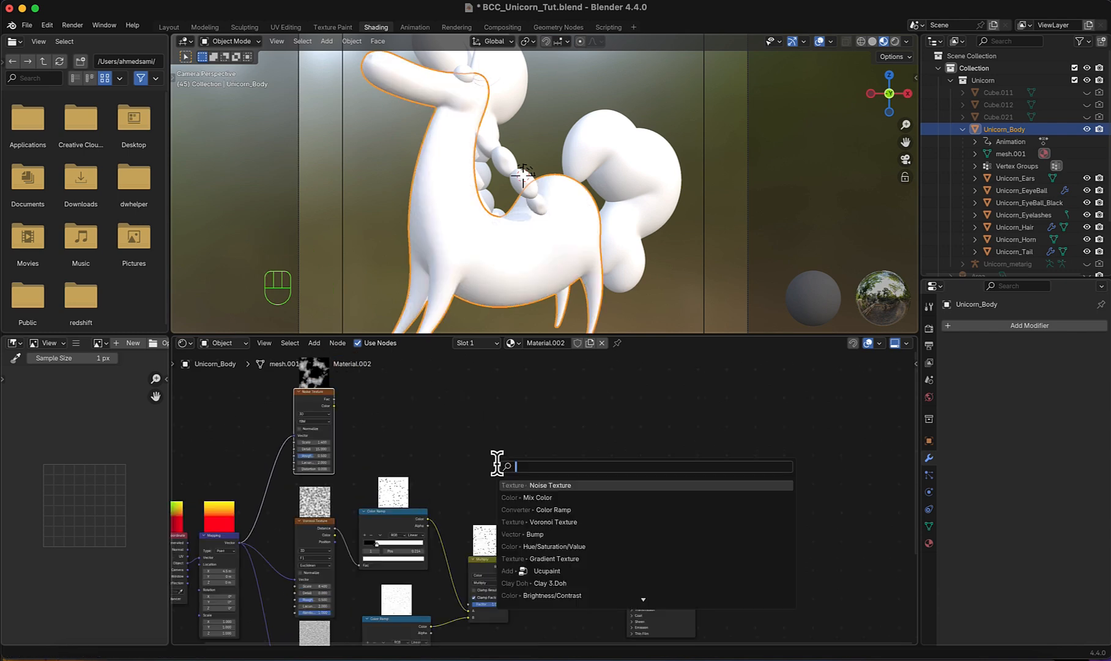
click(523, 497)
click(495, 452)
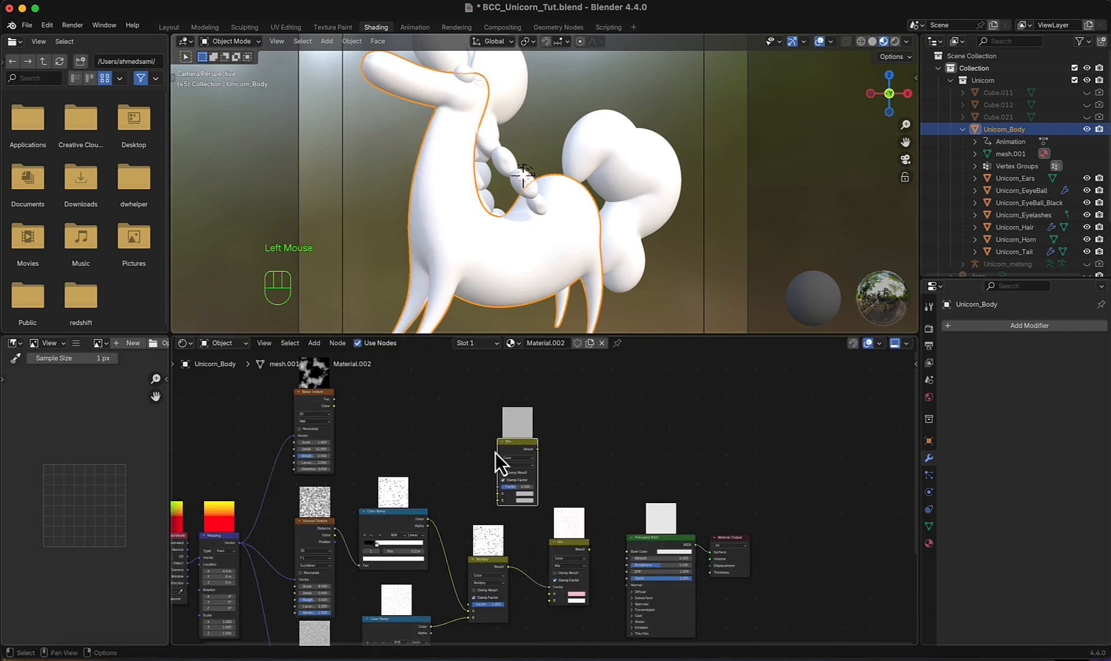
drag(330, 394, 486, 488)
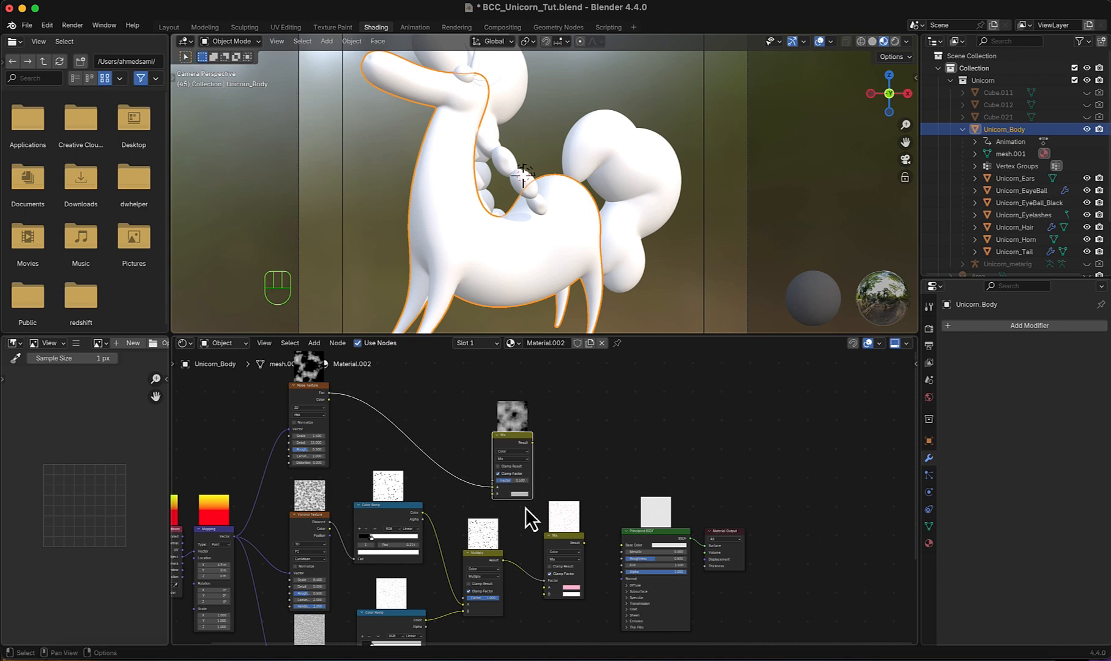
- Connect Multiply's Result to the new Mix node's B input and shift the pink Mix, Principled BSDF and Material Output nodes further away
scroll(525, 508, down, 4)
shift+middle_drag(523, 530, 483, 506)
drag(654, 585, 460, 469)
key(g)
click(609, 534)
scroll(471, 438, up, 5)
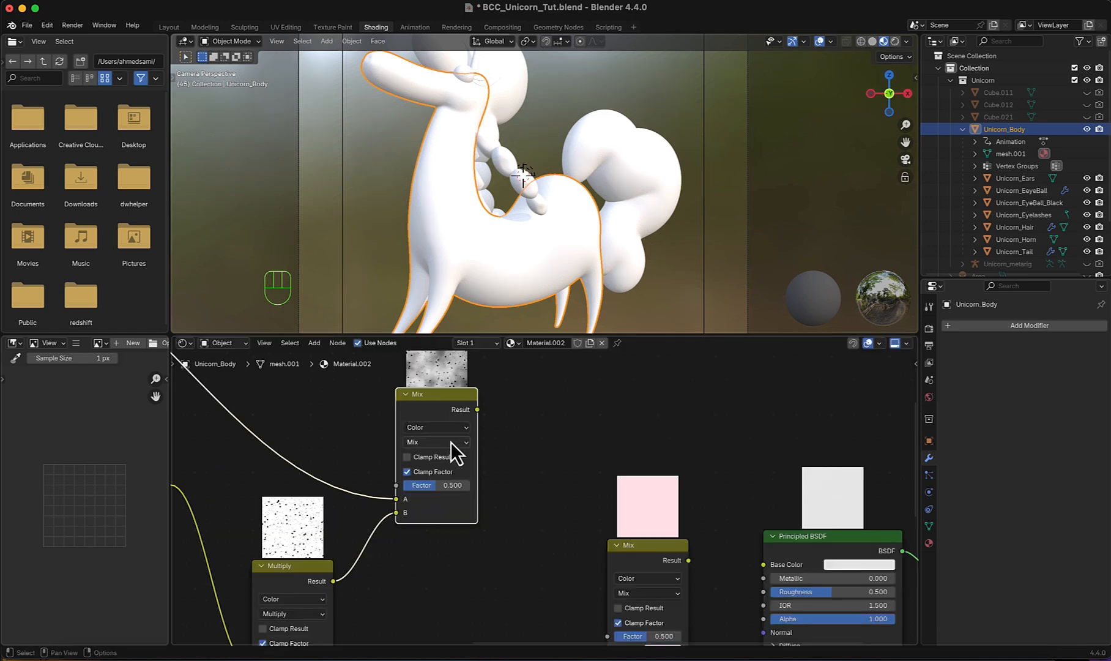
- Set the new Mix node's blend mode to Screen and connect its Result to the Principled BSDF's Base Color
click(450, 442)
click(430, 546)
scroll(411, 438, down, 2)
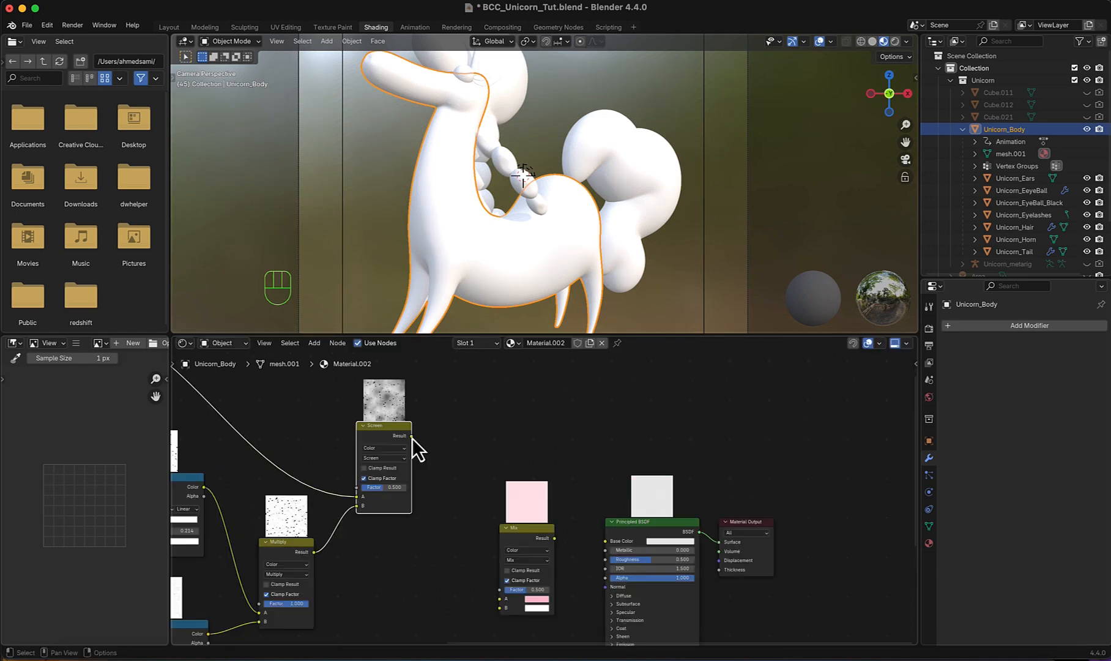
drag(411, 436, 605, 541)
- Shift the pink Mix, Principled BSDF and Material Output nodes away from the Screen node to make room
scroll(493, 518, down, 5)
middle_drag(493, 519, 420, 496)
drag(422, 489, 603, 538)
key(g)
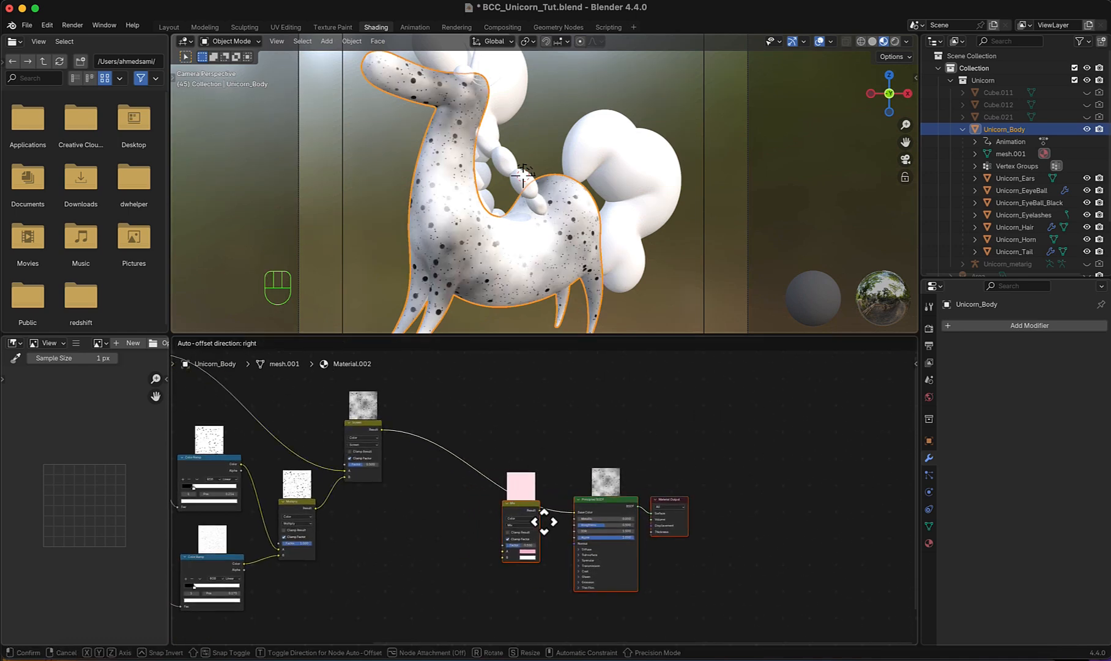
click(545, 522)
- Insert a Color Ramp on the Screen node's output link and move its white stop to 0.296
key(shift+a)
click(433, 461)
click(466, 506)
click(422, 433)
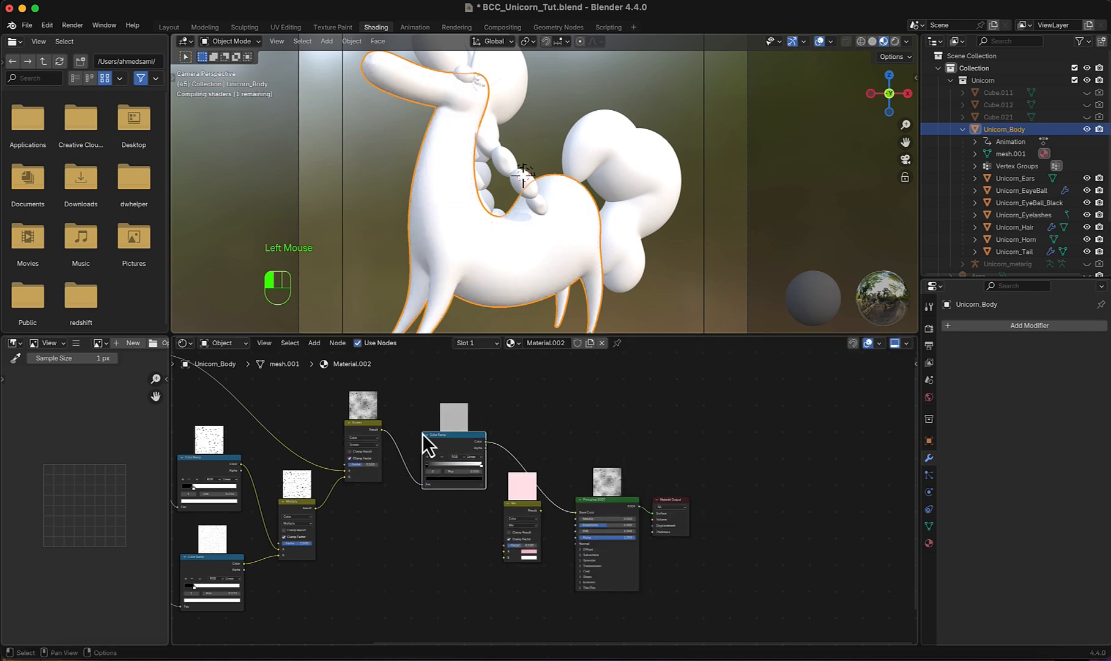
scroll(423, 433, up, 4)
drag(412, 465, 338, 471)
- Reroute the new Color Ramp's Color output to the pink Mix node's Factor and connect that Mix's Result to Base Color
scroll(338, 471, down, 3)
drag(554, 510, 463, 552)
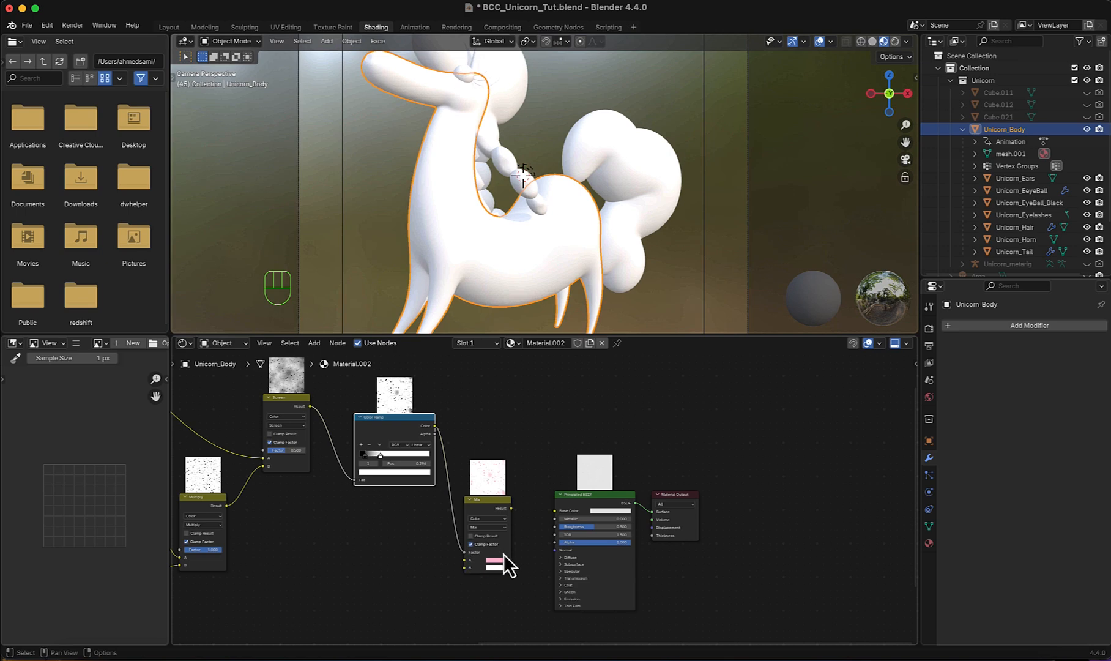
scroll(503, 553, up, 2)
drag(495, 513, 558, 517)
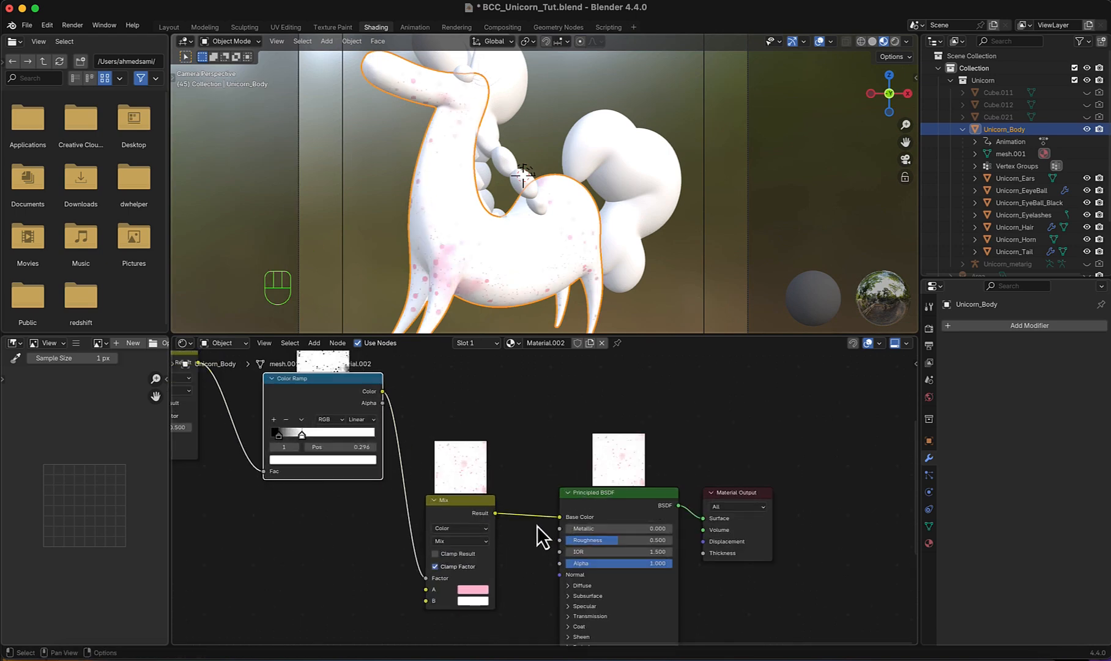
- Set the Screen node's Factor to 1.000 and preview the unicorn in rendered viewport shading
drag(447, 465, 509, 468)
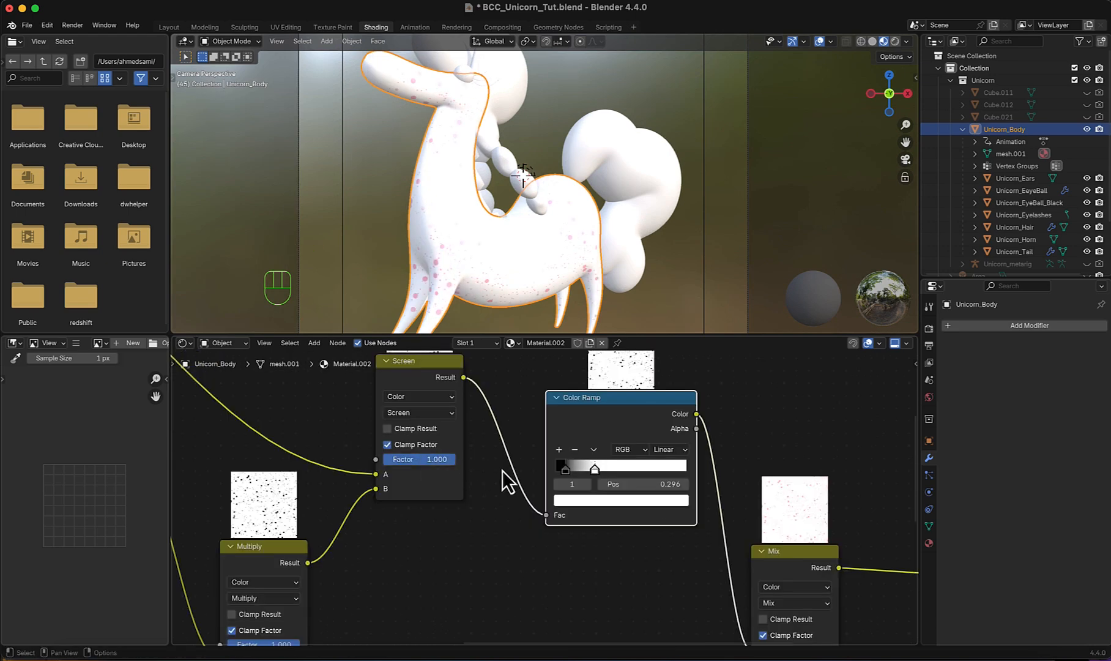
scroll(502, 470, down, 4)
click(893, 41)
scroll(602, 276, down, 1)
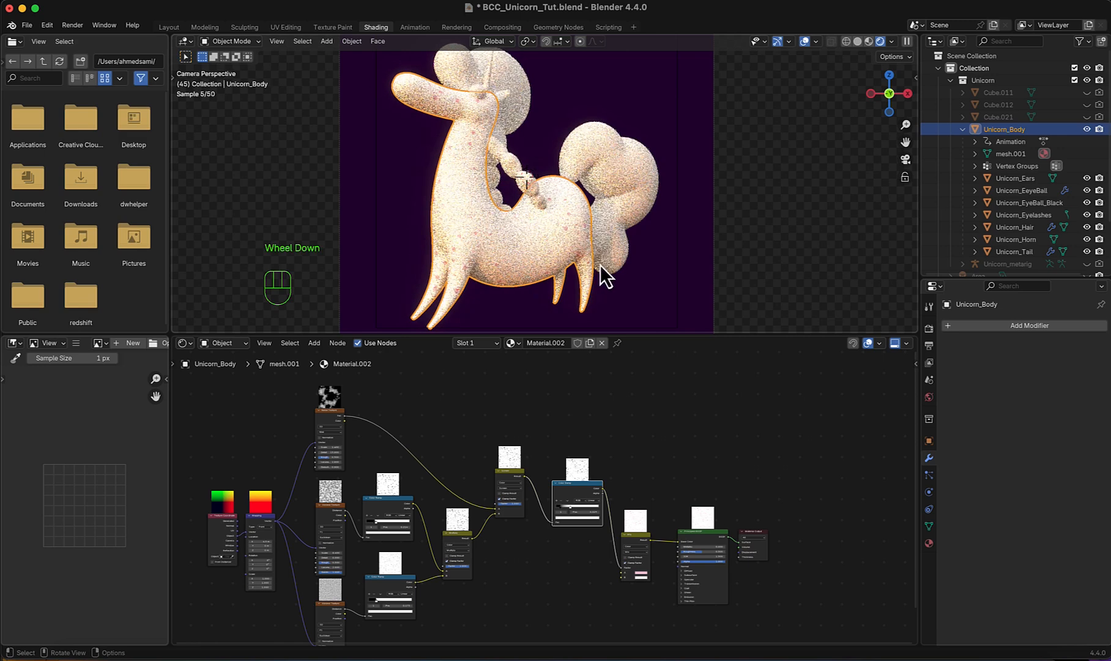
shift+middle_drag(600, 263, 601, 240)
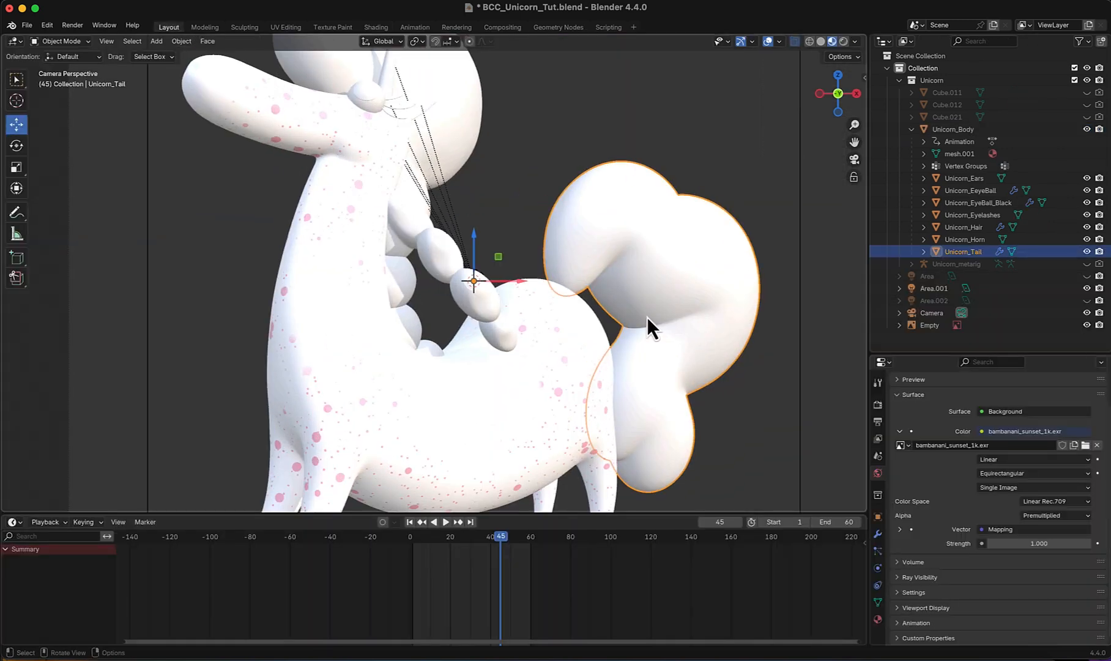
middle_drag(646, 316, 594, 275)
- Add a particle system of type Hair to Unicorn_Tail, with the timeline at frame 1
click(877, 553)
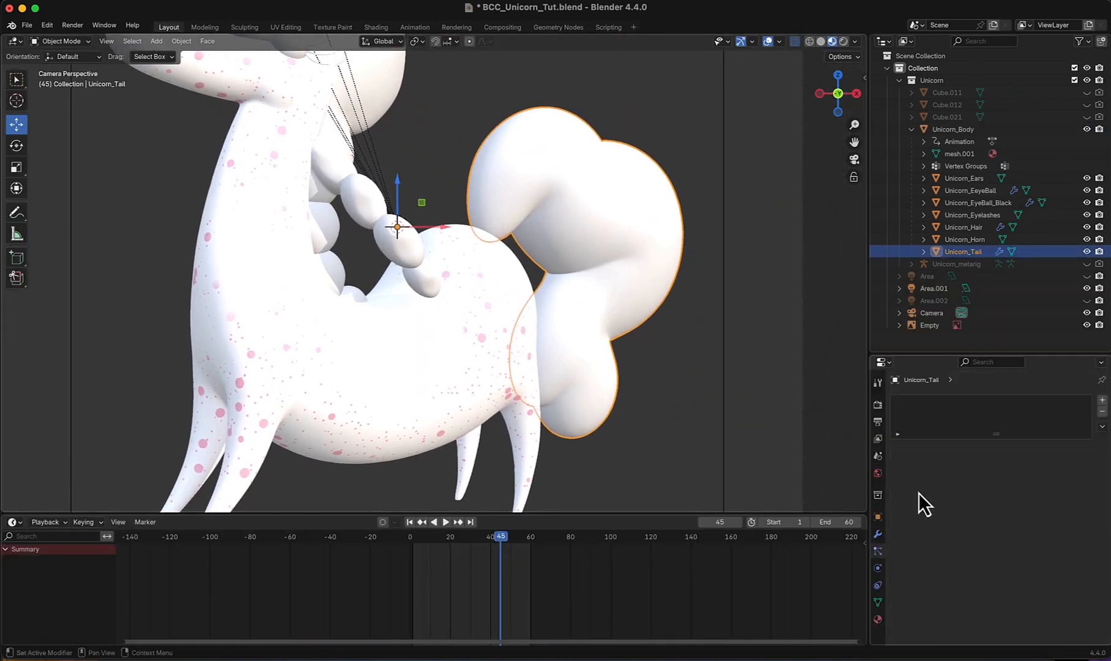
click(1102, 401)
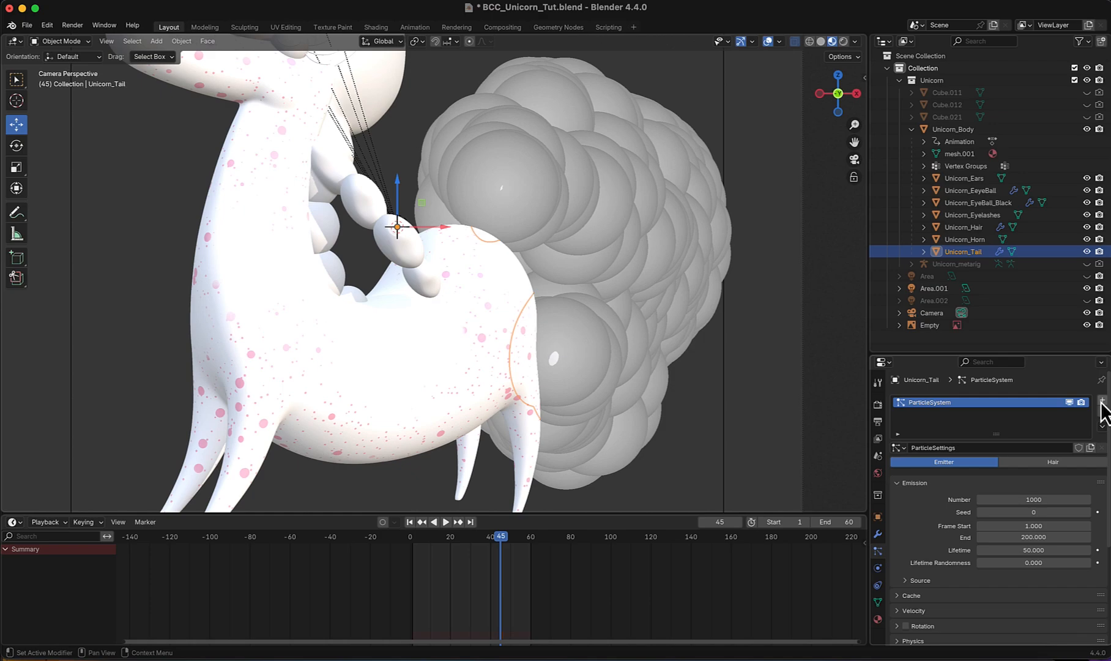
key(shift+Left)
click(1046, 467)
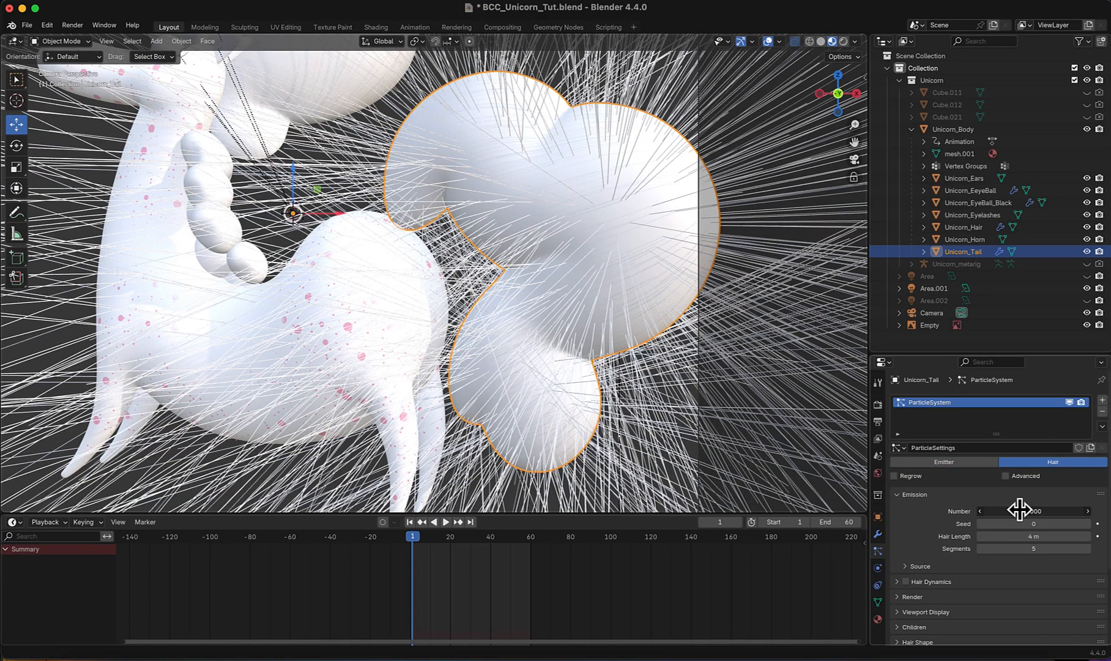
- Set the tail's hair Number to 500 and its Hair Length to 0.05 m
drag(1019, 510, 931, 550)
click(1041, 537)
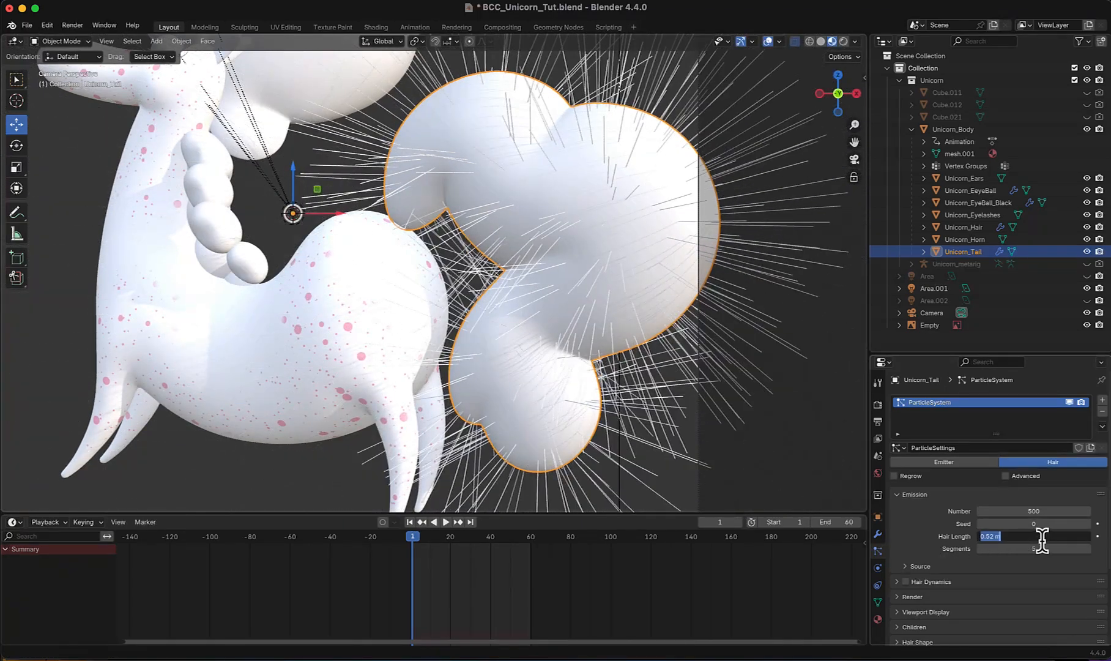
text(0.05)
key(Return)
- Set the hair's render path Steps to 5
scroll(1058, 566, down, 3)
click(898, 529)
scroll(899, 535, down, 4)
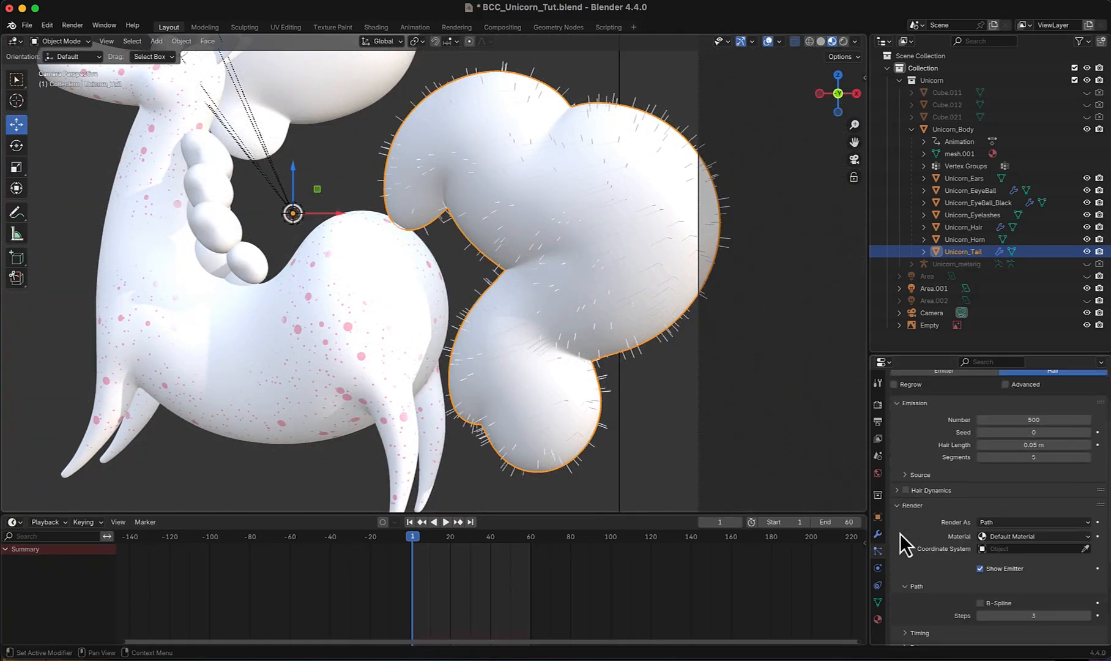
click(1044, 547)
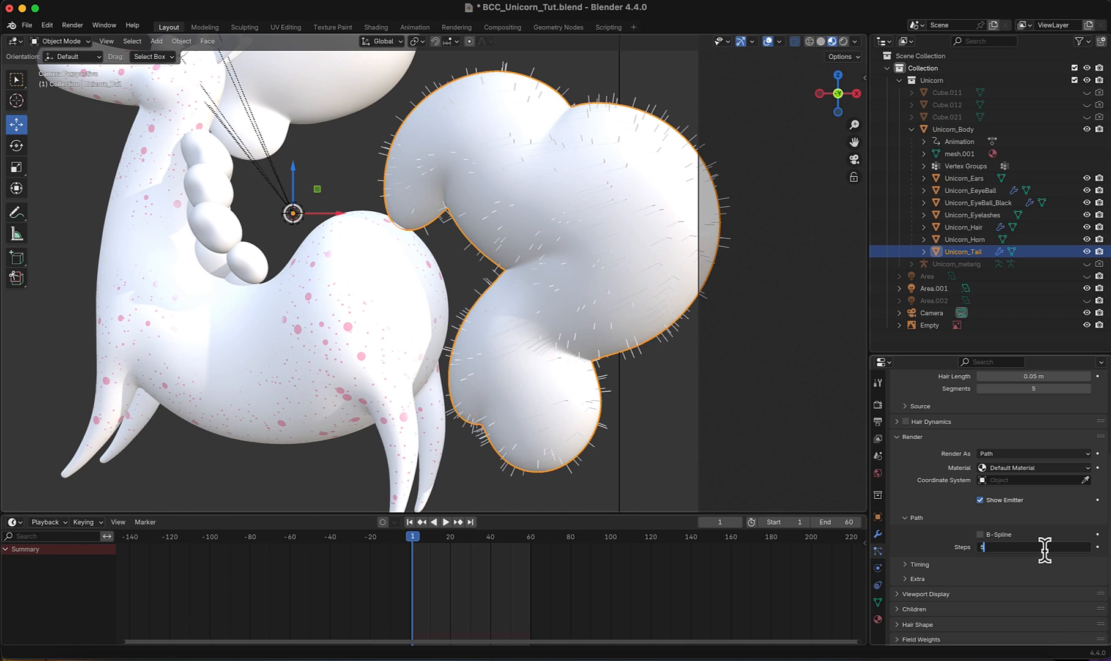
text(5)
key(Return)
- Set the hair's Strand Steps for viewport display to 5
click(897, 593)
scroll(912, 558, down, 4)
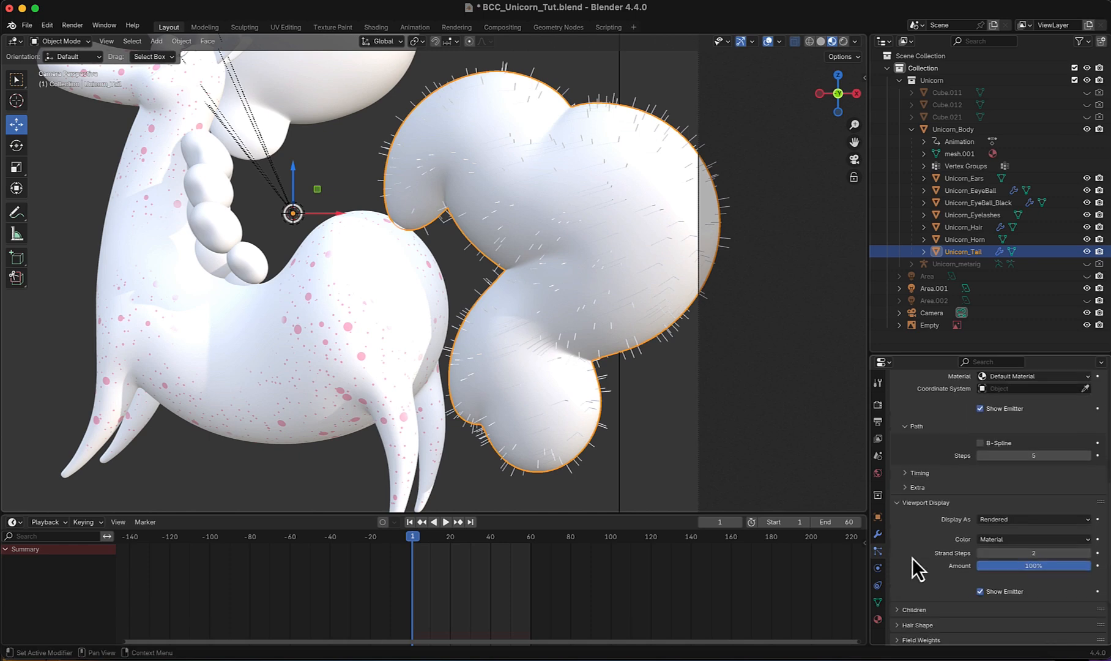
click(1033, 552)
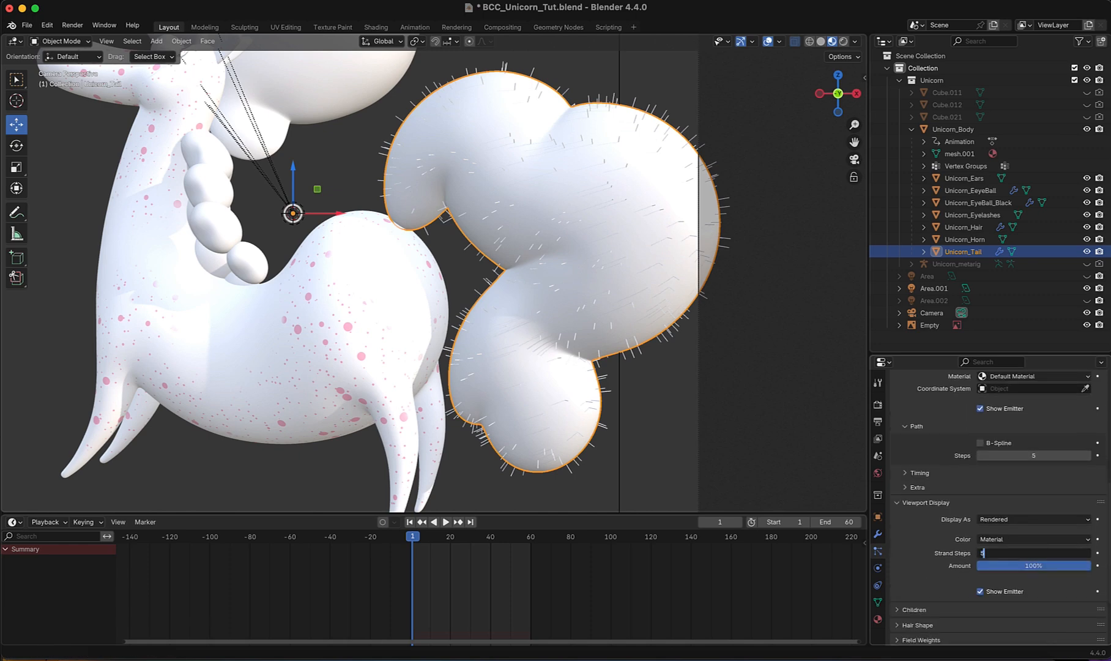
key(Return)
- Enable Simple children for the tail's hair particles
scroll(930, 547, down, 3)
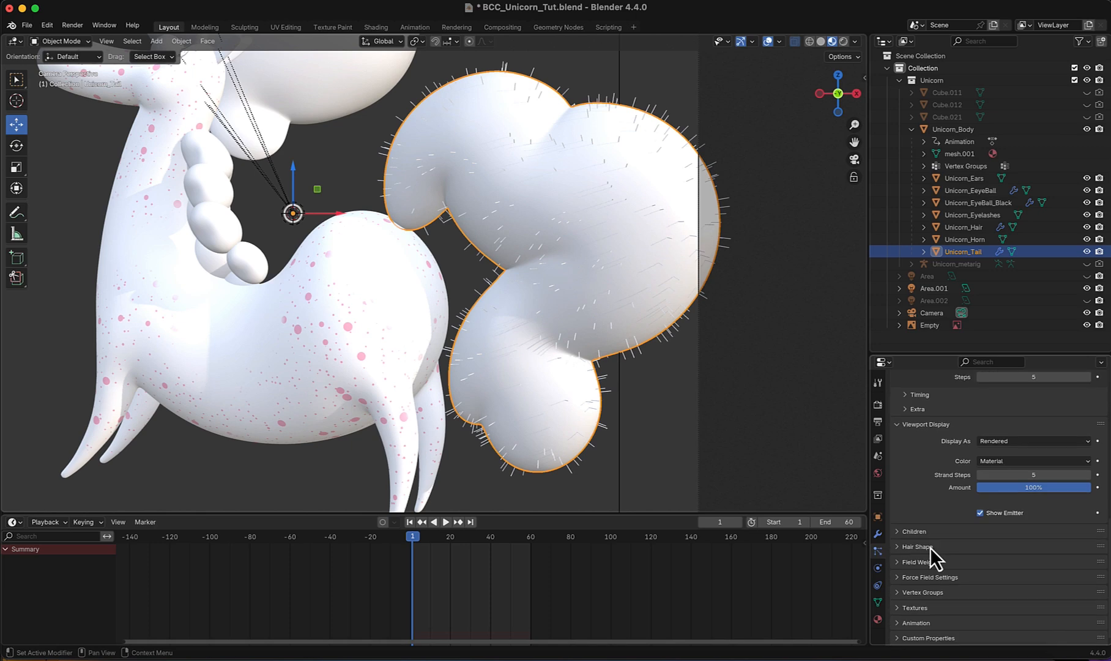
click(900, 532)
scroll(900, 514, down, 1)
click(987, 530)
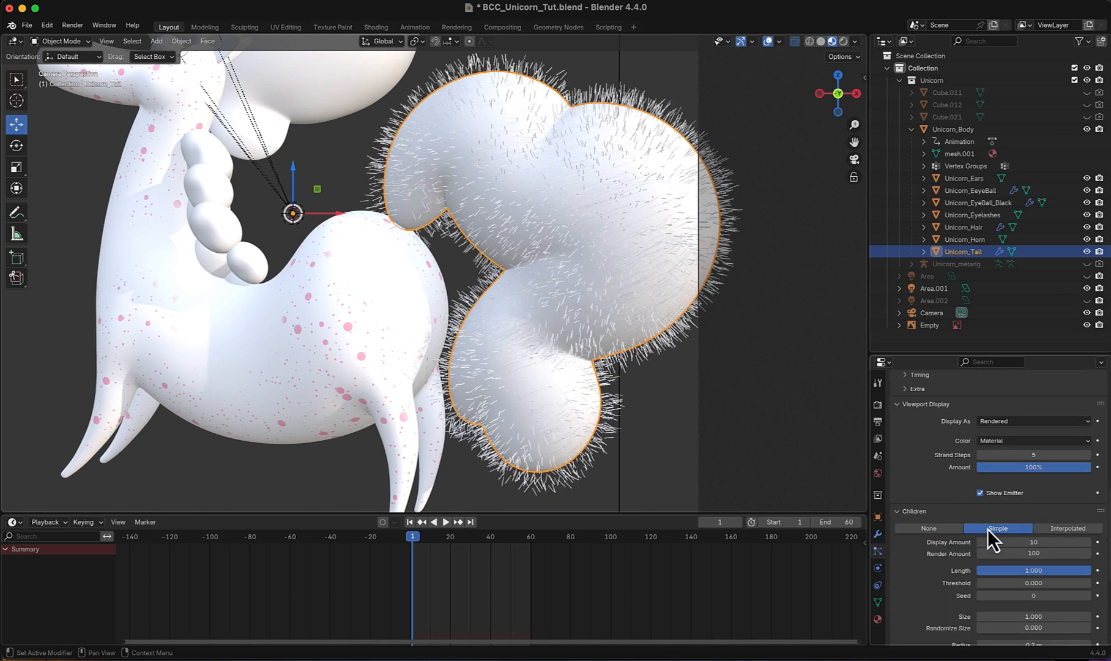
scroll(945, 489, down, 3)
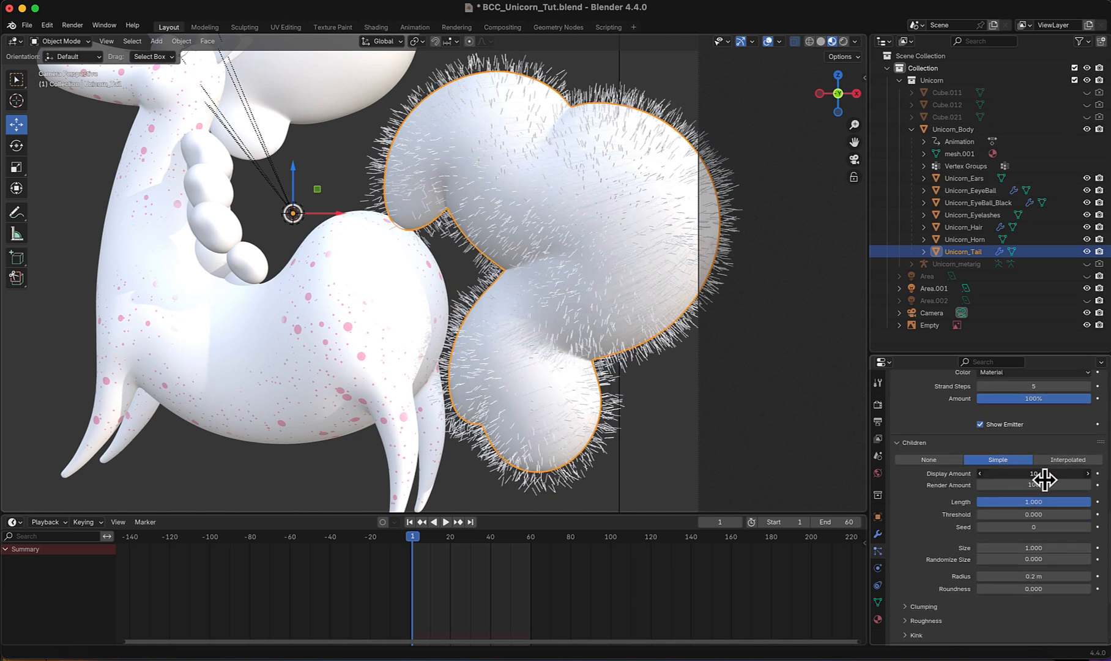
- Set both the display amount and the render amount of the tail hair's children to 50
drag(1044, 477, 1044, 485)
text(50)
key(Return)
scroll(901, 549, down, 4)
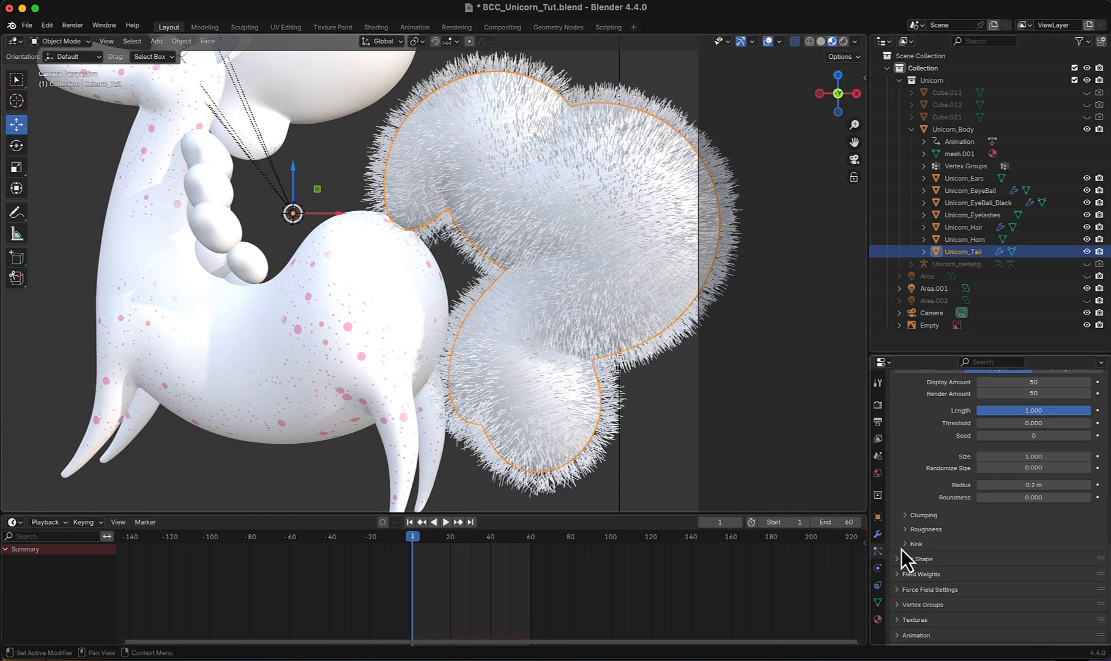
- Give the tail's child hairs a Curl kink with an amplitude of 0.15 m
click(904, 545)
scroll(904, 545, down, 2)
click(1021, 528)
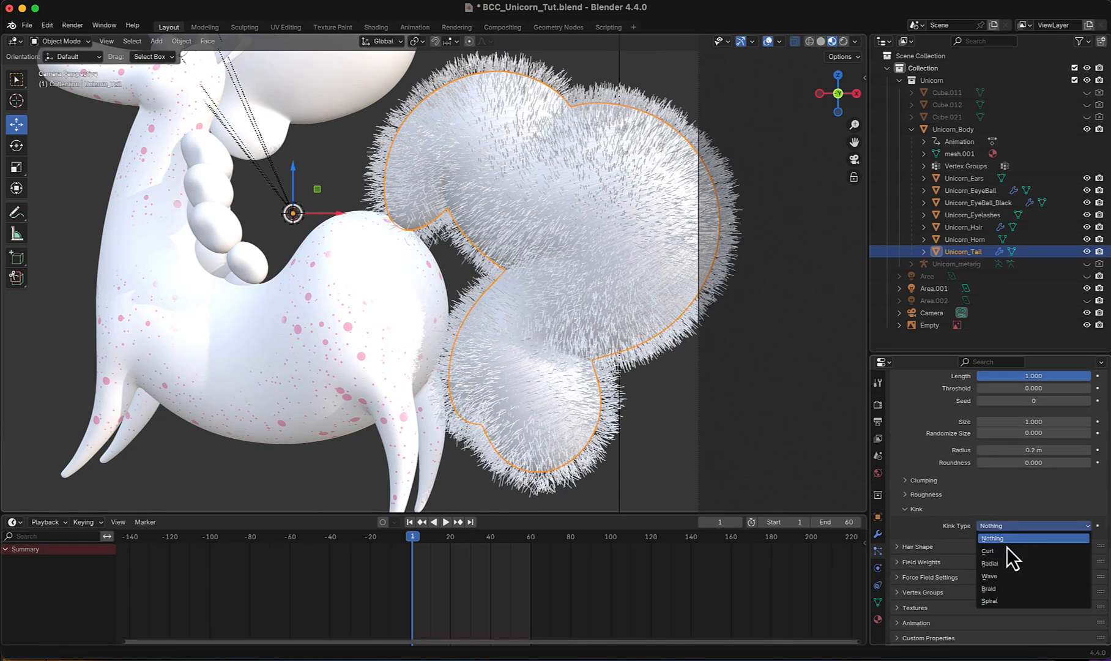
click(1006, 549)
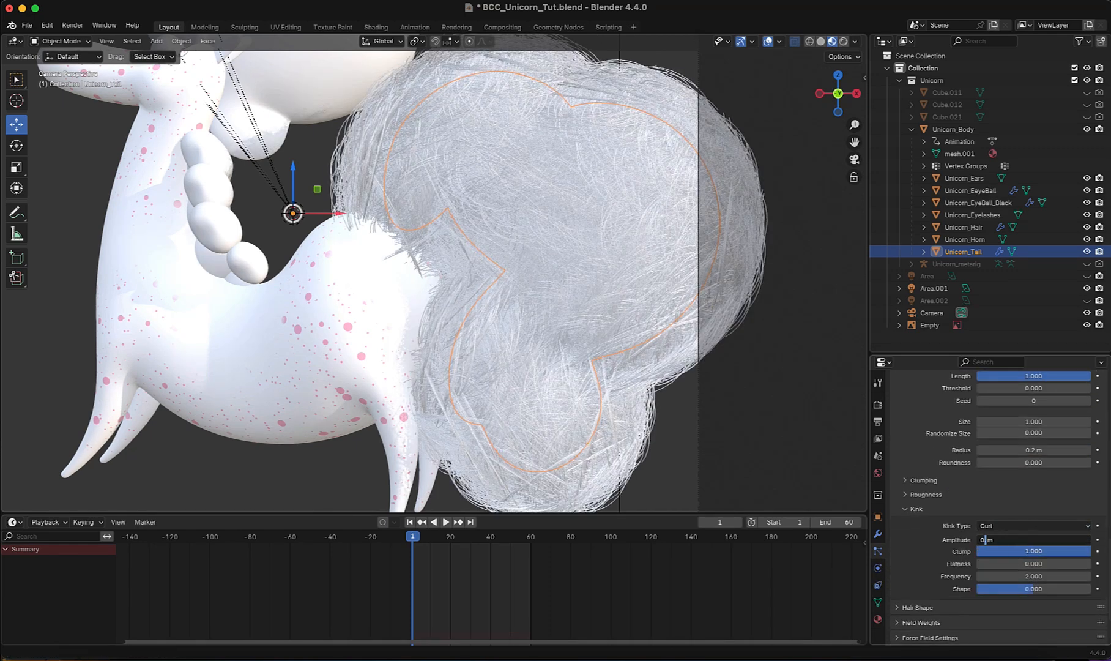
text(5)
key(Return)
- Set the child hairs' Random roughness to 0.05
click(908, 494)
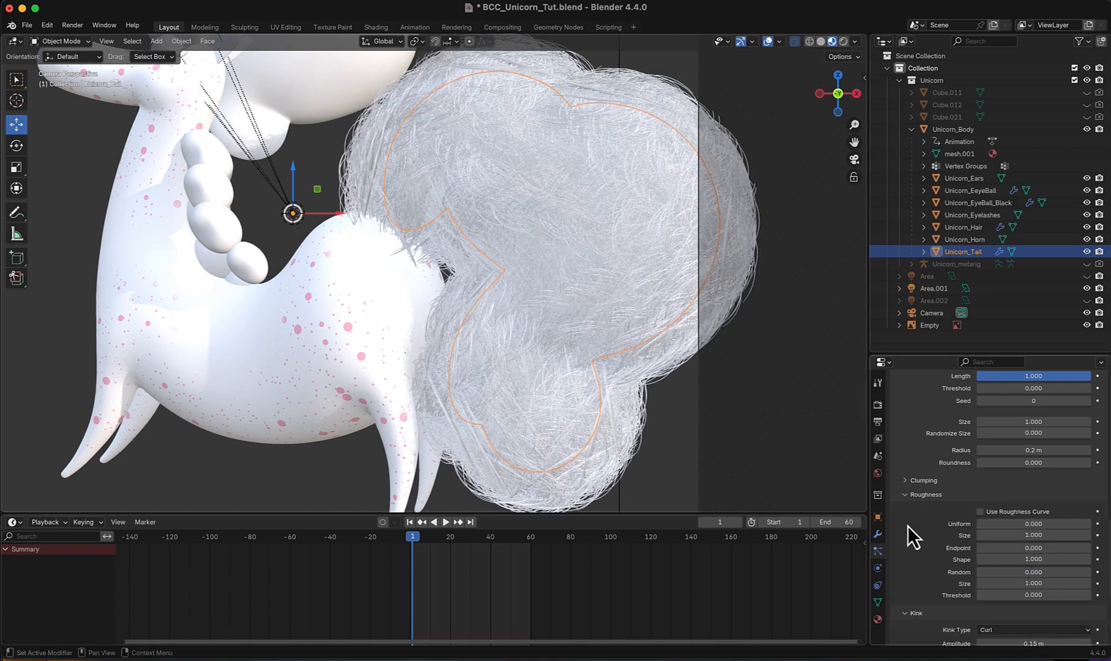
click(1087, 572)
click(1086, 572)
click(1087, 572)
click(1041, 571)
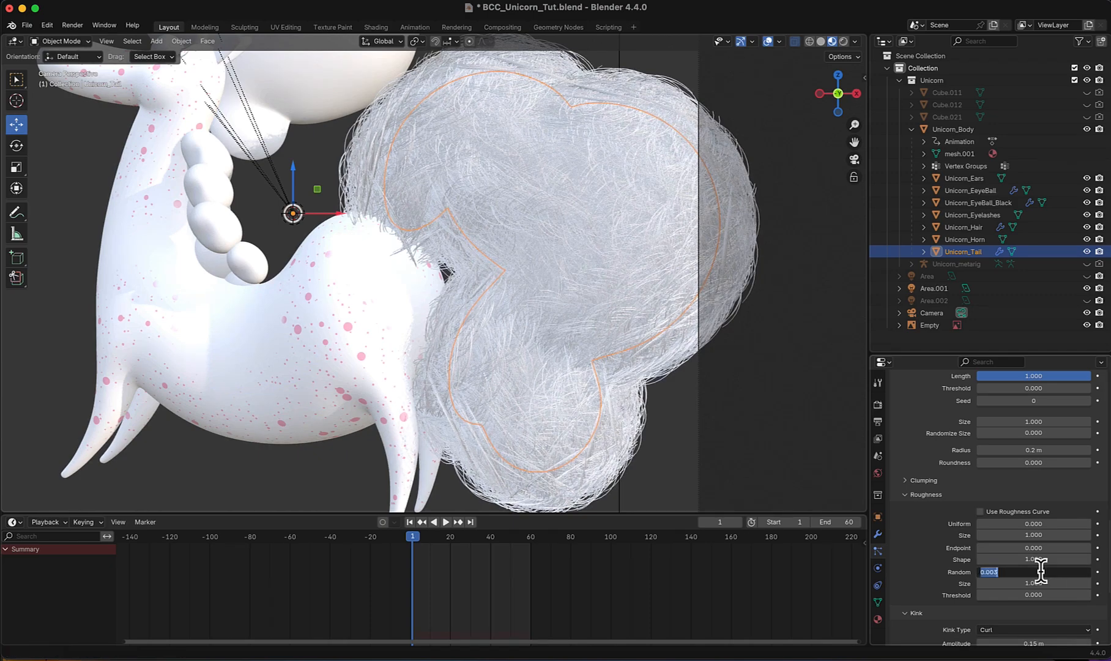
text(0.05)
key(Return)
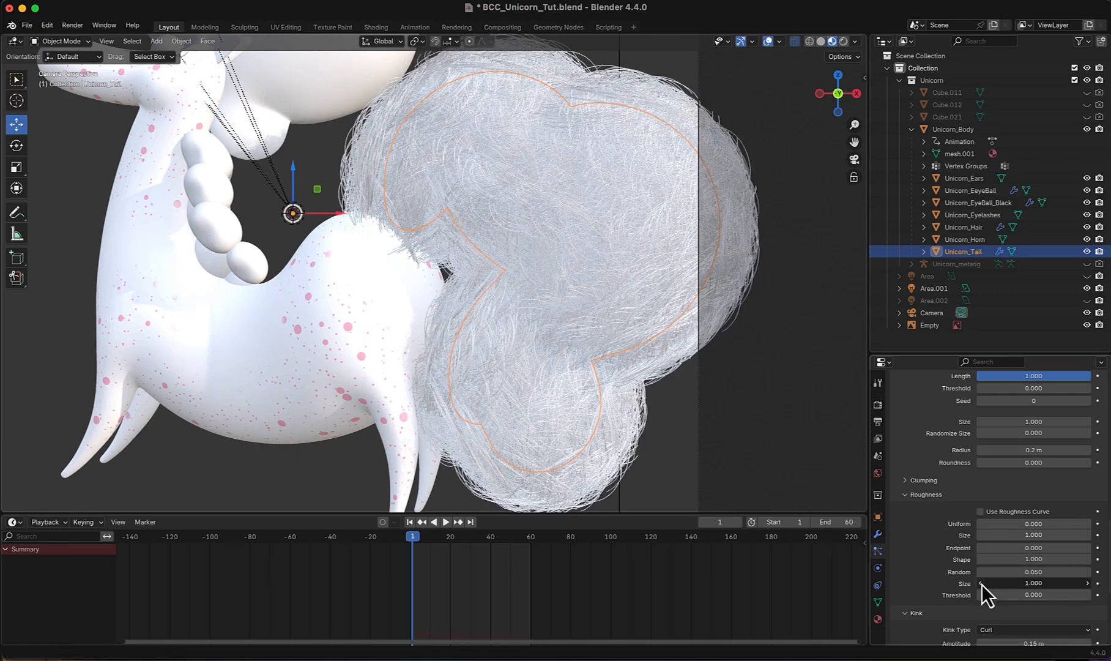
- Set the size of the child hairs' Random roughness to 0.05
drag(1014, 584, 856, 581)
click(995, 583)
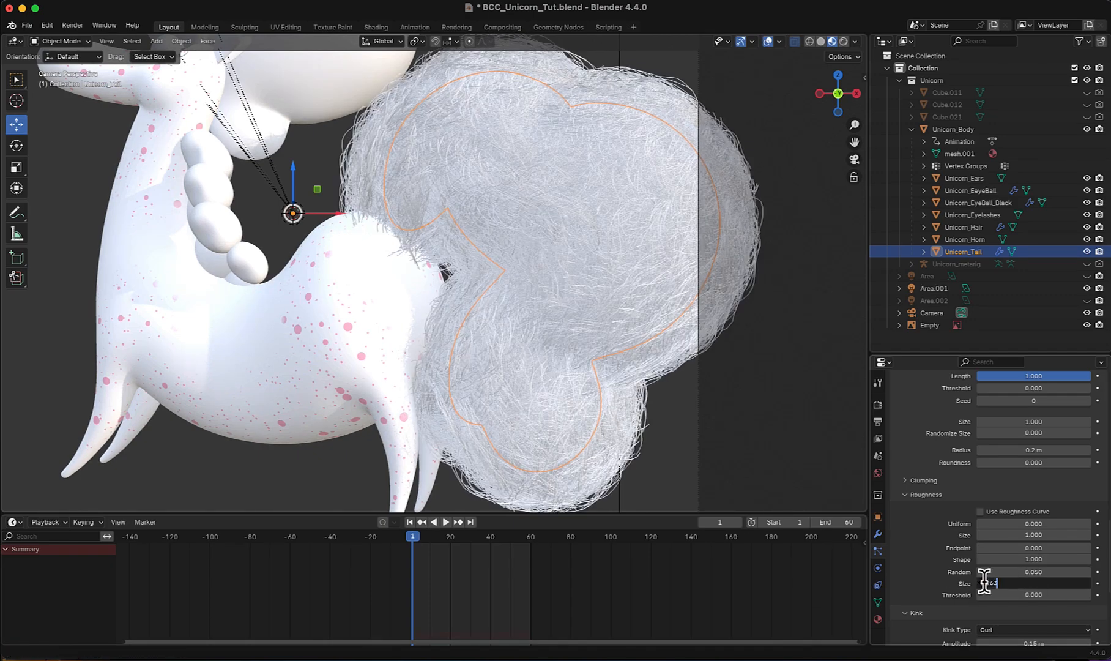
text(0.05)
key(Return)
- Reduce the radius of the tail hair's children and adjust their roundness
scroll(1053, 580, up, 2)
click(1014, 495)
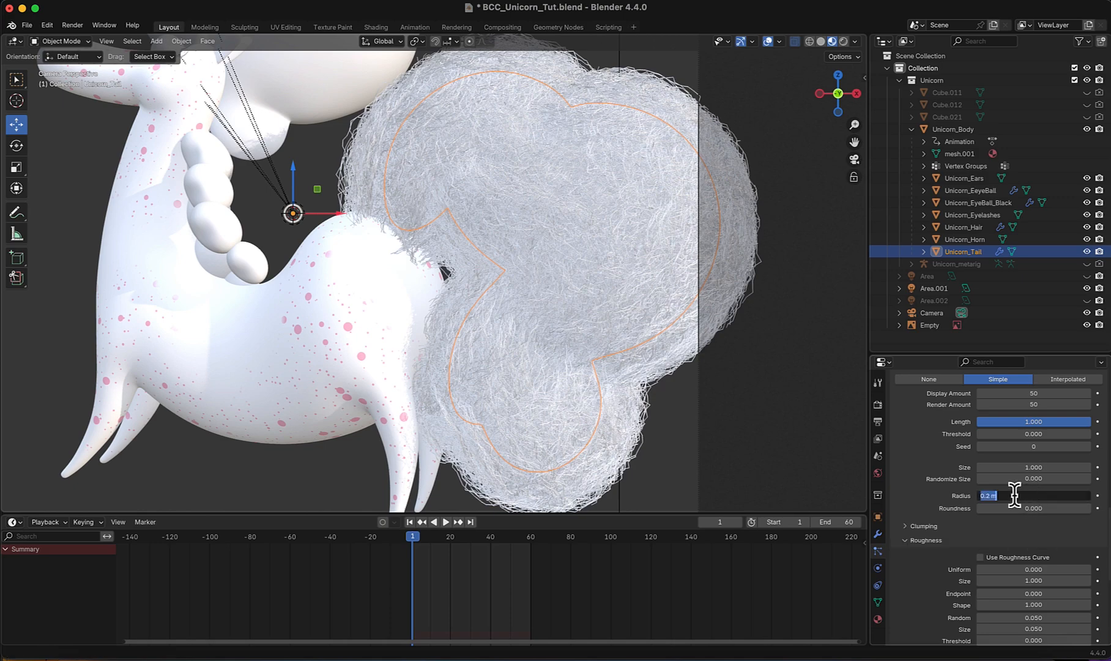
text(0)
key(Return)
click(1029, 495)
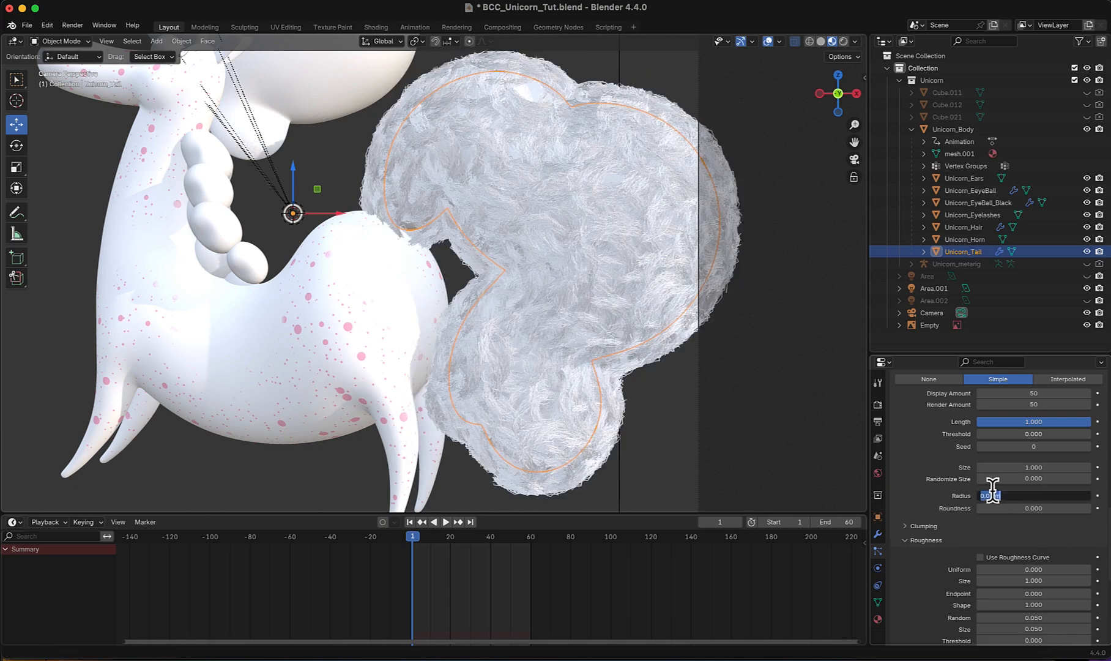
key(Return)
click(1088, 508)
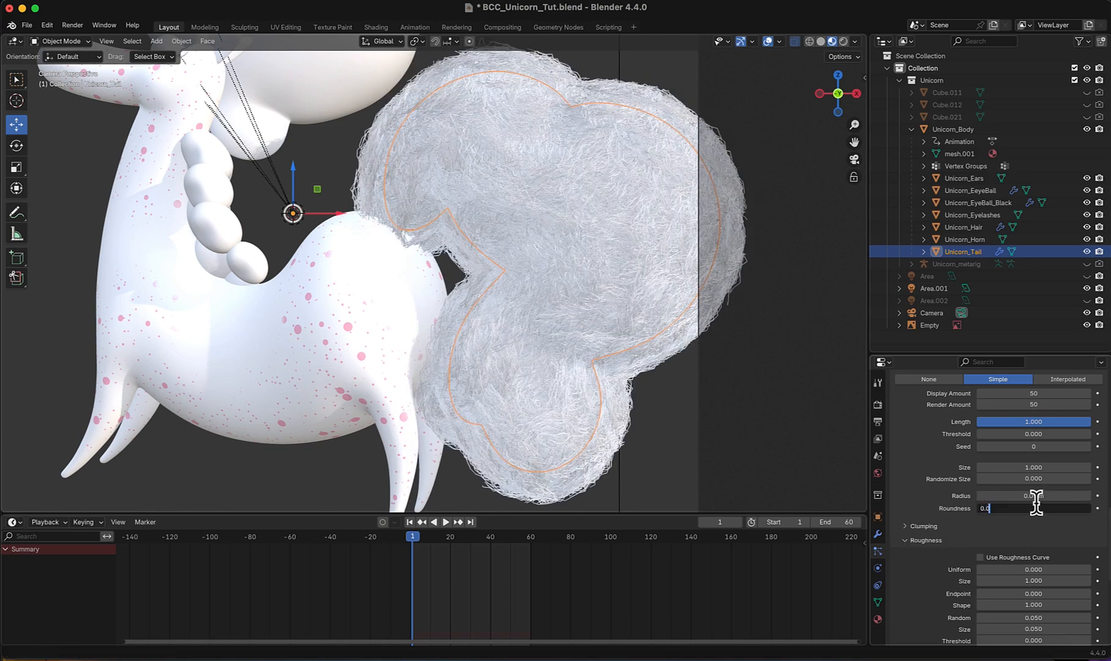
key(Return)
- Show the viewport in rendered shading and set the hair shape's root diameter to 0.1 m
scroll(1037, 504, up, 8)
click(843, 41)
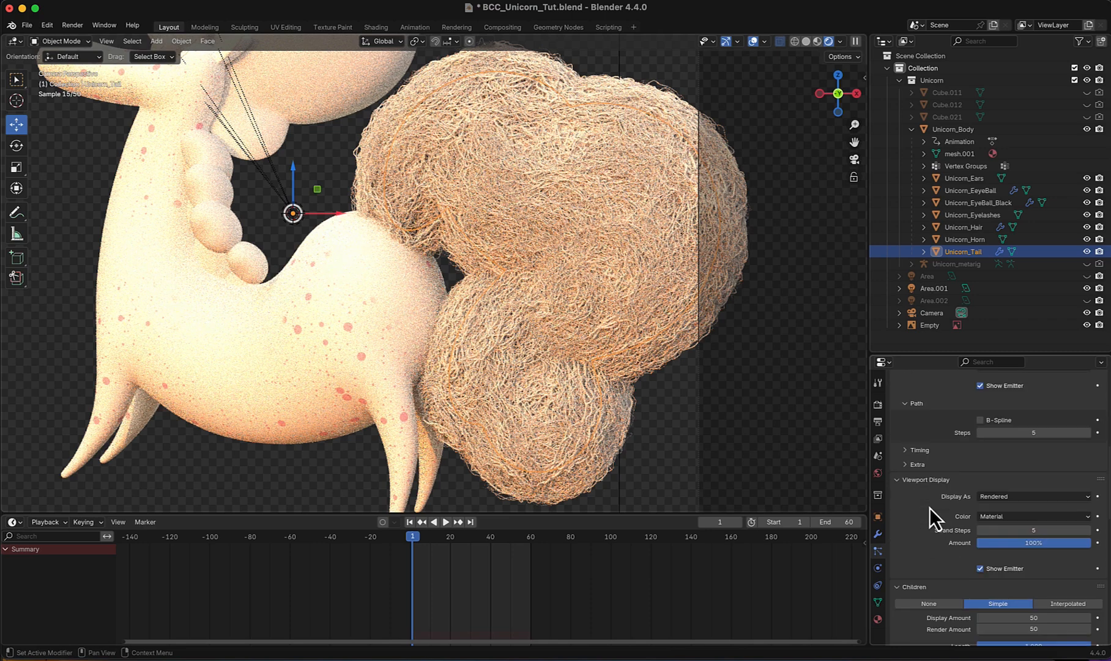
scroll(929, 507, down, 15)
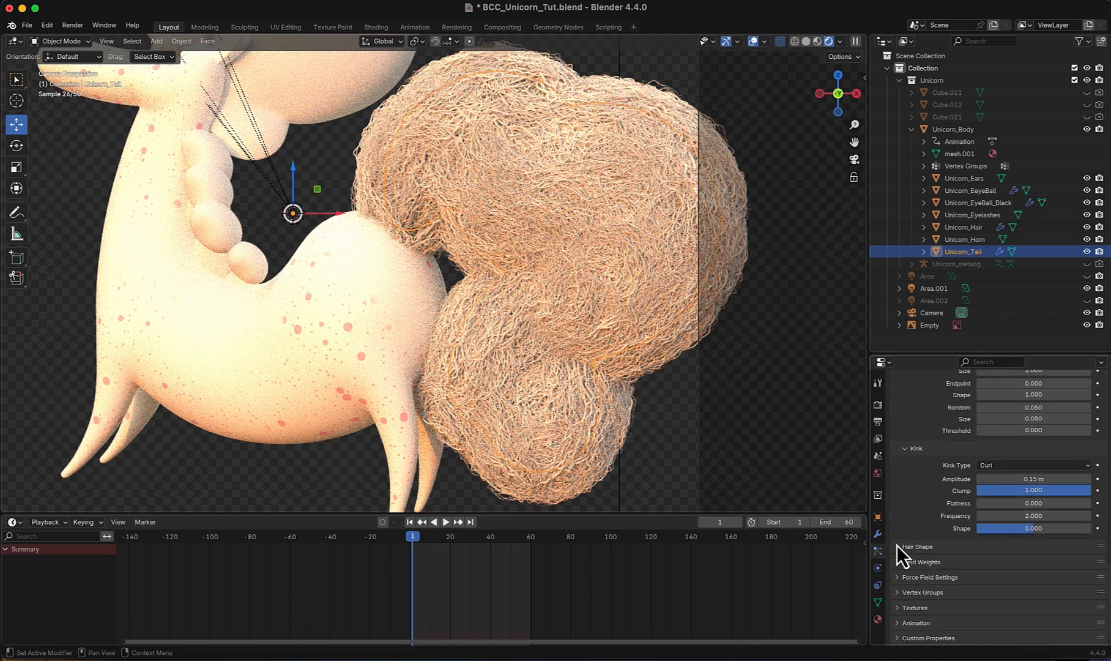
click(898, 546)
scroll(905, 511, down, 3)
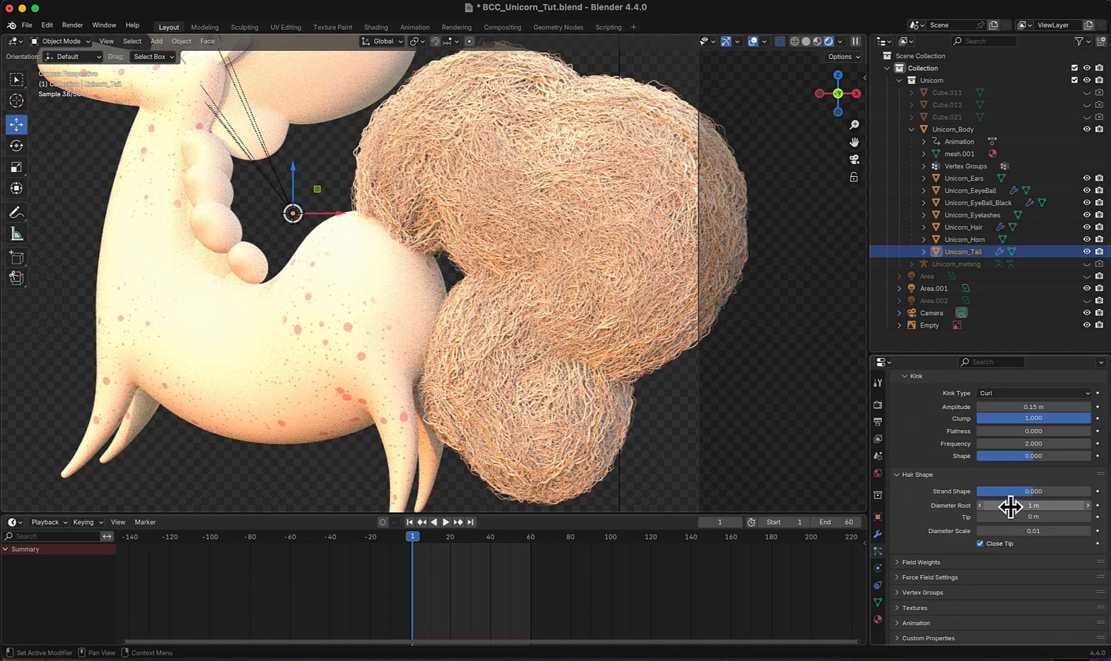
click(1011, 506)
text(0.)
key(Return)
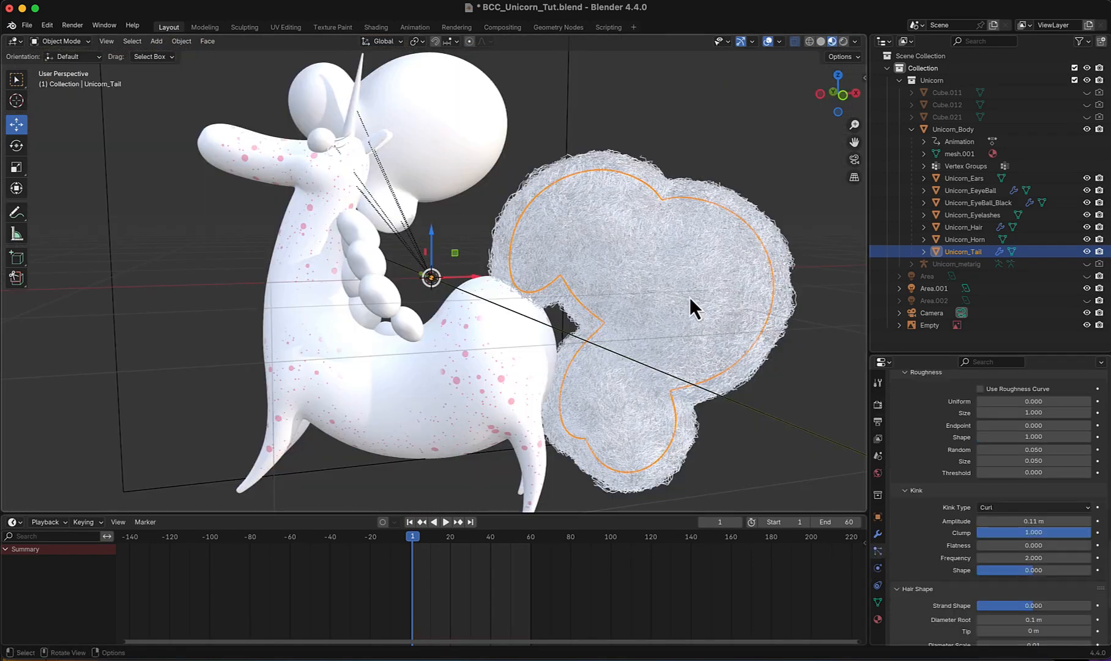
- Add a particle system to Unicorn_Hair and assign it the tail's existing ParticleSettings
click(474, 129)
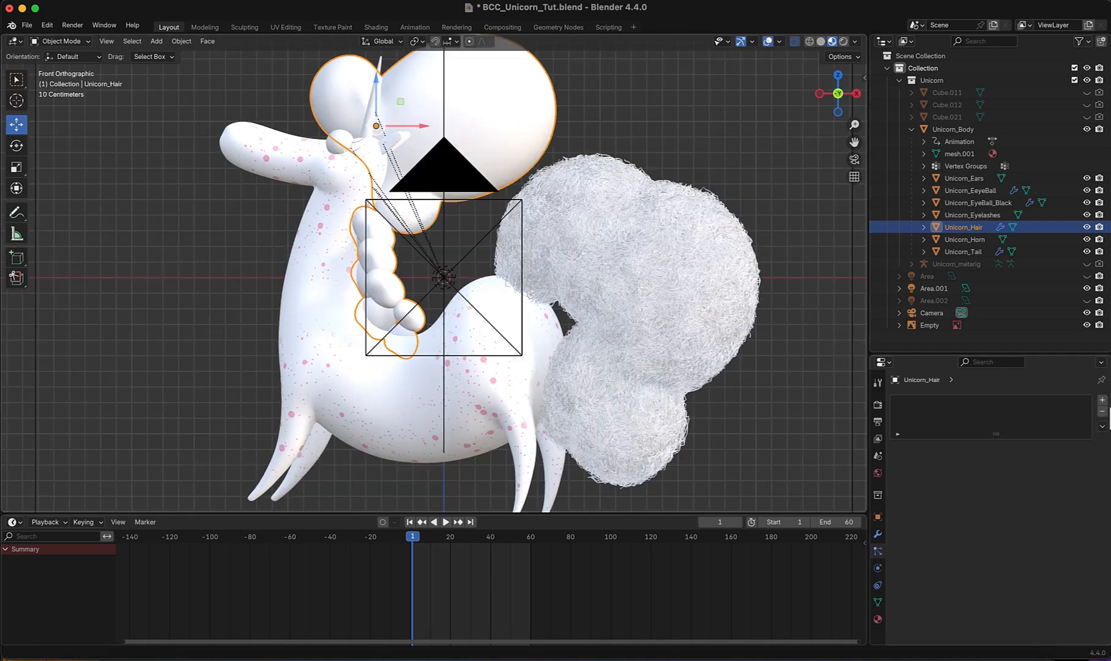
click(1101, 401)
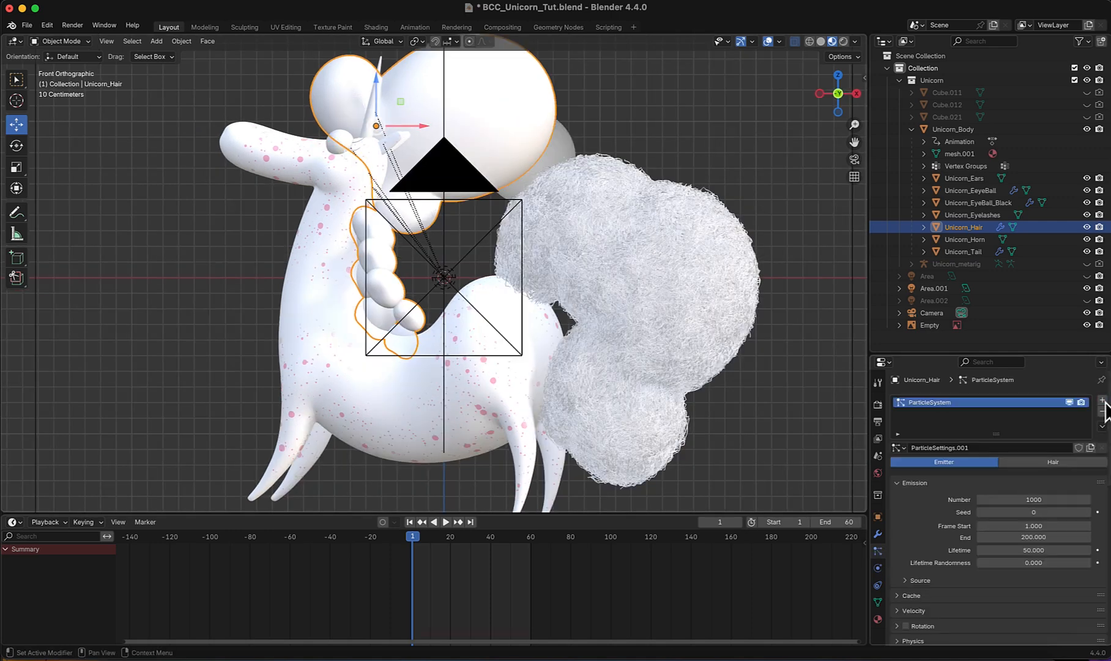
click(904, 448)
click(915, 464)
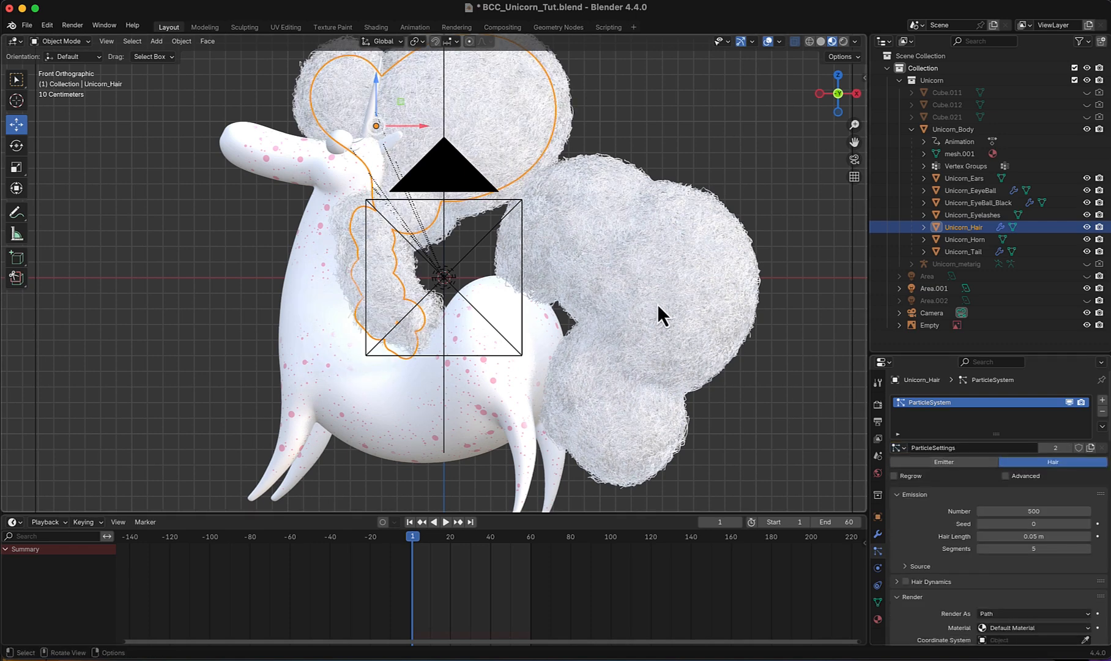
- Inspect the fur on the mane and tail from another angle and in rendered shading
scroll(636, 283, down, 1)
shift+middle_drag(629, 279, 643, 307)
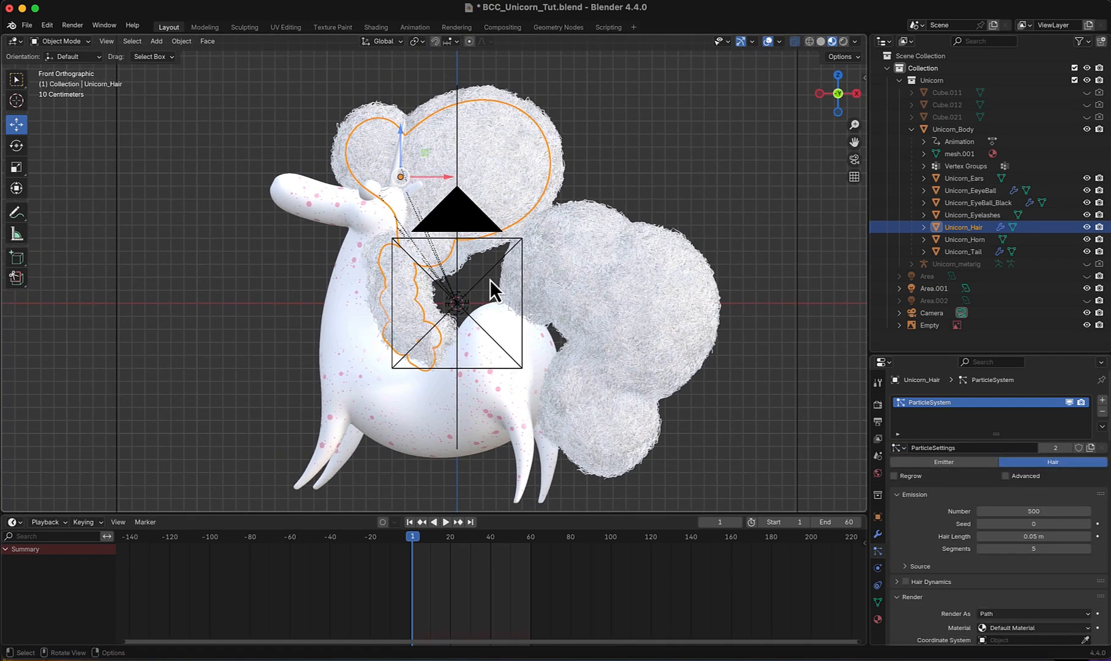
middle_drag(491, 280, 544, 315)
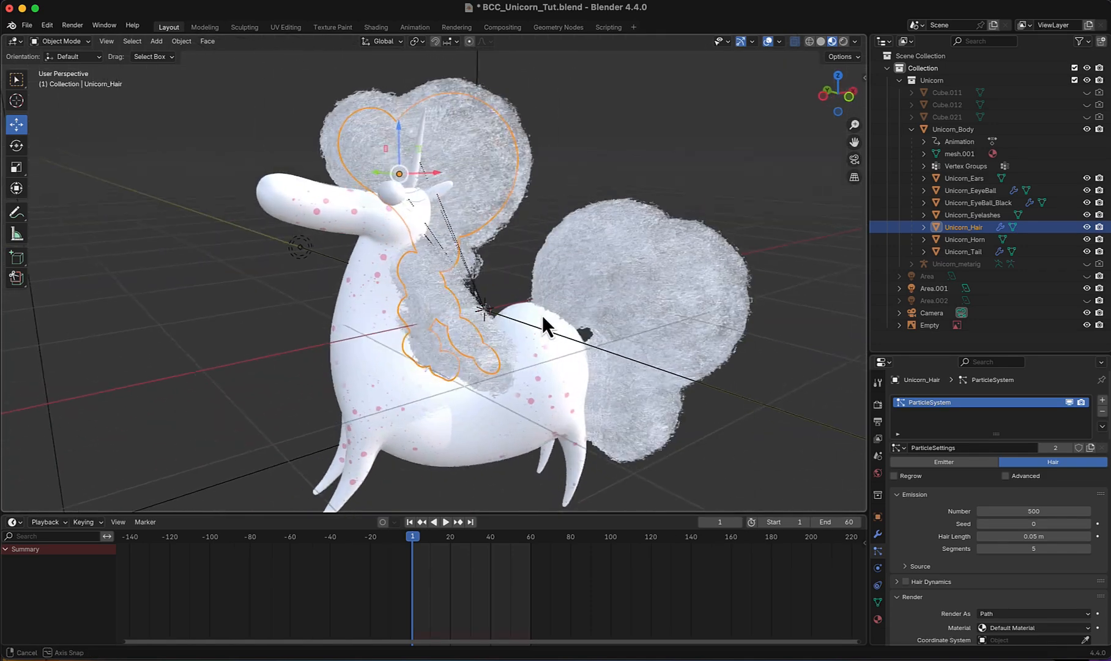
click(844, 42)
- Select the unicorn's tail and create a new material for it in the Shading workspace
click(707, 267)
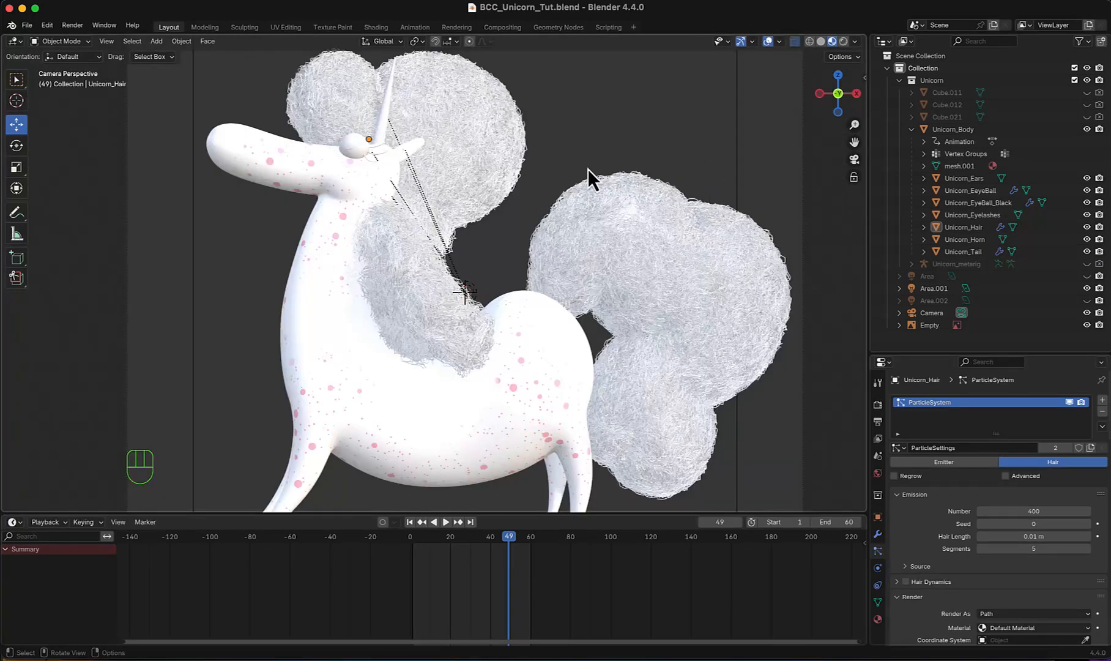
click(675, 251)
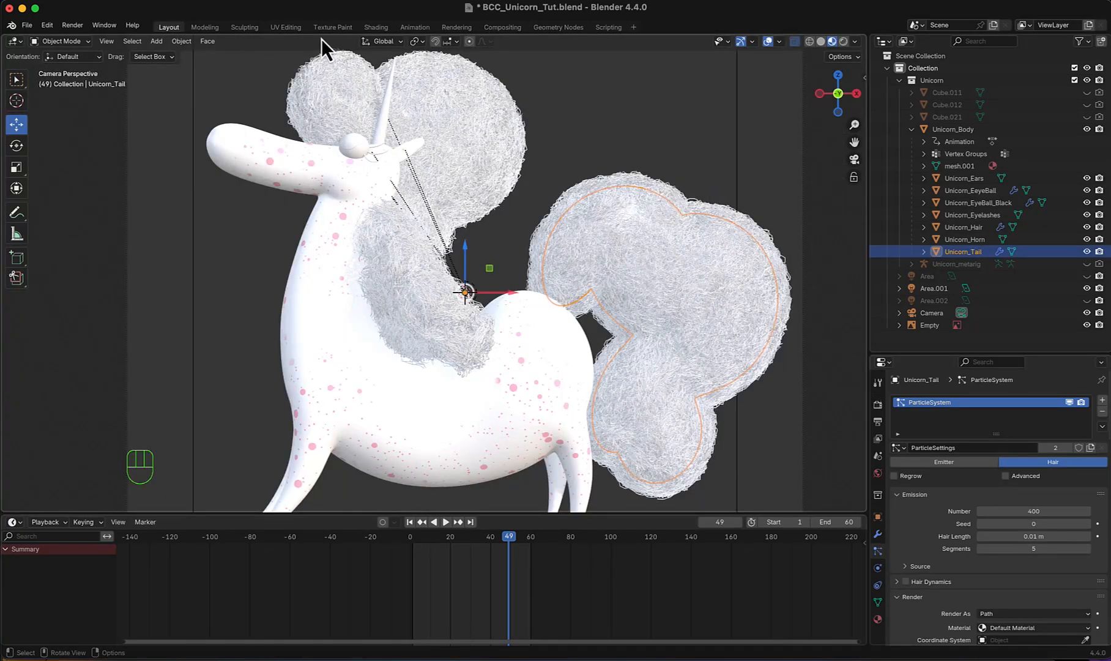
click(385, 31)
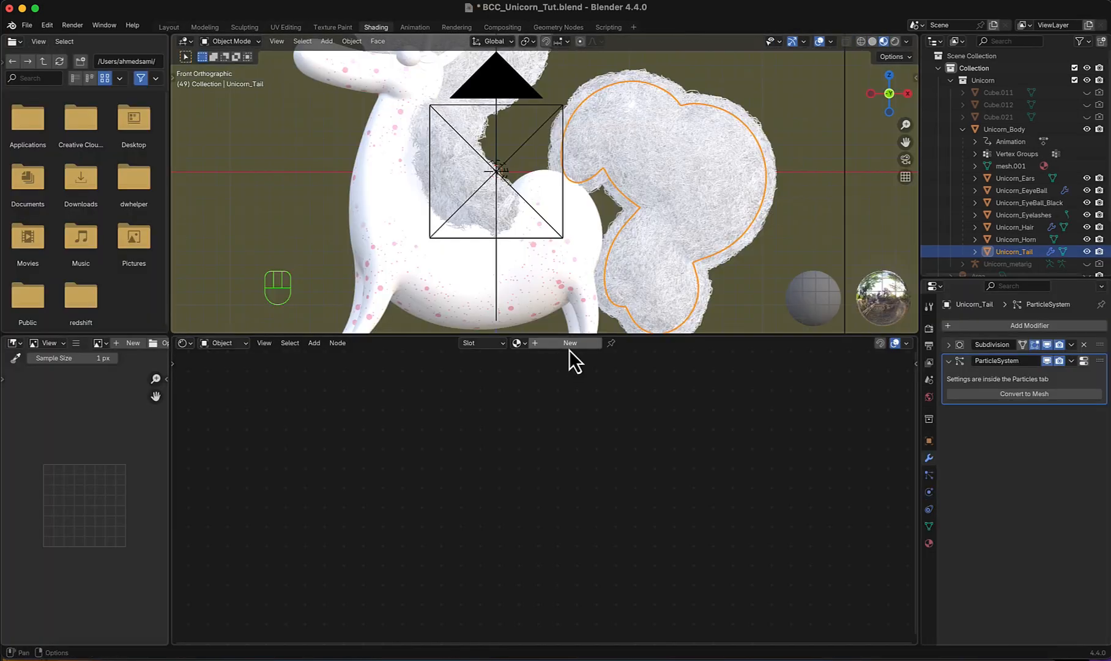
click(570, 348)
- Add a Separate XYZ node to the tail's material, to the left of the Principled BSDF
key(shift+a)
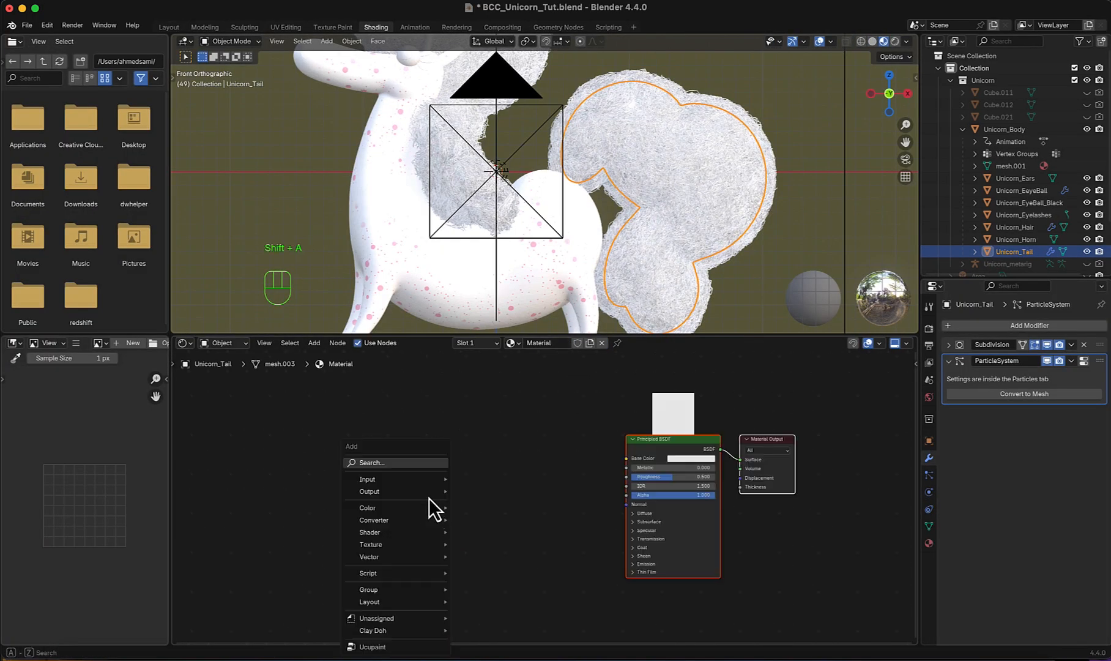
click(402, 462)
text(sepa)
key(Return)
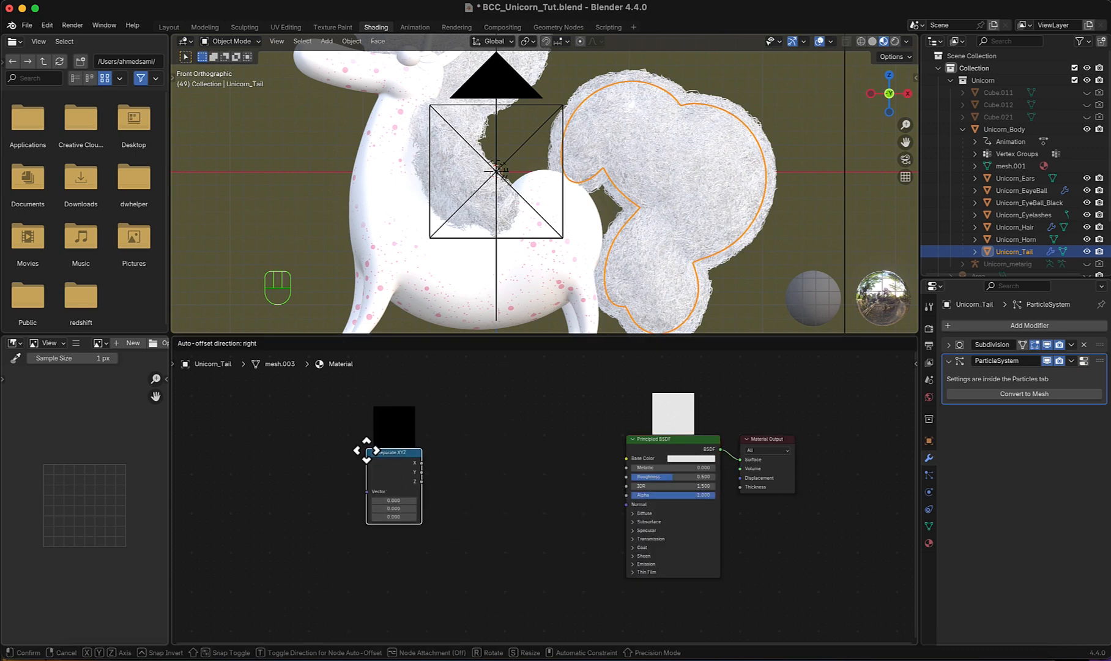
click(367, 451)
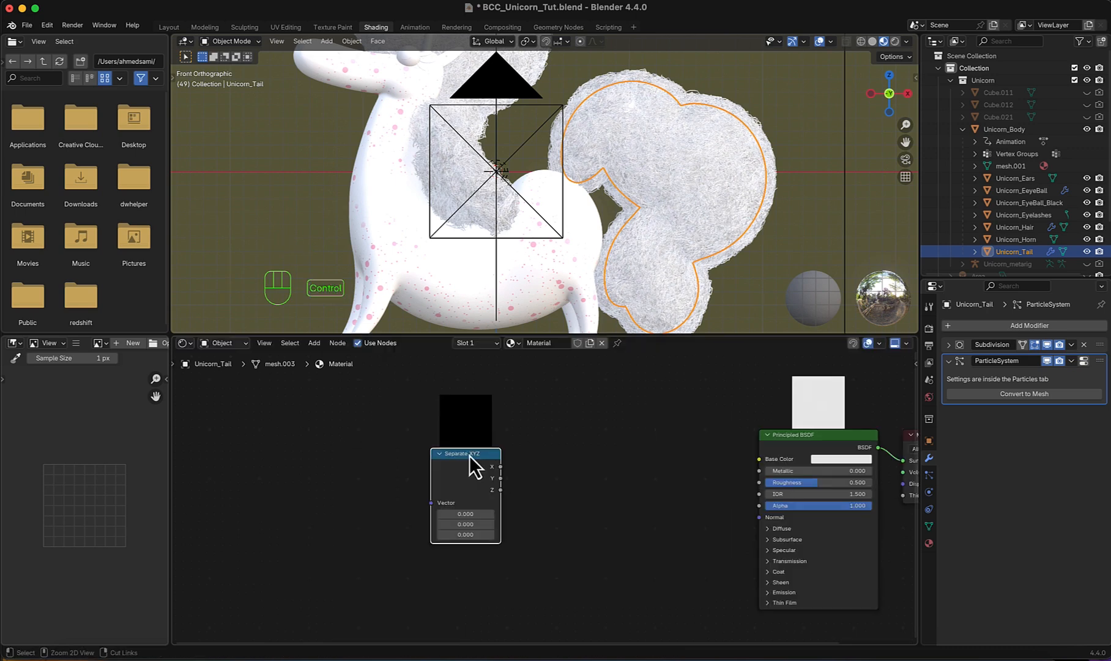
- Drive Separate XYZ with the Generated texture coordinates through a Mapping node, without an Image Texture node
key(ctrl+t)
click(454, 489)
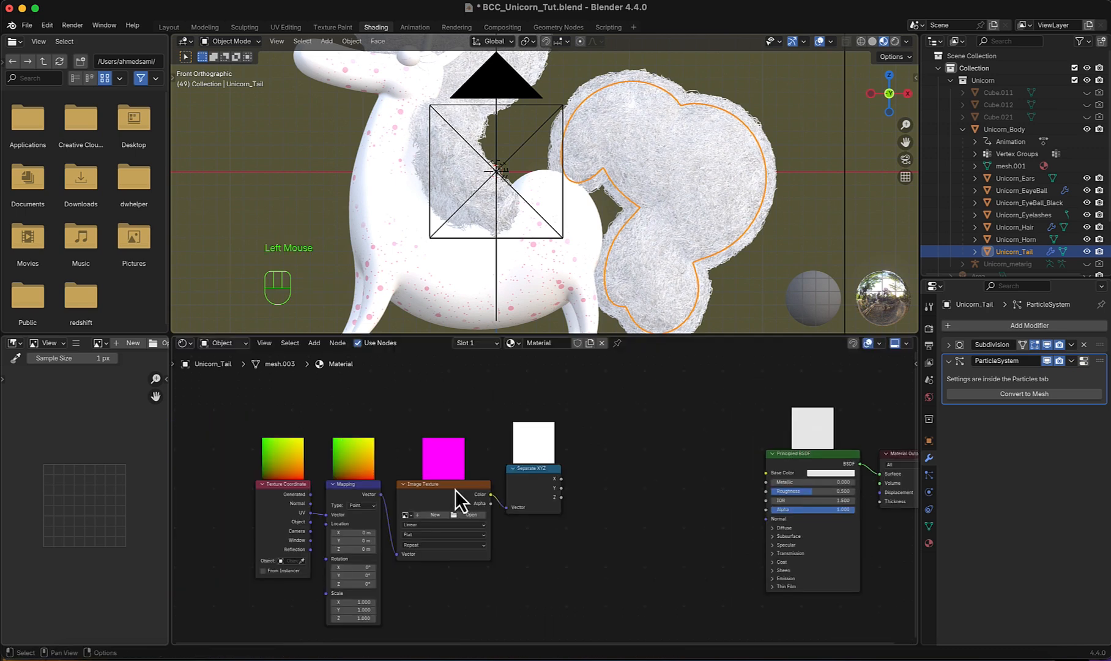
key(x)
drag(381, 494, 506, 507)
drag(529, 469, 443, 470)
scroll(317, 483, up, 2)
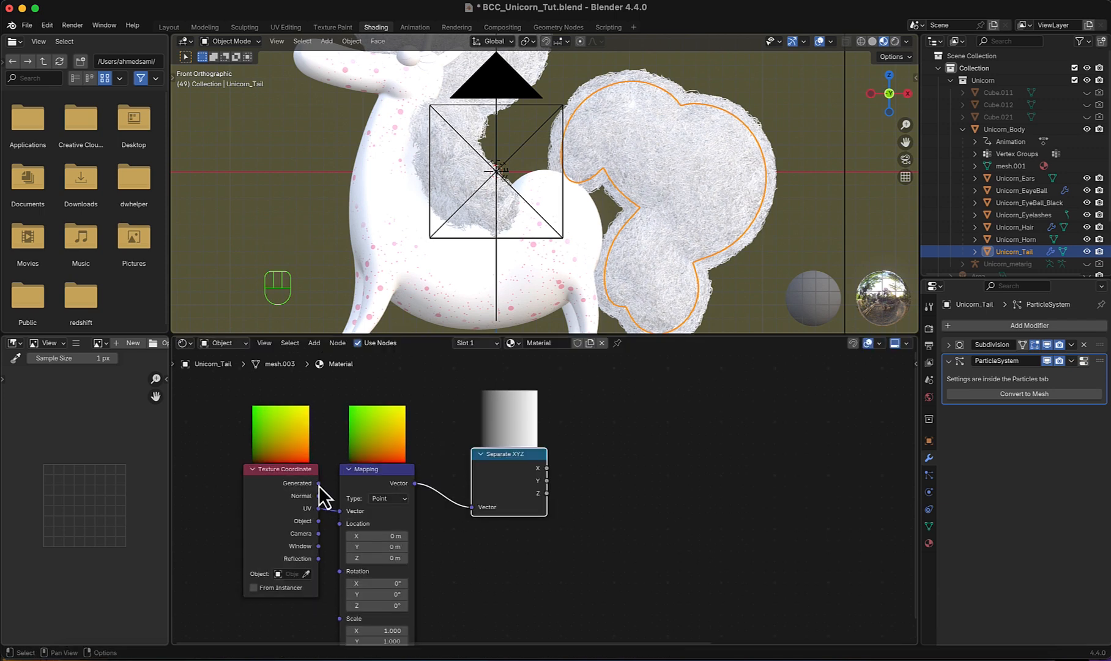
drag(318, 484, 341, 509)
- Add a Color Ramp fed by the Y output of Separate XYZ and connect its Color to the Base Color
drag(376, 458, 477, 494)
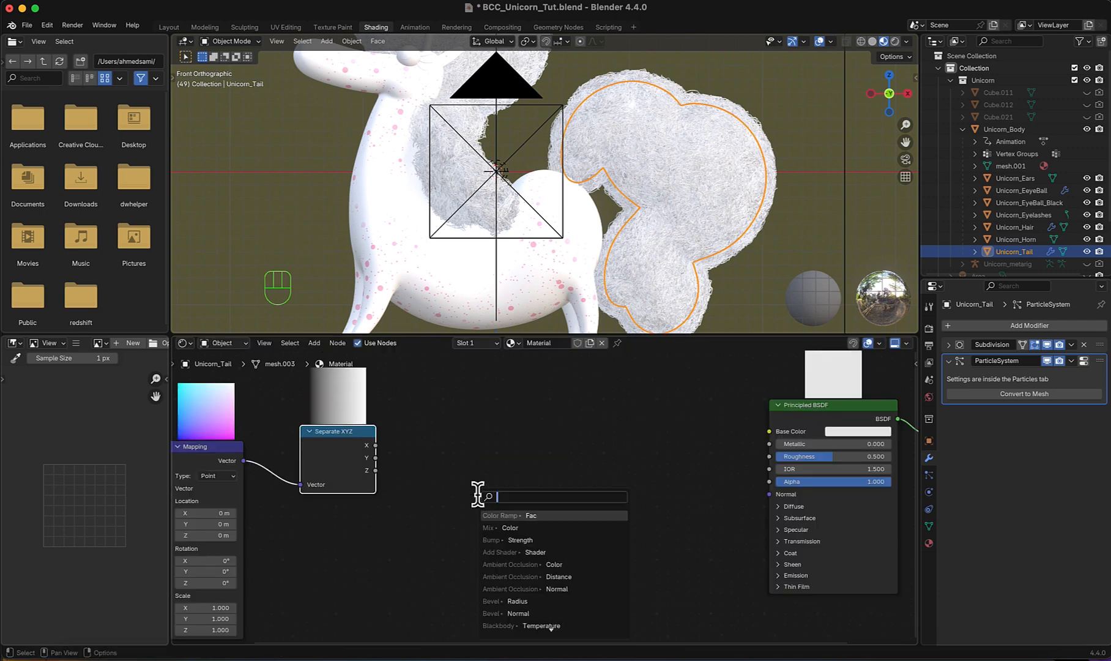
text(color r)
key(Return)
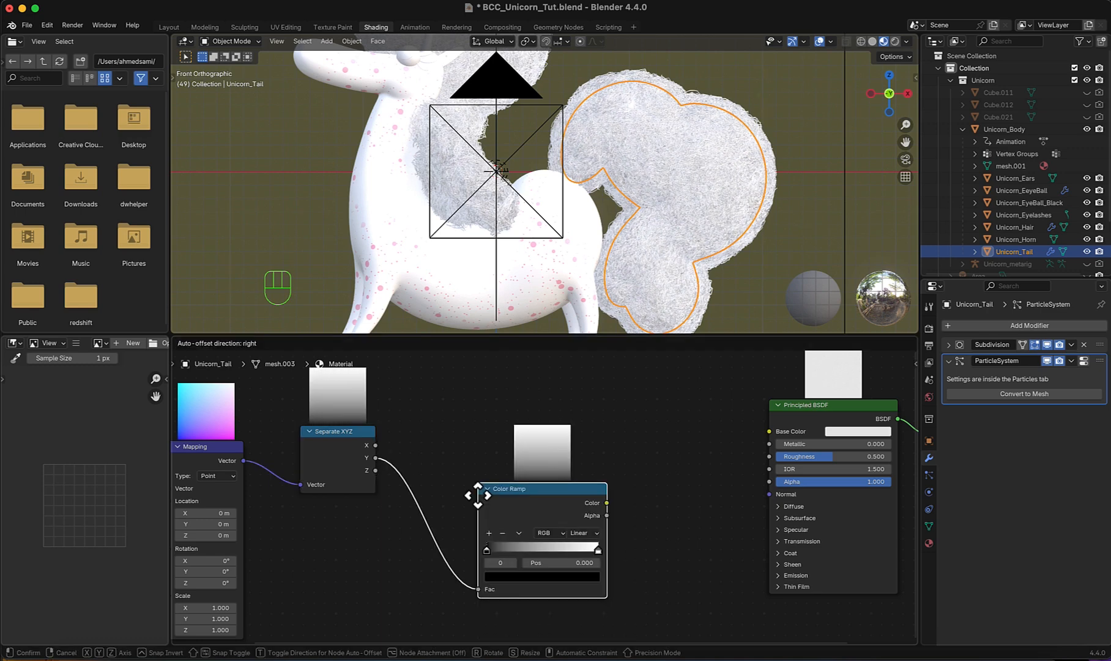
click(481, 465)
scroll(481, 464, down, 2)
drag(530, 484, 638, 458)
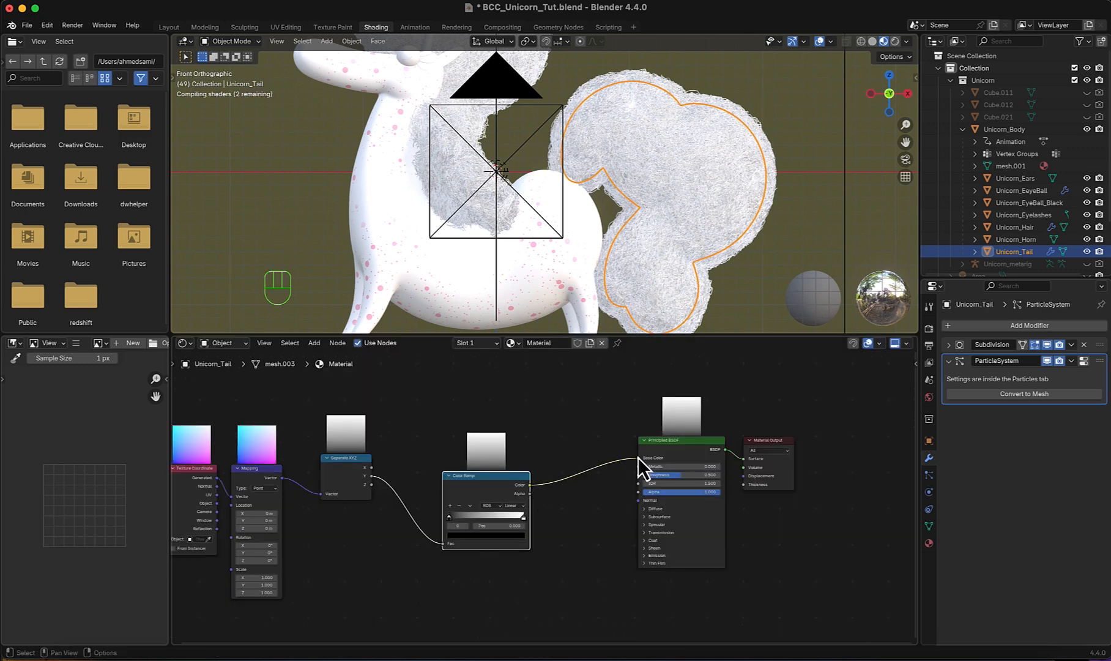
- Set the Color Ramp's interpolation to Ease
drag(385, 493, 506, 503)
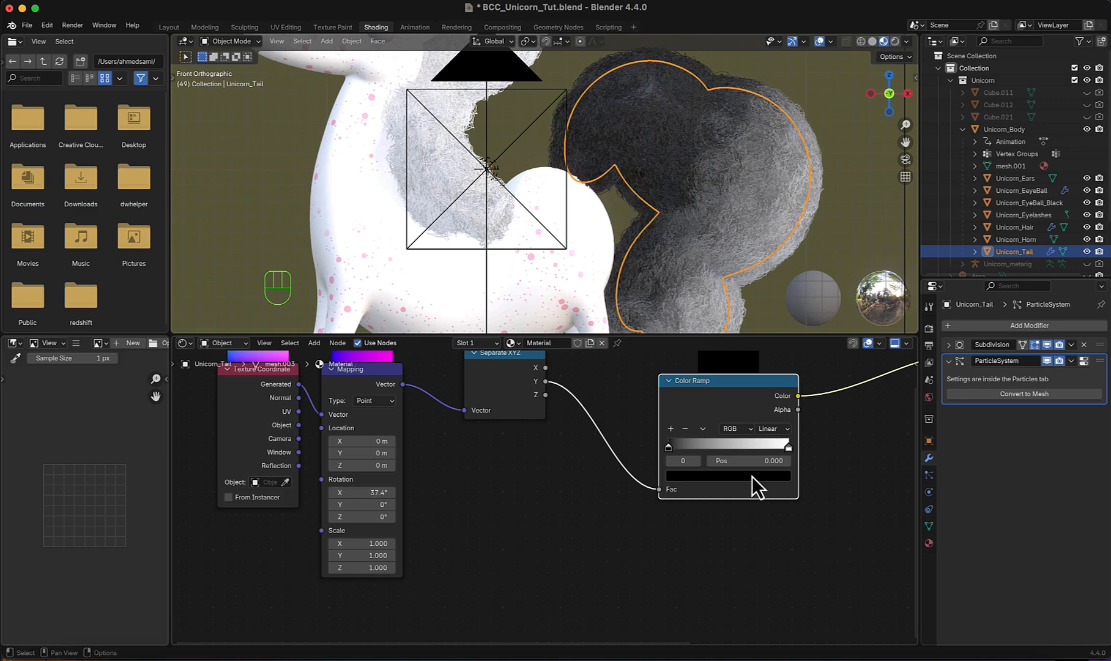
click(772, 429)
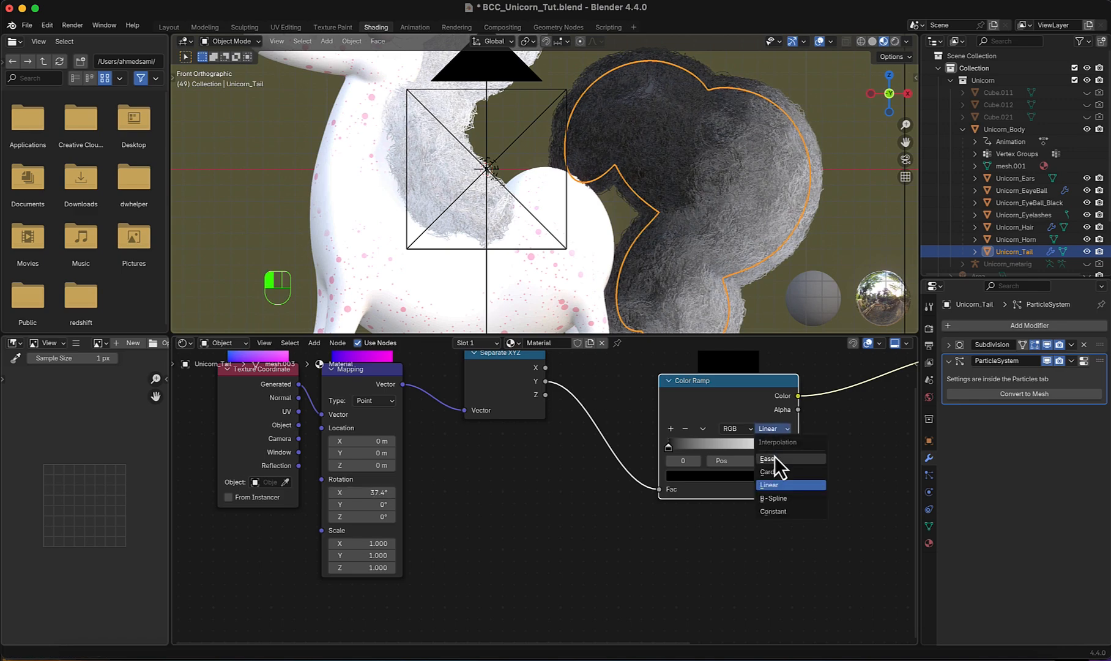
click(775, 457)
- Add two middle stops to the Color Ramp and reposition them, placing the right one at 0.760
middle_drag(717, 506, 606, 553)
scroll(605, 552, up, 4)
click(539, 475)
click(544, 451)
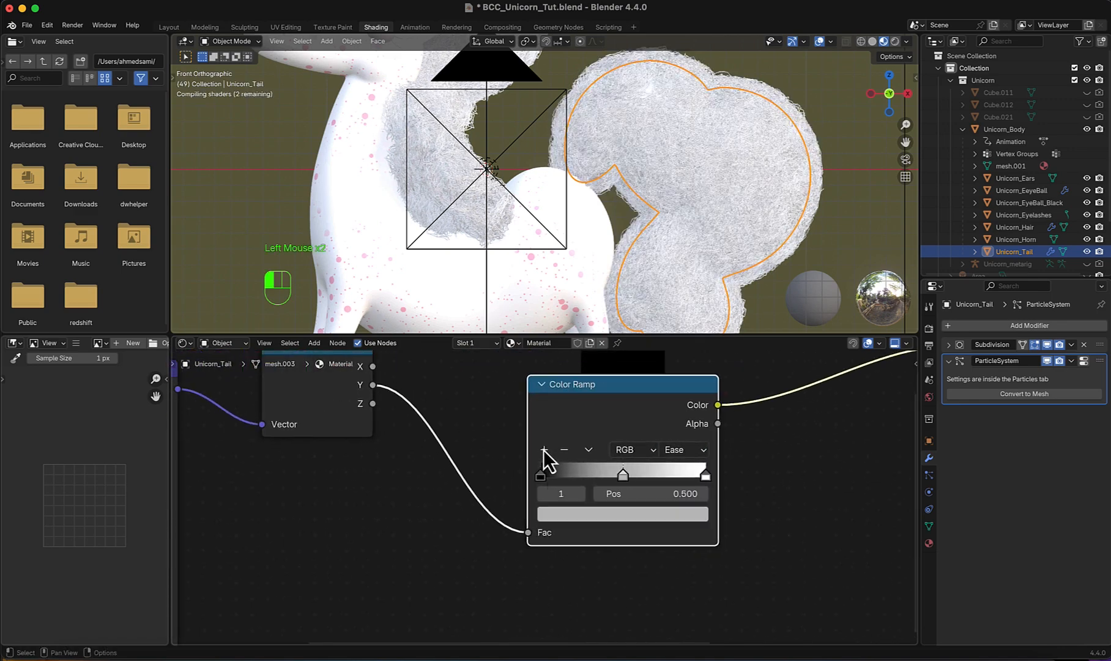
click(544, 451)
scroll(646, 485, up, 1)
drag(632, 474, 678, 474)
drag(587, 474, 602, 474)
- Color the Color Ramp's first stop light pink at full brightness
click(542, 474)
click(618, 516)
drag(691, 331, 695, 232)
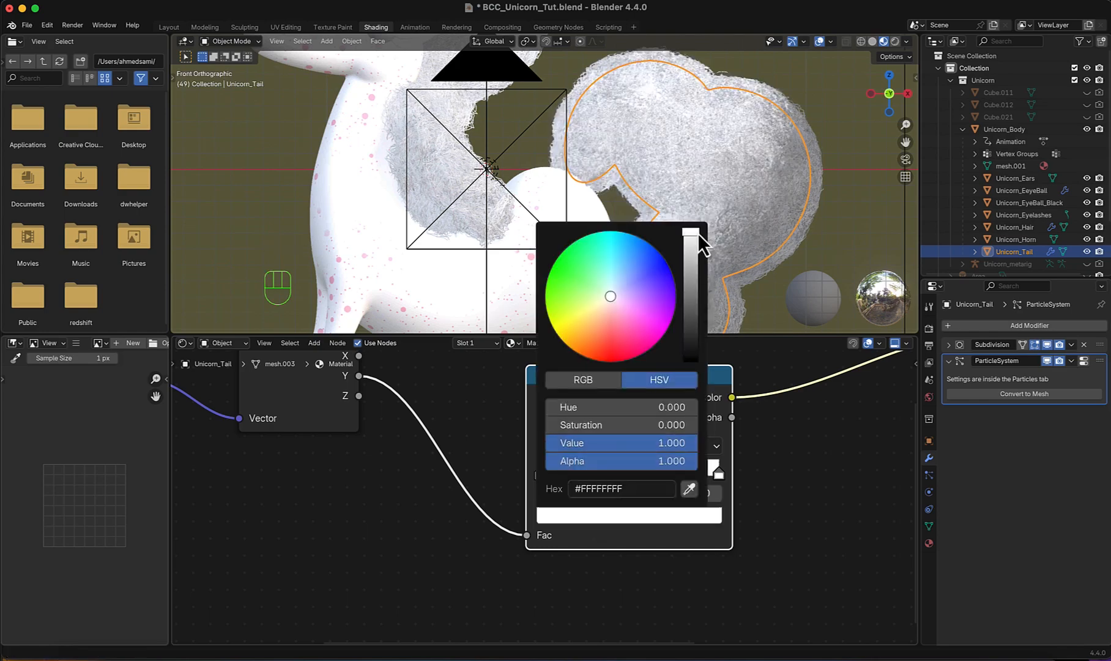
drag(615, 304, 613, 323)
- Color the Color Ramp's second stop a darker magenta
click(599, 473)
click(596, 515)
drag(691, 288, 692, 230)
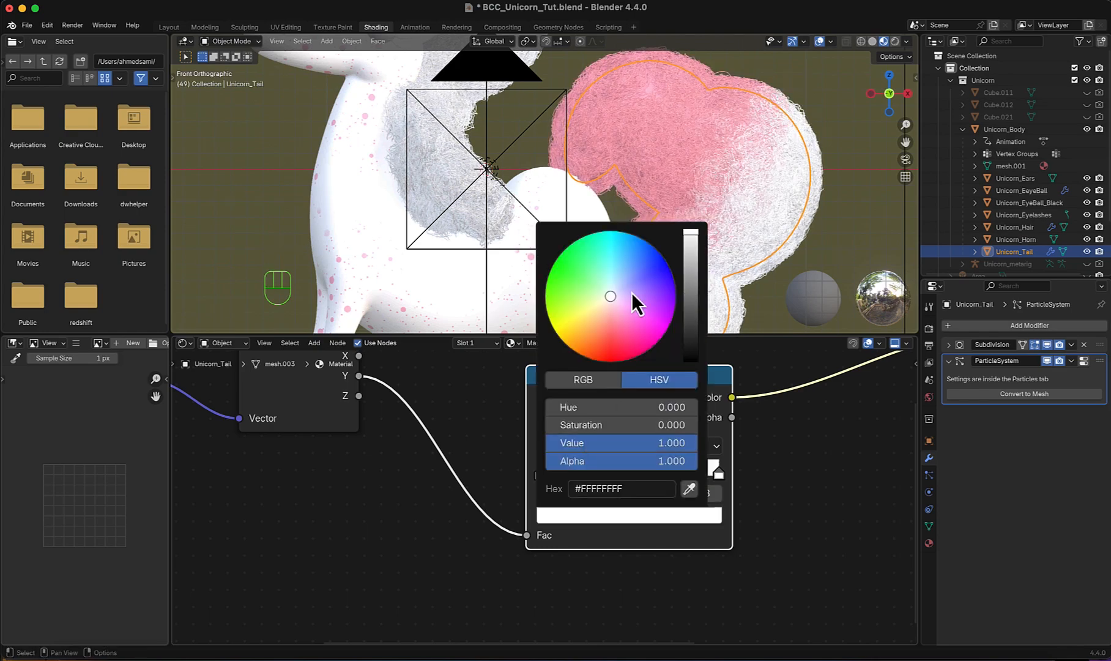
drag(631, 291, 645, 338)
drag(691, 232, 694, 272)
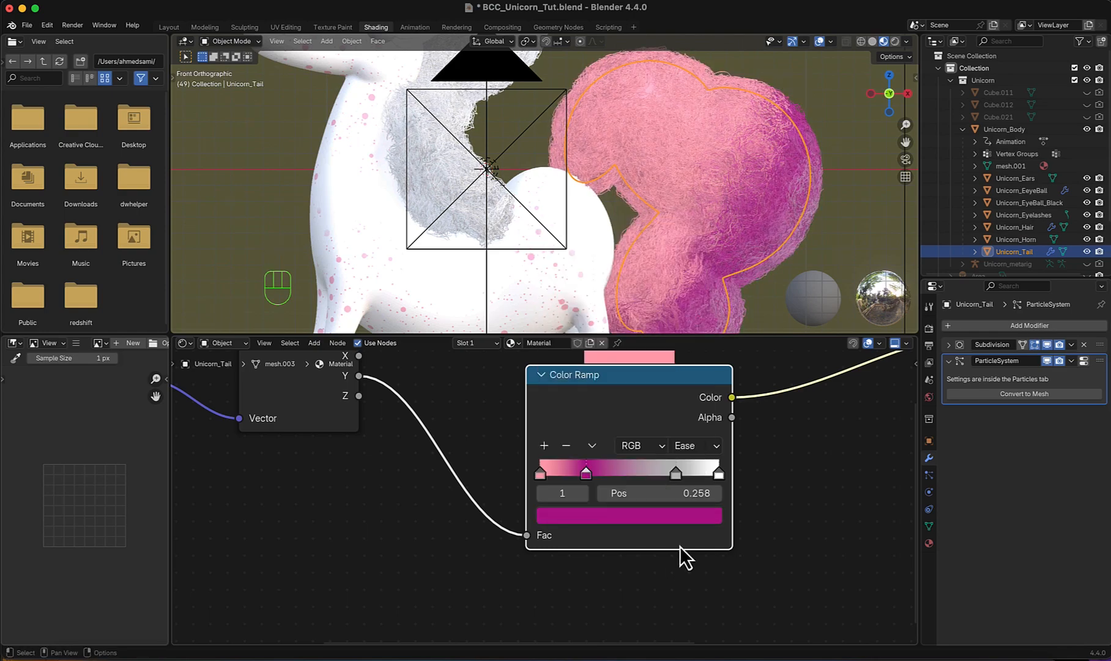
- Color the Color Ramp's third stop magenta and the last stop light pink, placing the third stop at 0.645
click(667, 515)
click(633, 330)
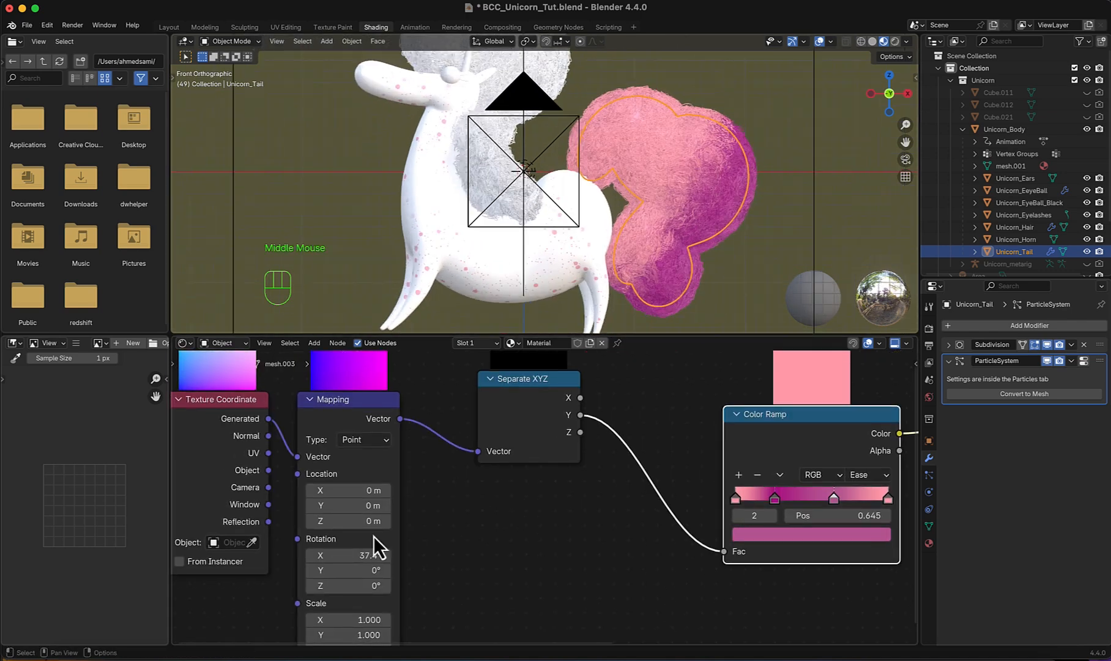
- Adjust the Mapping node's X rotation to 18.4° to change the gradient's direction across the tail
drag(367, 555, 294, 558)
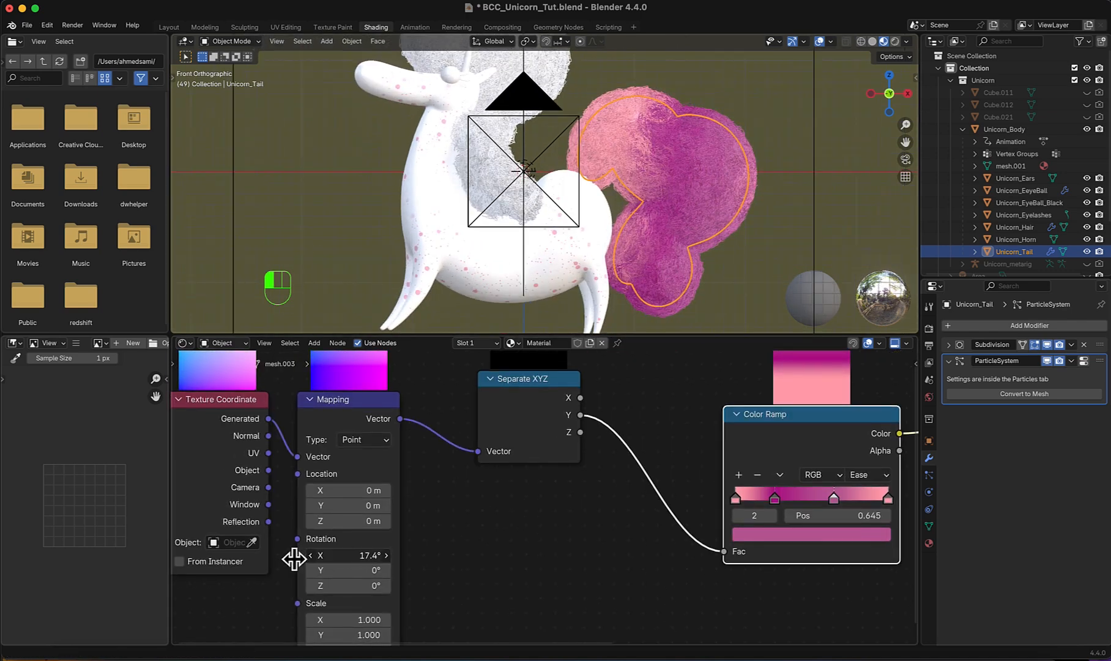
click(375, 555)
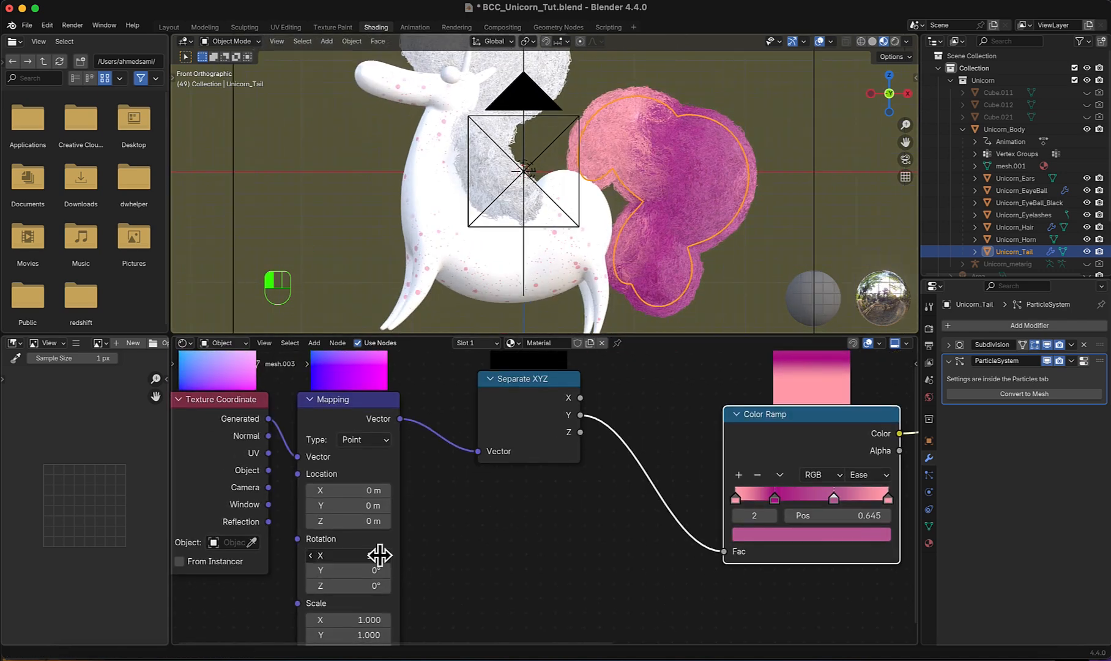
drag(379, 555, 383, 555)
scroll(752, 190, up, 2)
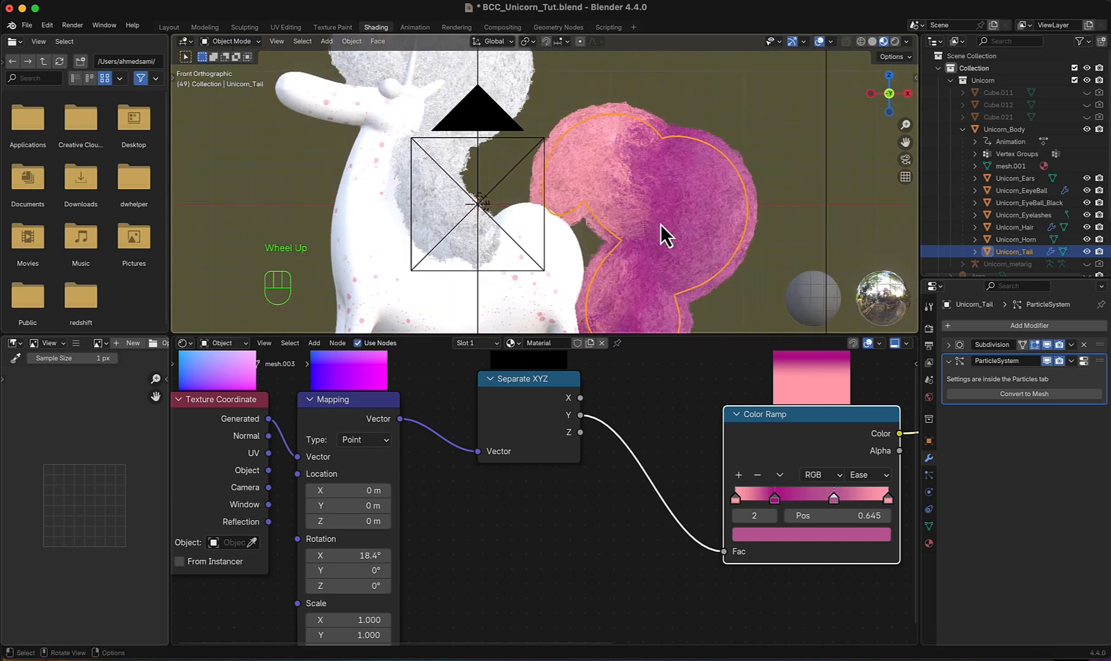
scroll(661, 224, up, 1)
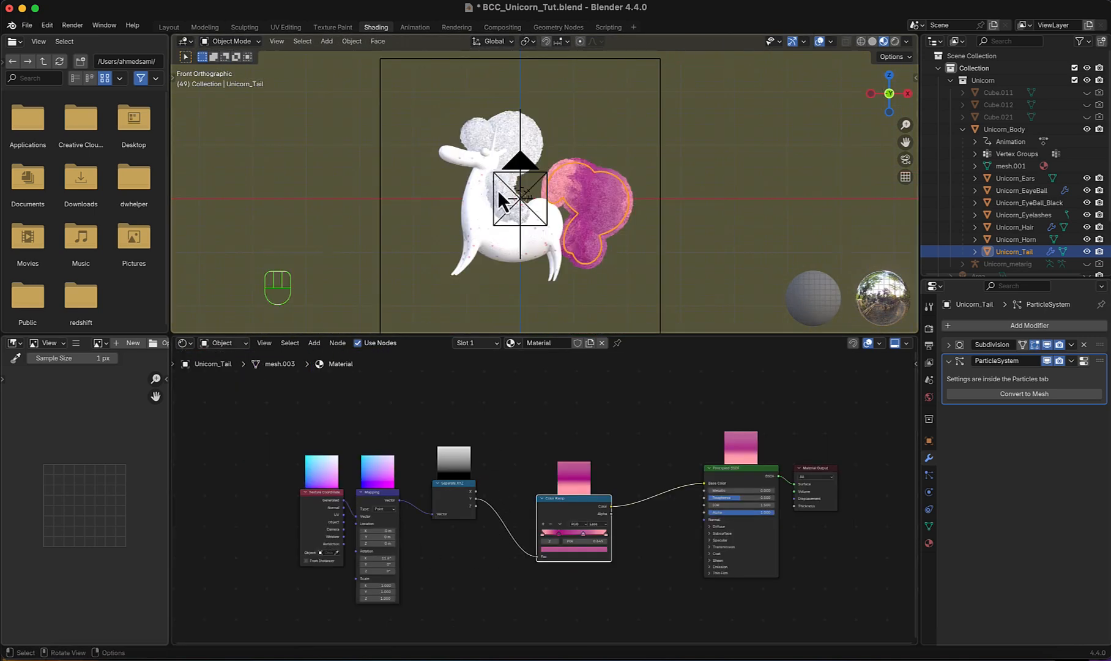
- Select the unicorn's body and copy the speckle-pattern nodes from its material, from the texture coordinates through the Mix node
scroll(501, 246, down, 2)
click(501, 246)
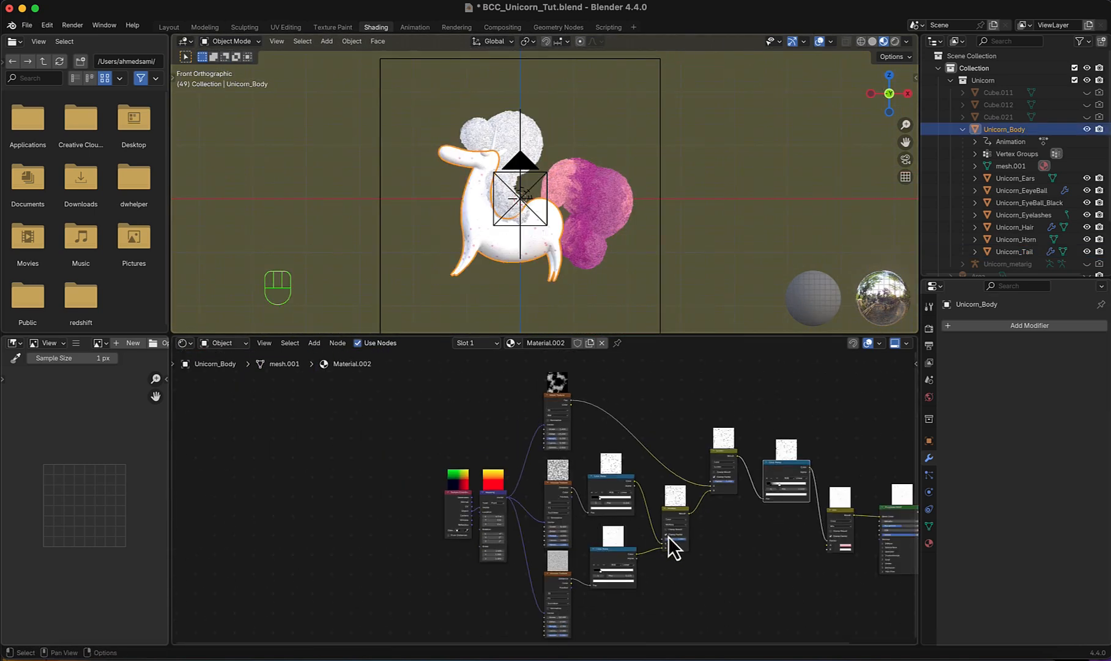
middle_drag(668, 535, 560, 497)
scroll(561, 497, down, 1)
drag(729, 589, 349, 449)
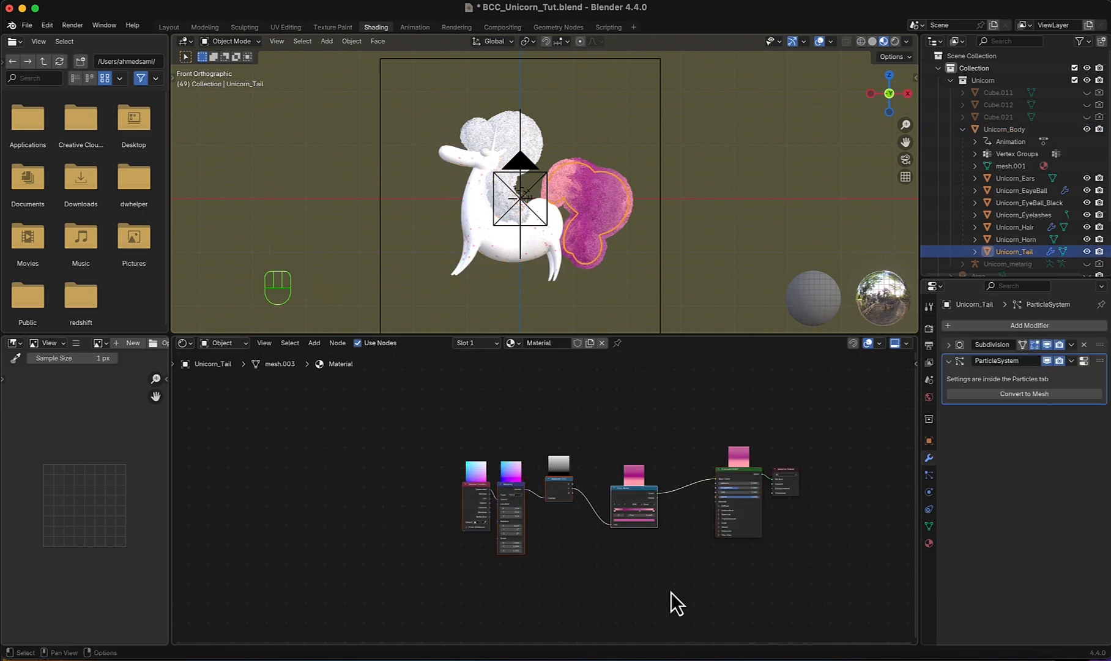
- Move the tail material's gradient nodes down and paste the copied speckle nodes above them, clear of the Principled BSDF
key(g)
click(612, 588)
scroll(660, 489, down, 3)
middle_drag(676, 471, 687, 553)
key(super+v)
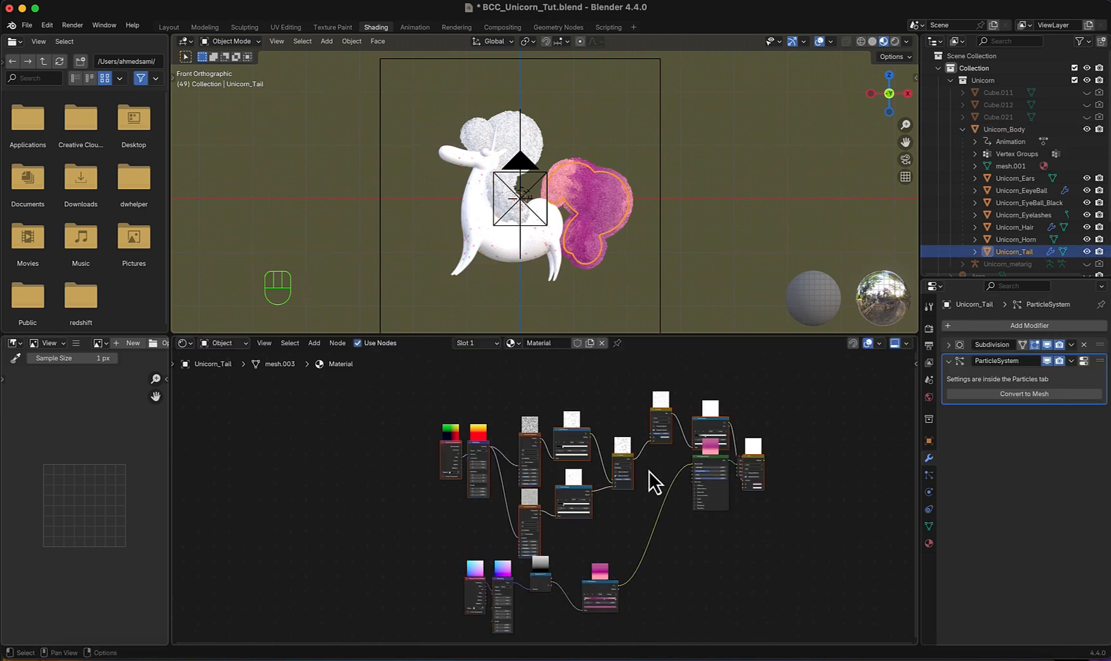
scroll(531, 459, up, 1)
middle_drag(649, 470, 536, 514)
scroll(531, 458, up, 2)
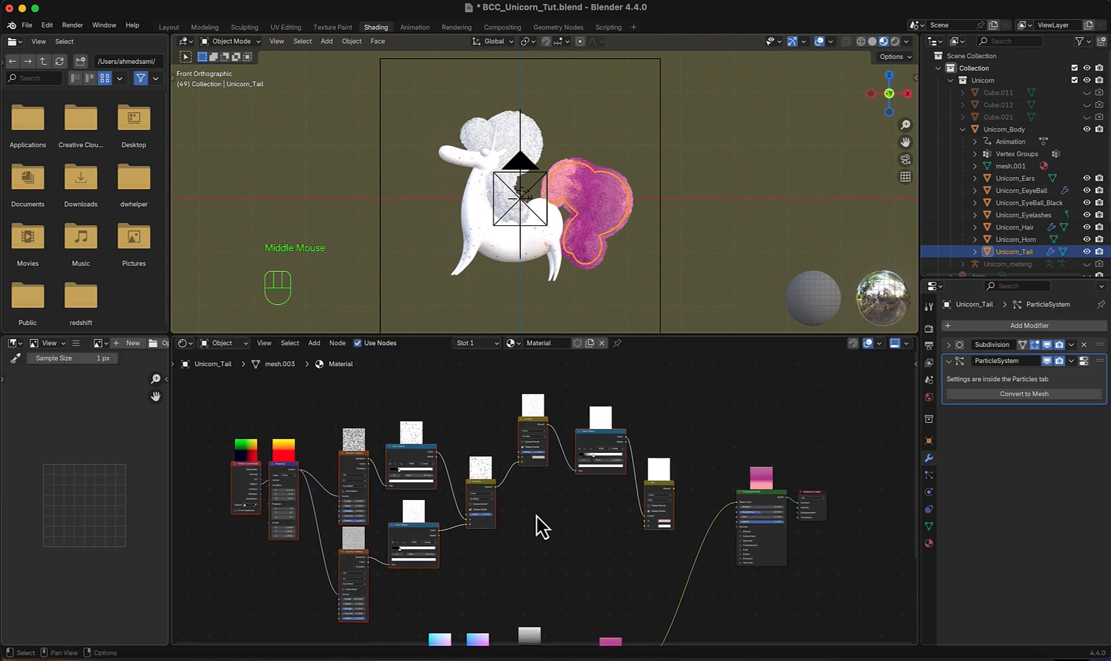
- Delete the second mixing node after Multiply and connect Multiply's Result directly to the following Color Ramp's Fac
click(543, 424)
key(x)
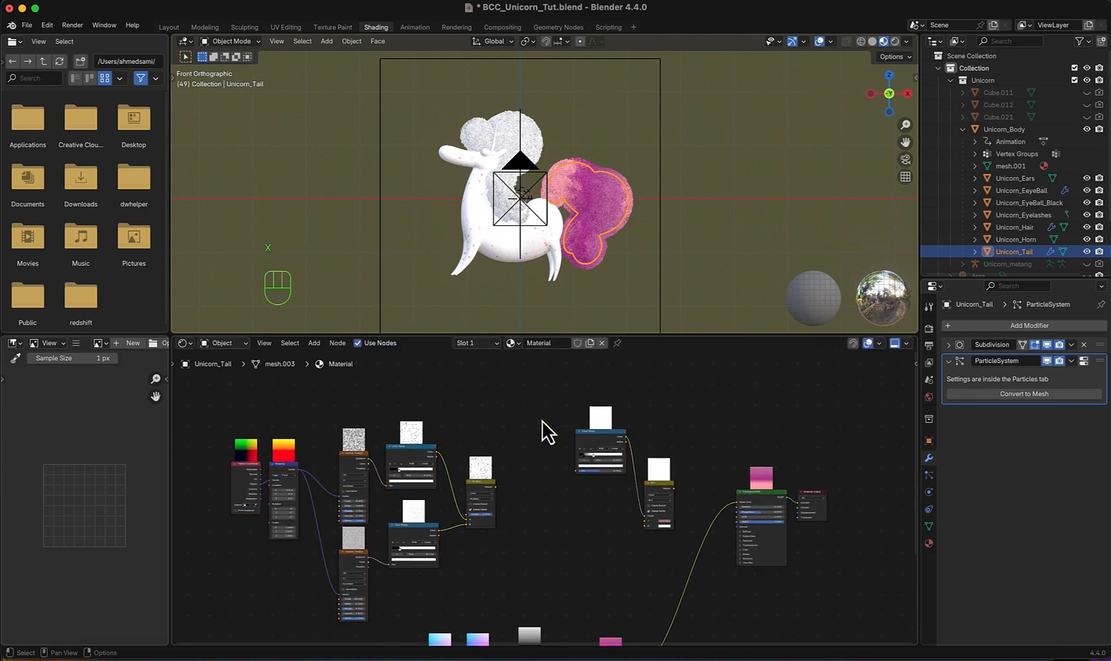
drag(497, 489, 577, 471)
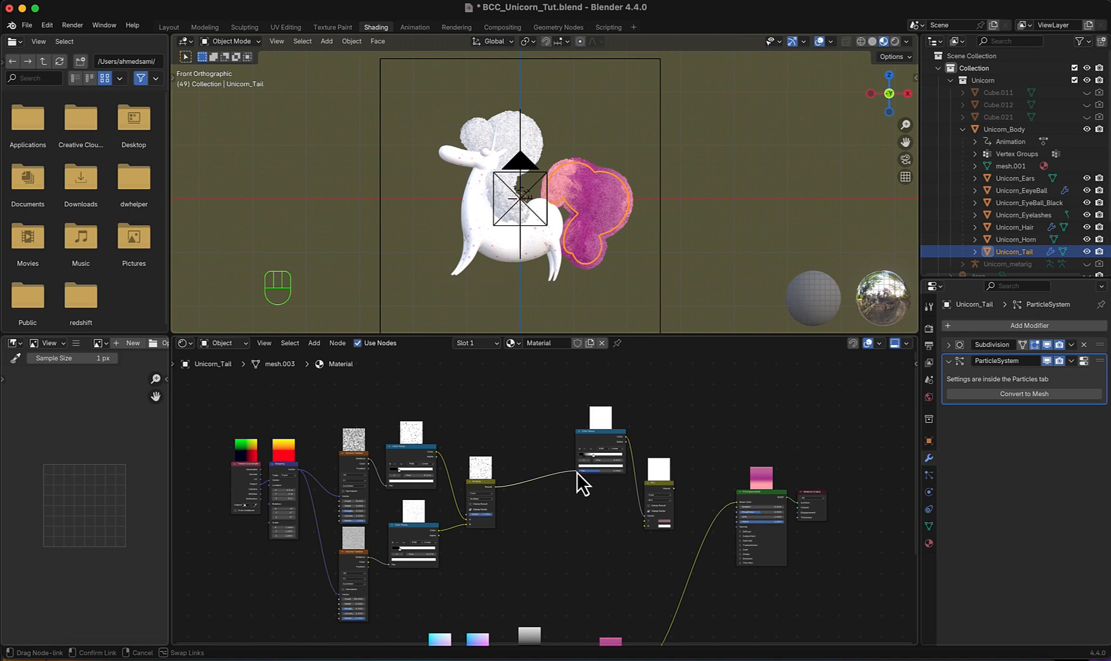
- Connect the pink-to-magenta Color Ramp's Color output to the Mix node's B input
scroll(742, 428, down, 3)
drag(744, 428, 652, 441)
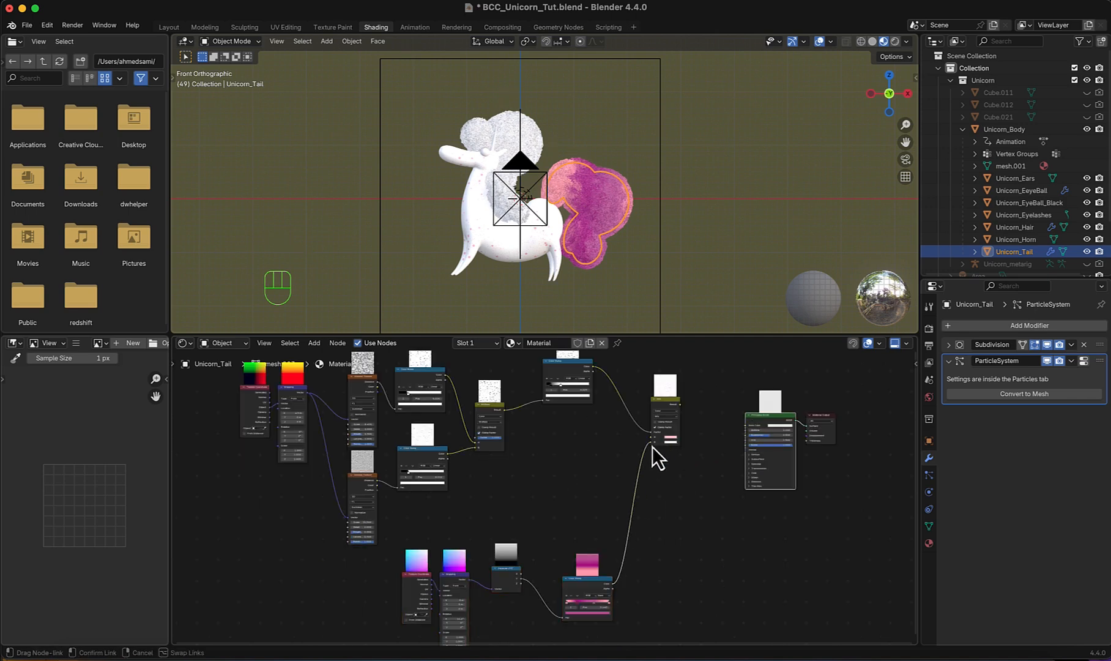
scroll(673, 463, up, 2)
middle_drag(674, 464, 615, 470)
scroll(597, 541, up, 3)
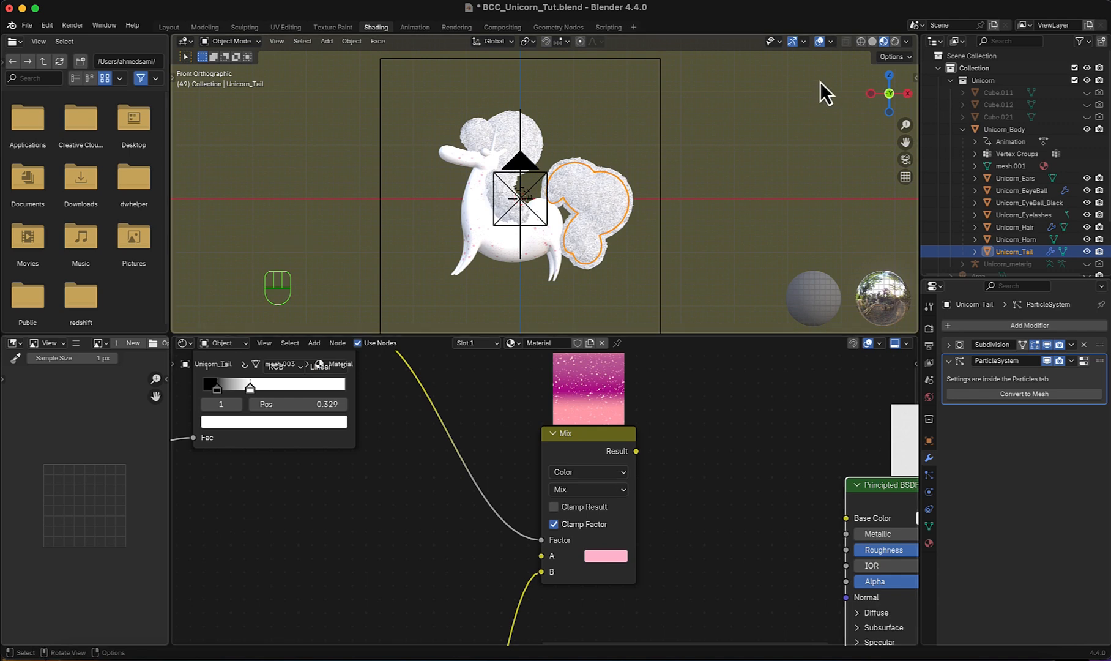
- Connect the Mix node's Result to the Principled BSDF's Base Color
scroll(636, 200, up, 4)
scroll(647, 228, up, 1)
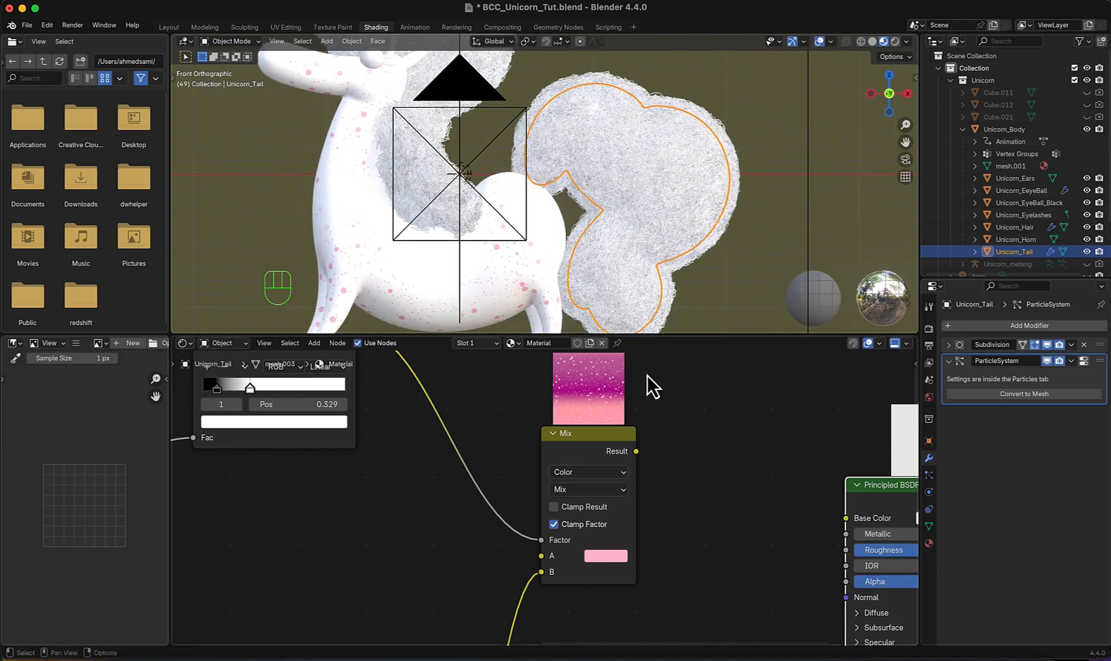
scroll(650, 458, down, 2)
middle_drag(650, 459, 606, 421)
drag(562, 429, 705, 474)
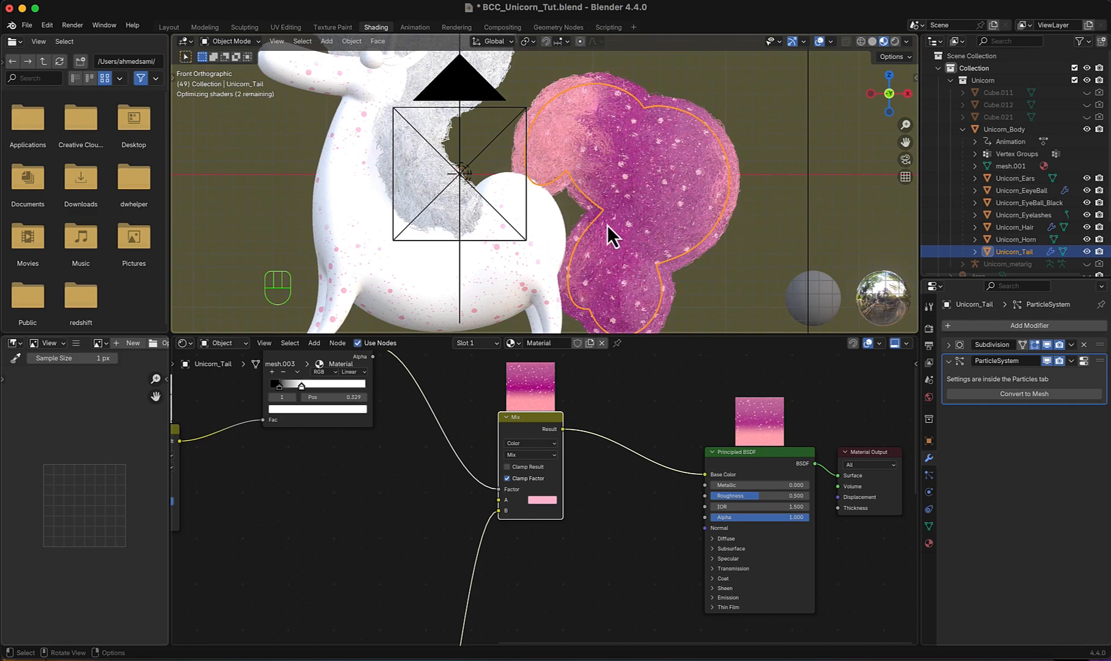
- Set the upper Voronoi Texture's Scale to 3.600 to enlarge the tail's speckles
scroll(608, 228, down, 1)
key(Home)
scroll(499, 548, up, 4)
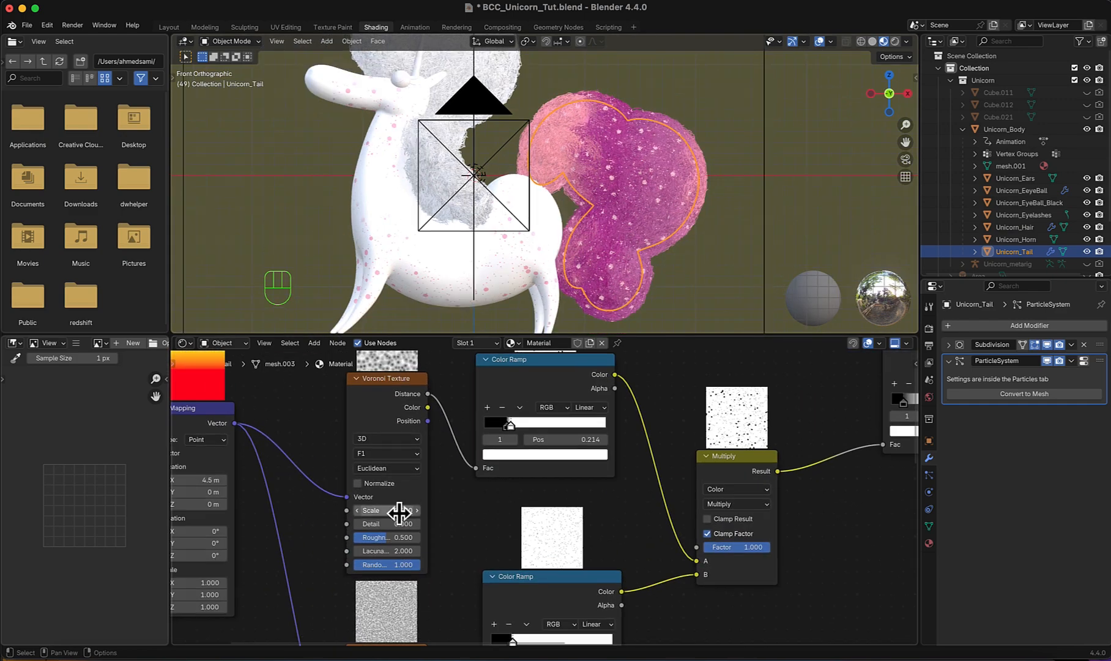
drag(401, 512, 369, 512)
scroll(664, 513, down, 1)
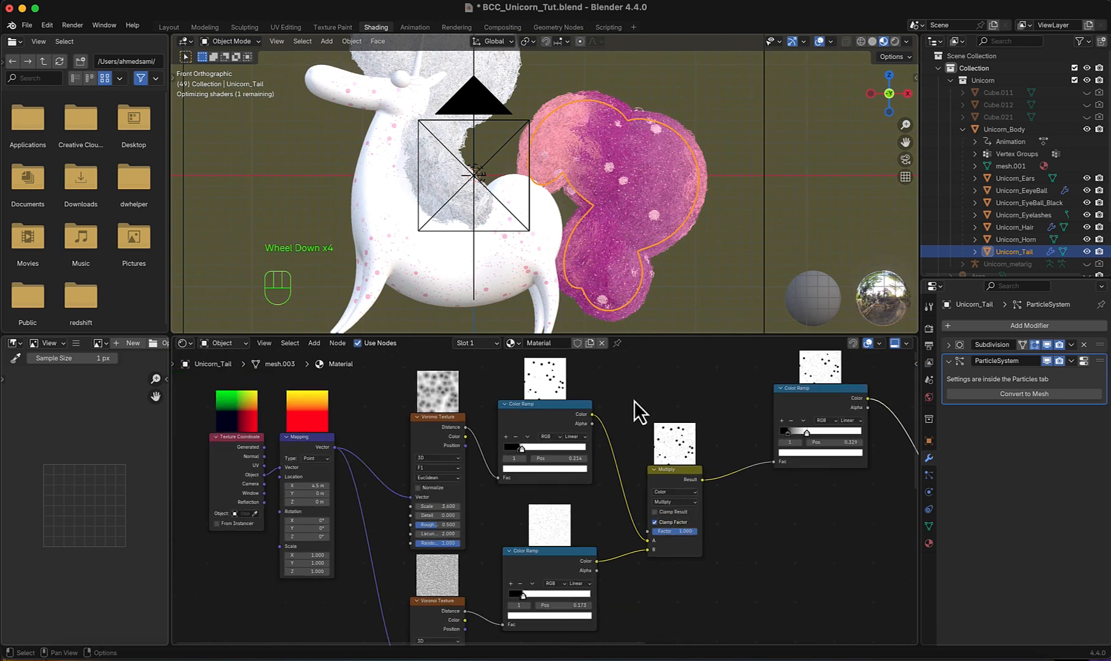
- Link the tail's material to the unicorn's mane
scroll(649, 214, down, 1)
shift+middle_drag(649, 214, 668, 251)
click(512, 148)
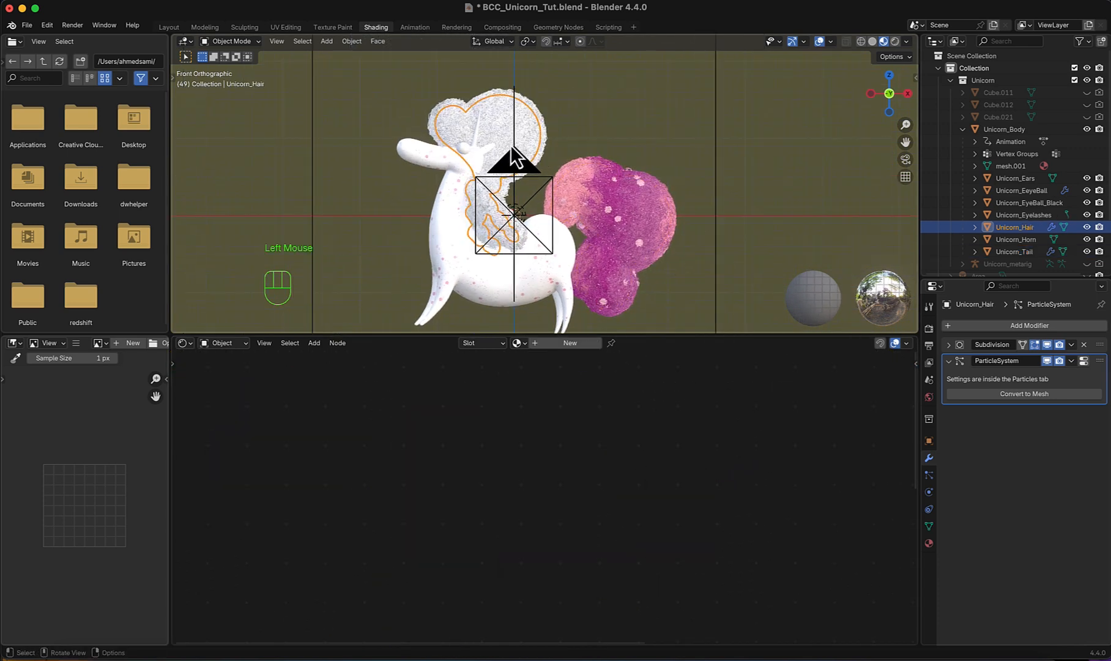
shift+click(616, 223)
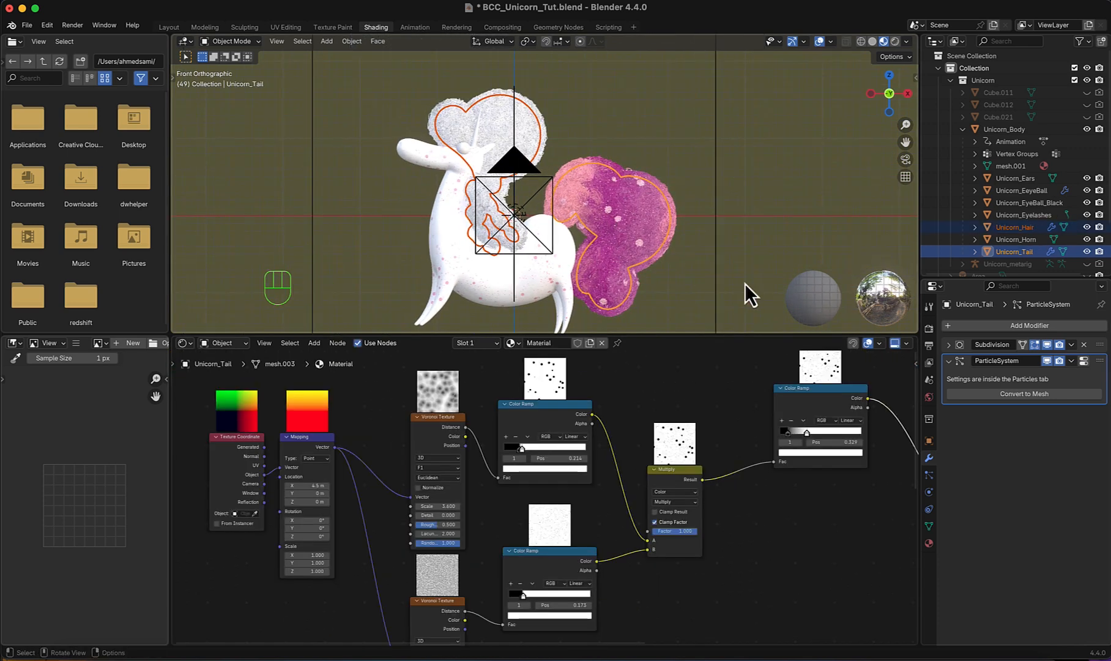
key(ctrl+l)
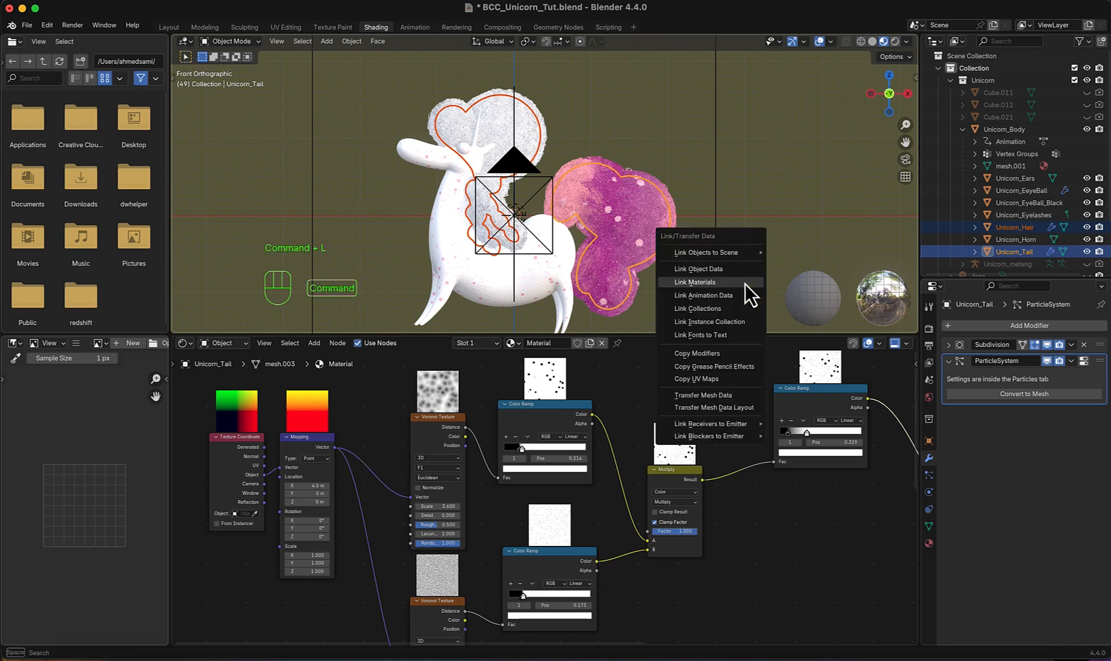
click(744, 283)
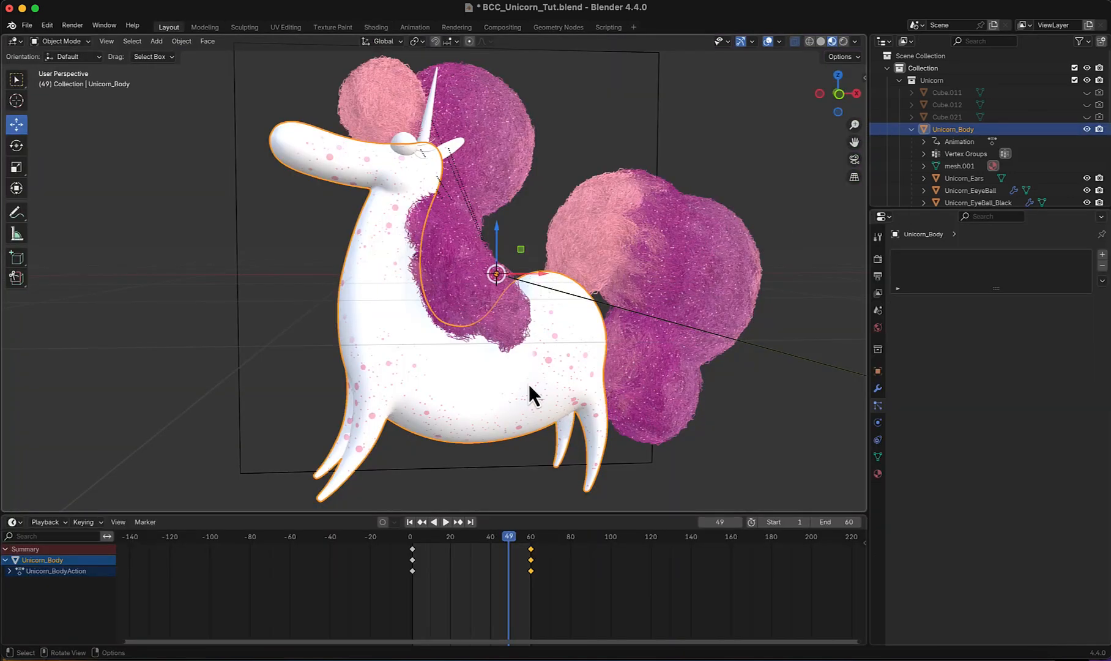
- Add a Hair particle system to the unicorn's body with the number of hairs set to 200
scroll(529, 385, up, 3)
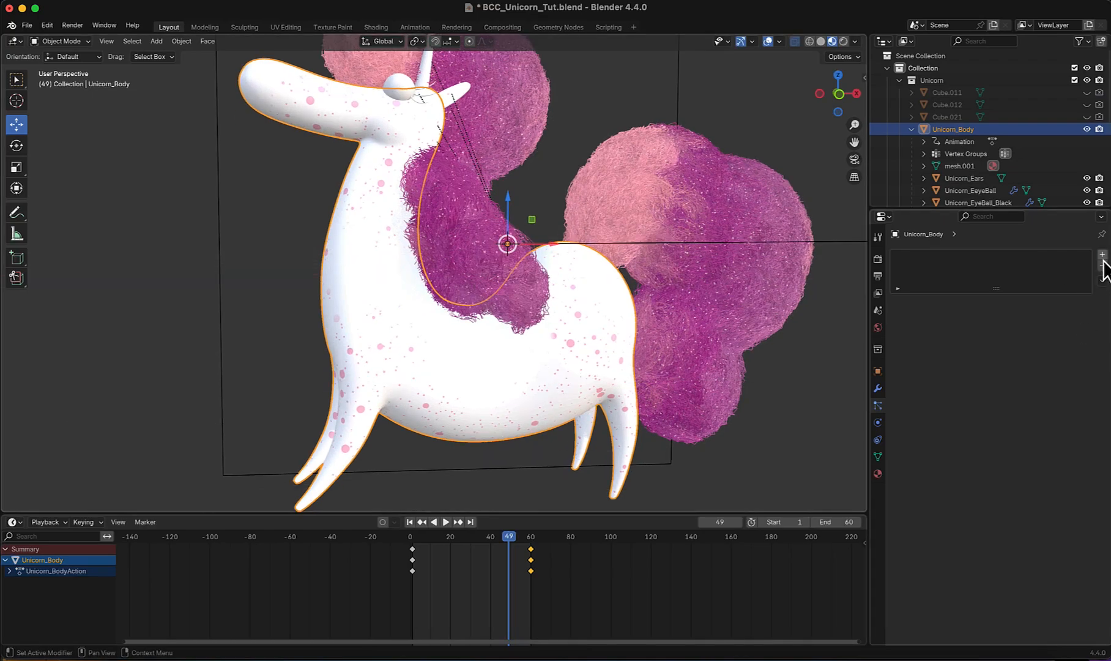
click(1103, 257)
click(1032, 317)
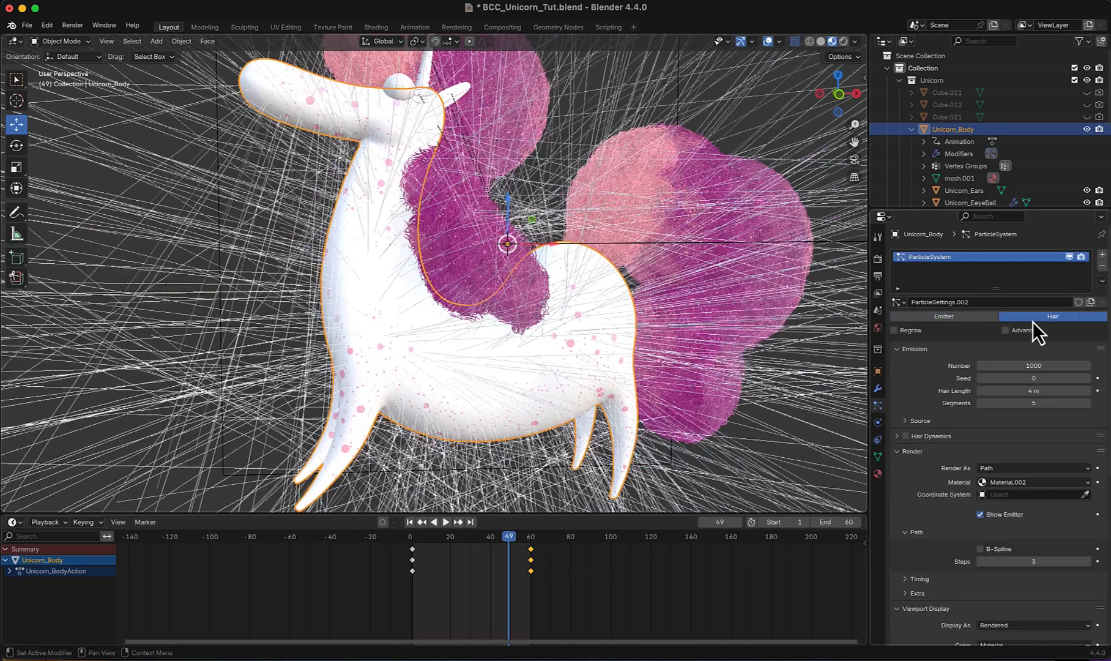
click(1032, 366)
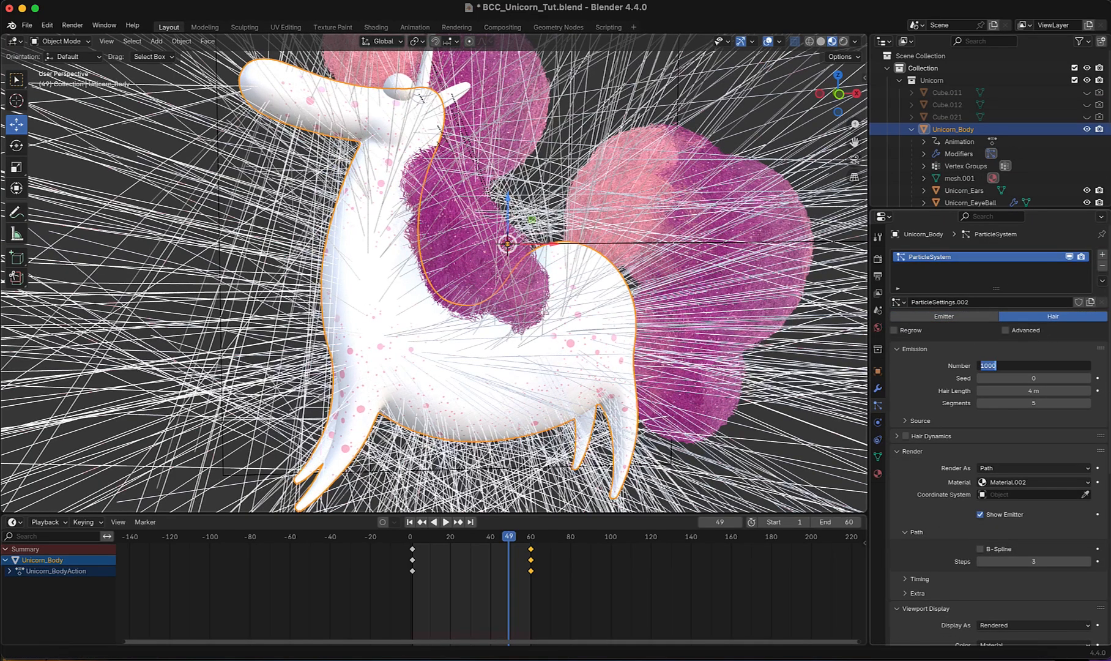
text(200)
key(Return)
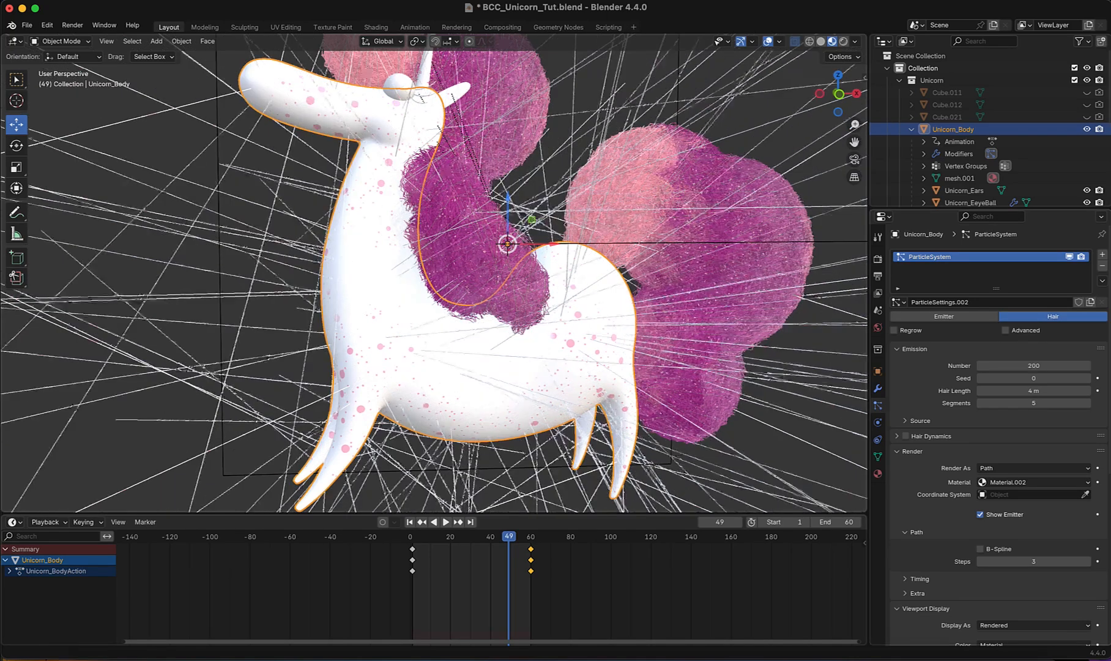
- Set the body's Hair Length to 0.4 m
click(1034, 390)
key(Return)
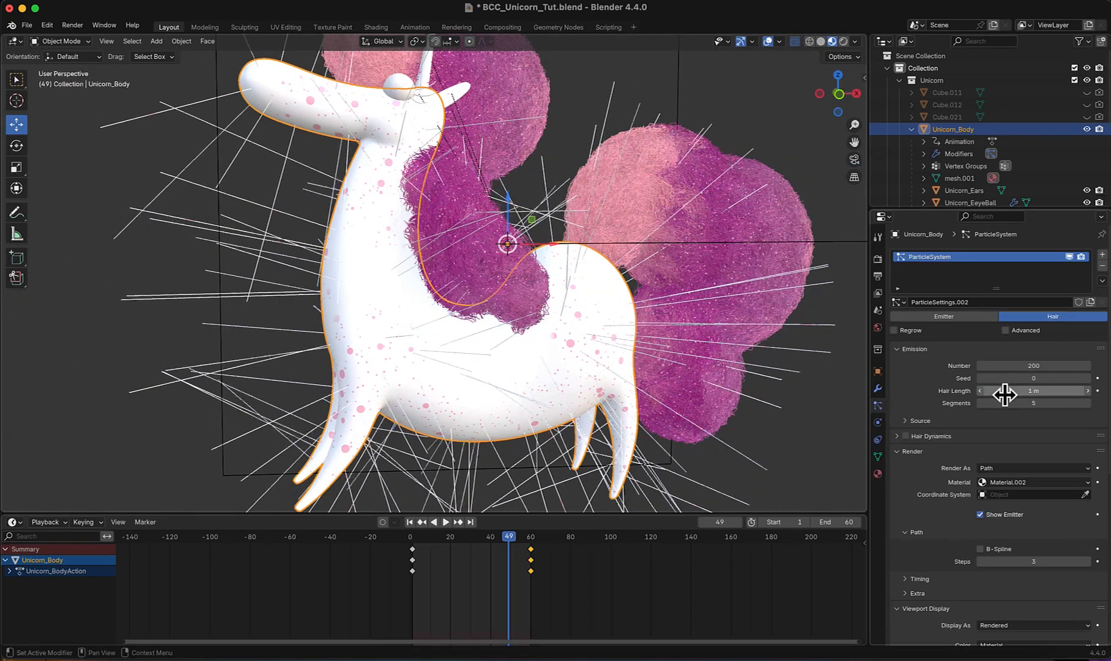
drag(1030, 392, 1011, 393)
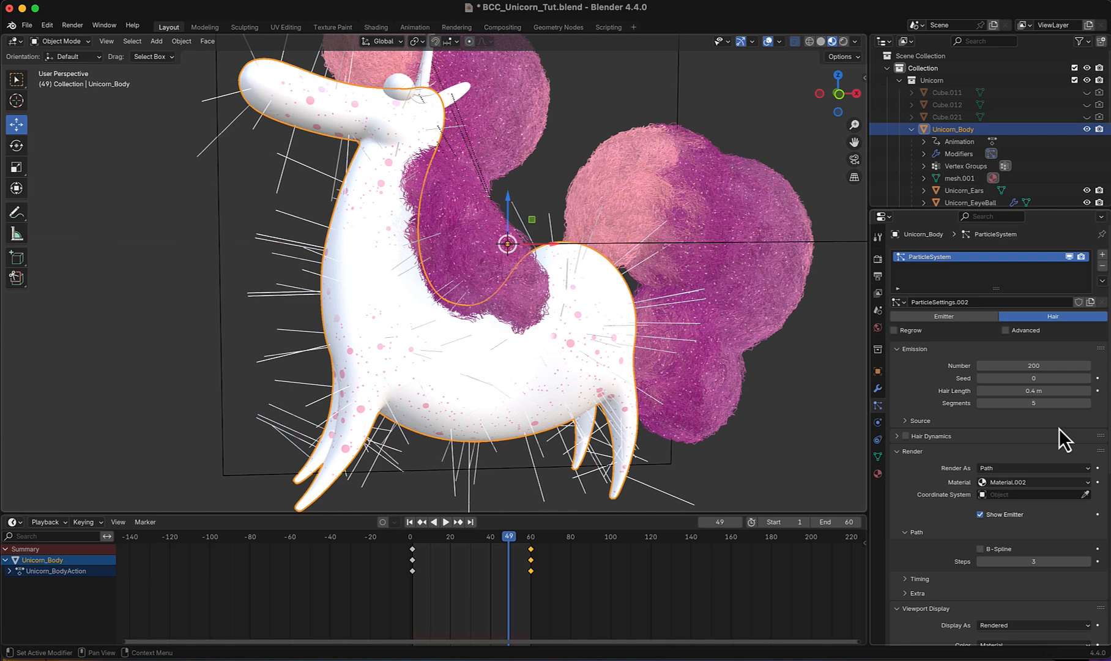
- Set both the render path Steps and the viewport Strand Steps of the body hair to 5
scroll(1059, 428, down, 4)
click(1025, 469)
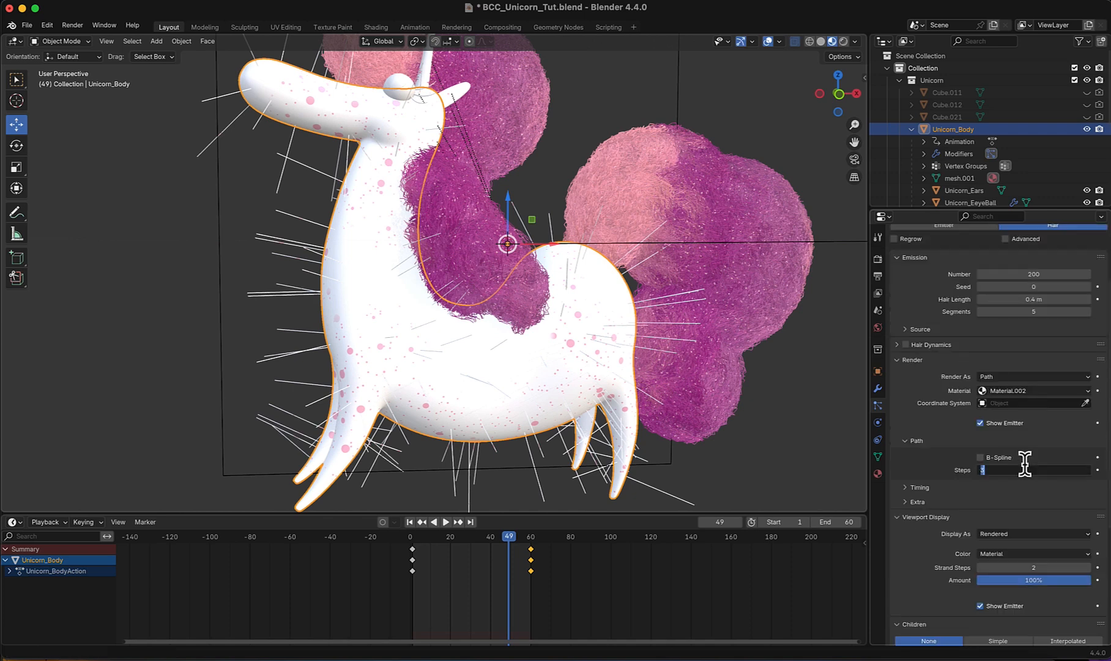
text(5)
key(Return)
scroll(954, 483, down, 3)
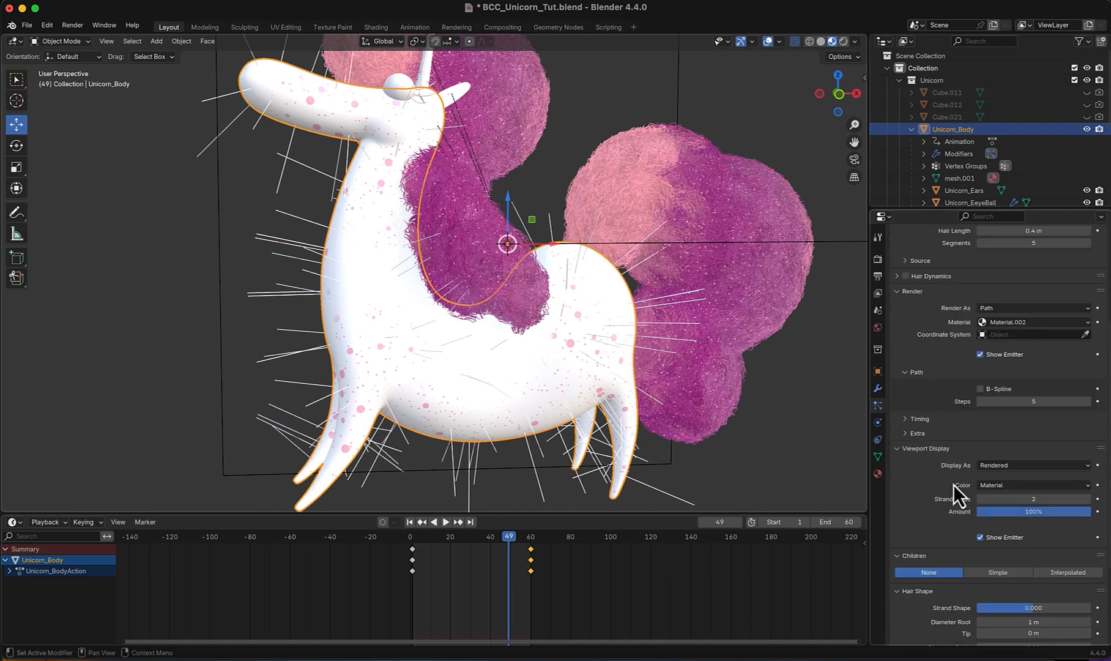
click(1027, 498)
key(Return)
scroll(925, 495, down, 2)
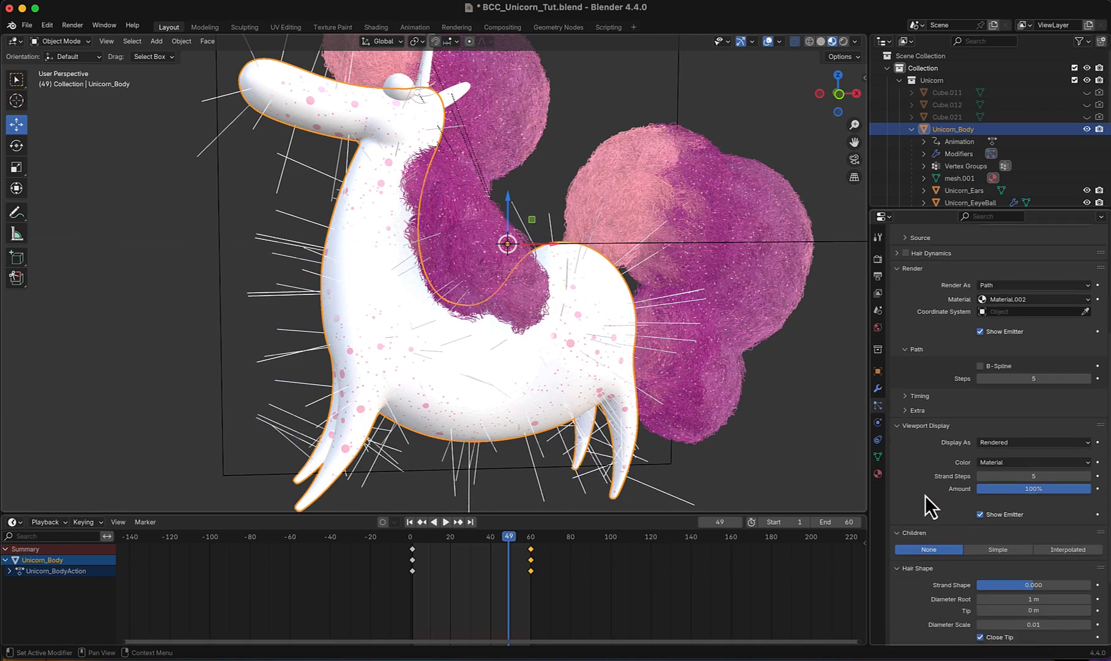
- Enable Interpolated children for the body hair with a Display Amount of 100
click(1061, 526)
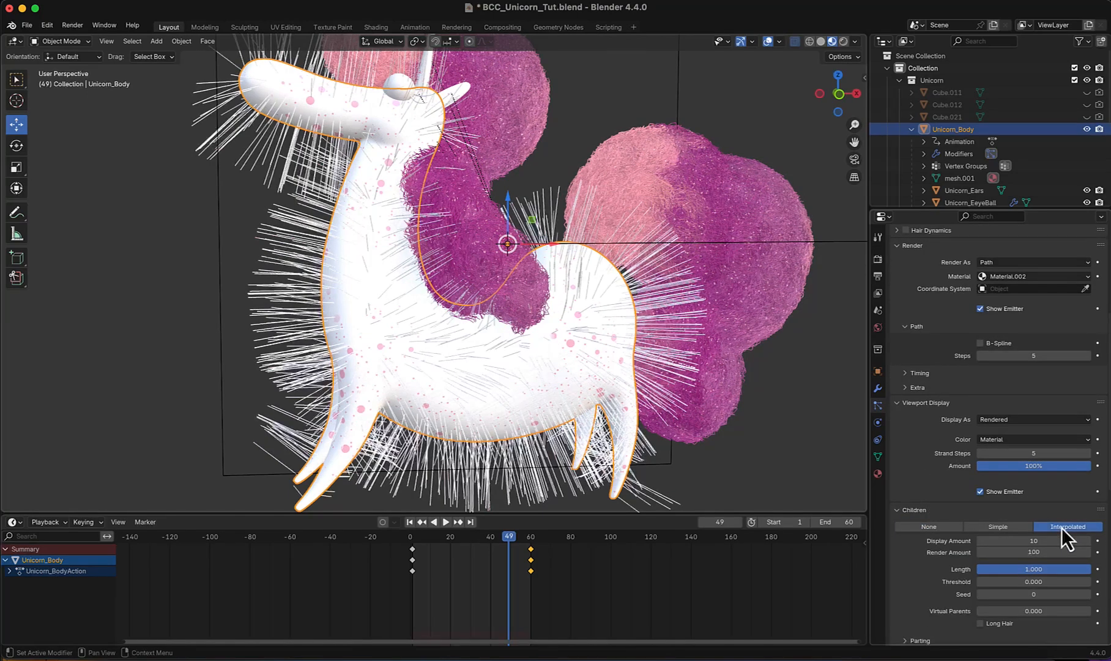
scroll(997, 477, down, 3)
drag(1029, 475, 1037, 470)
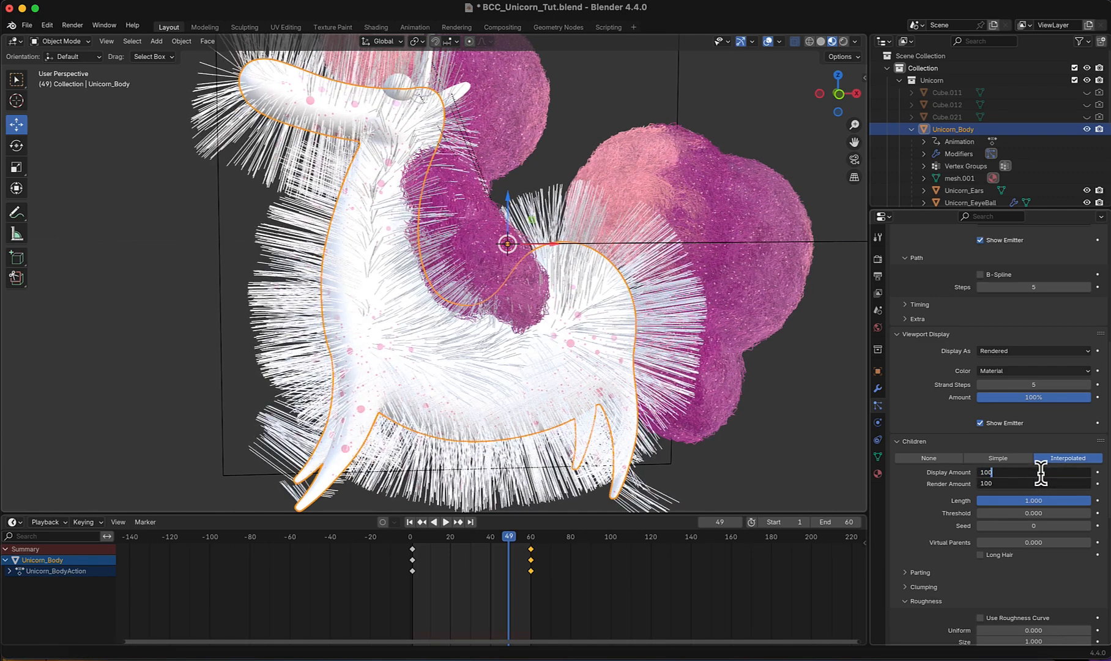
key(Return)
- Greatly reduce the Length of the interpolated children to make the body fur very short
drag(1041, 501, 1076, 490)
click(996, 503)
click(1000, 500)
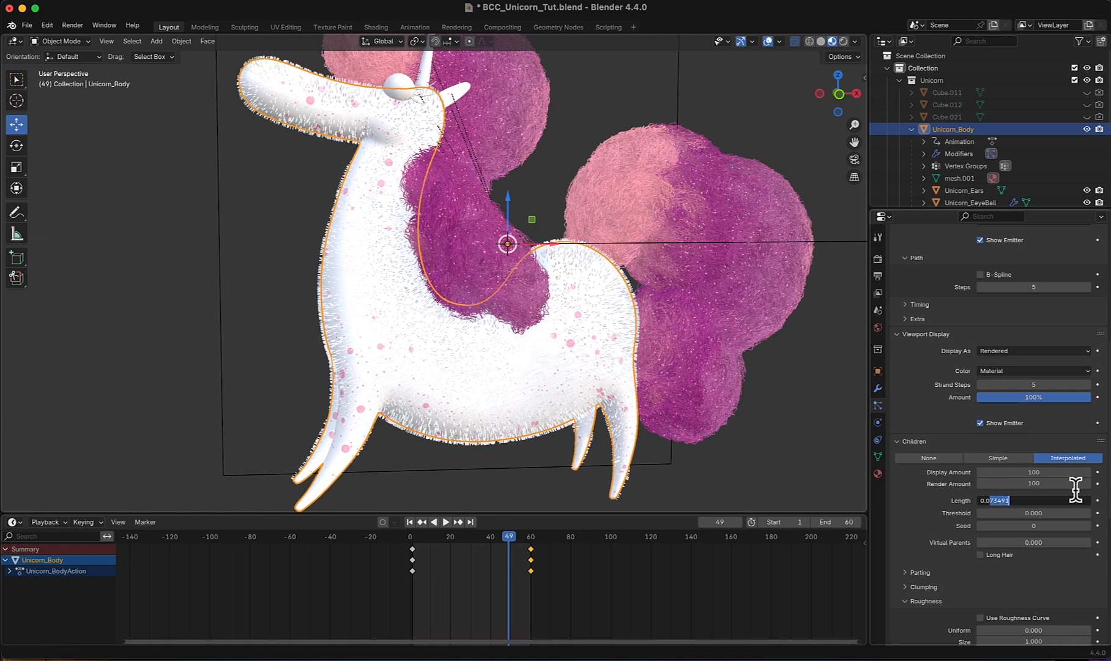
key(Return)
- Set the body's Hair Length to 1 m
scroll(1062, 468, up, 10)
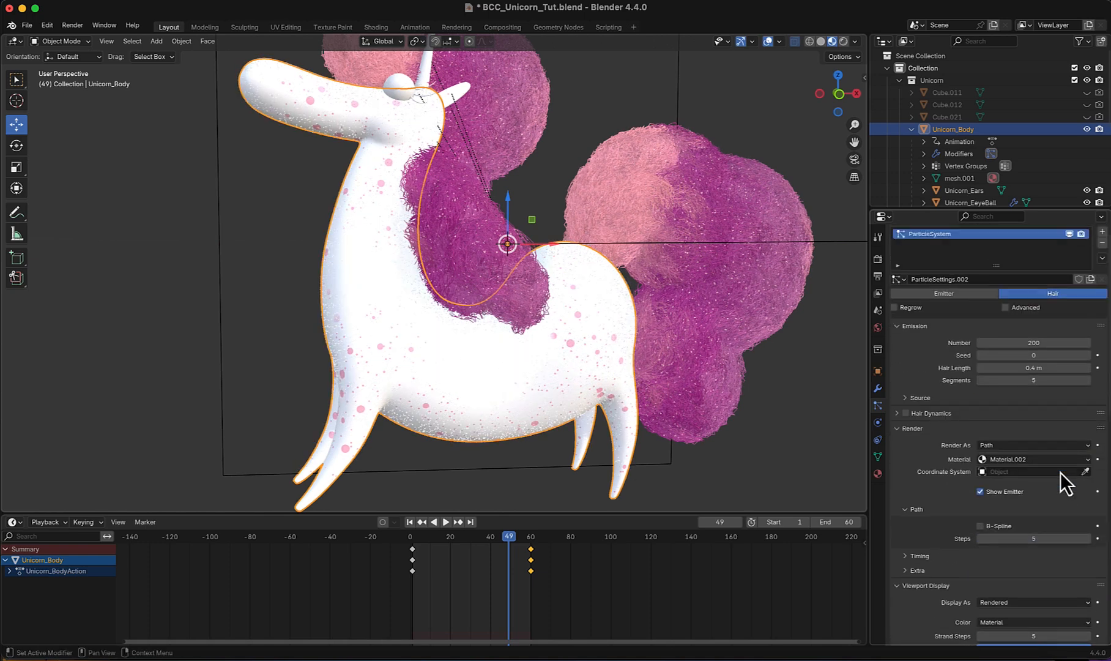
scroll(1060, 471, up, 2)
click(1037, 390)
text(1)
key(Return)
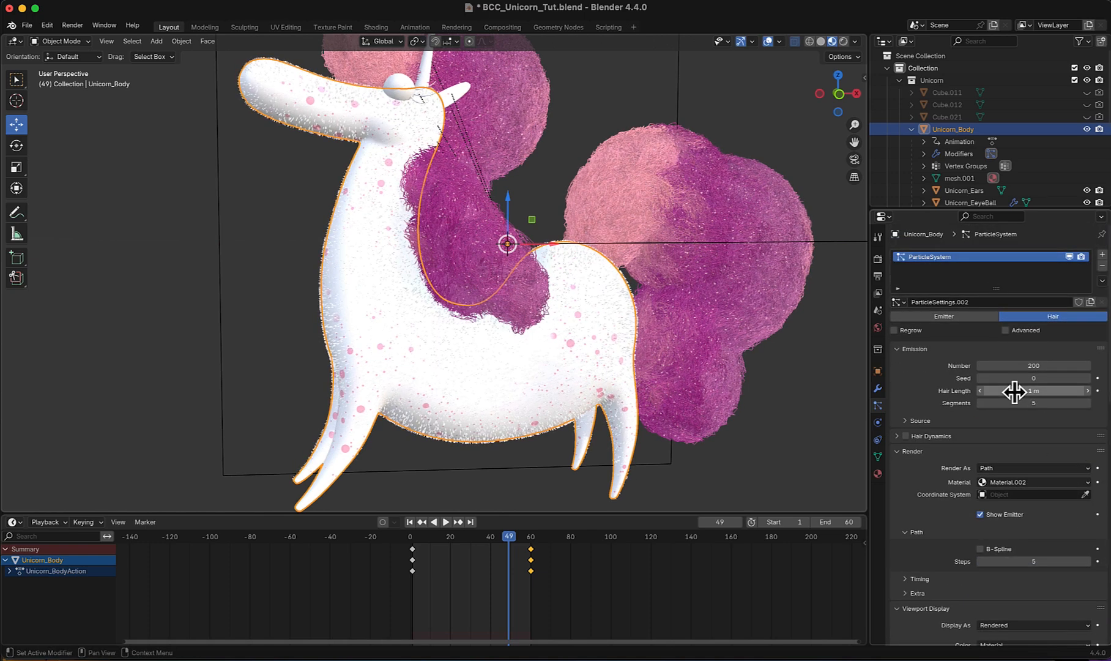
- Set the Hair Length of the body's particle system to 1.3 m
click(1014, 392)
click(994, 391)
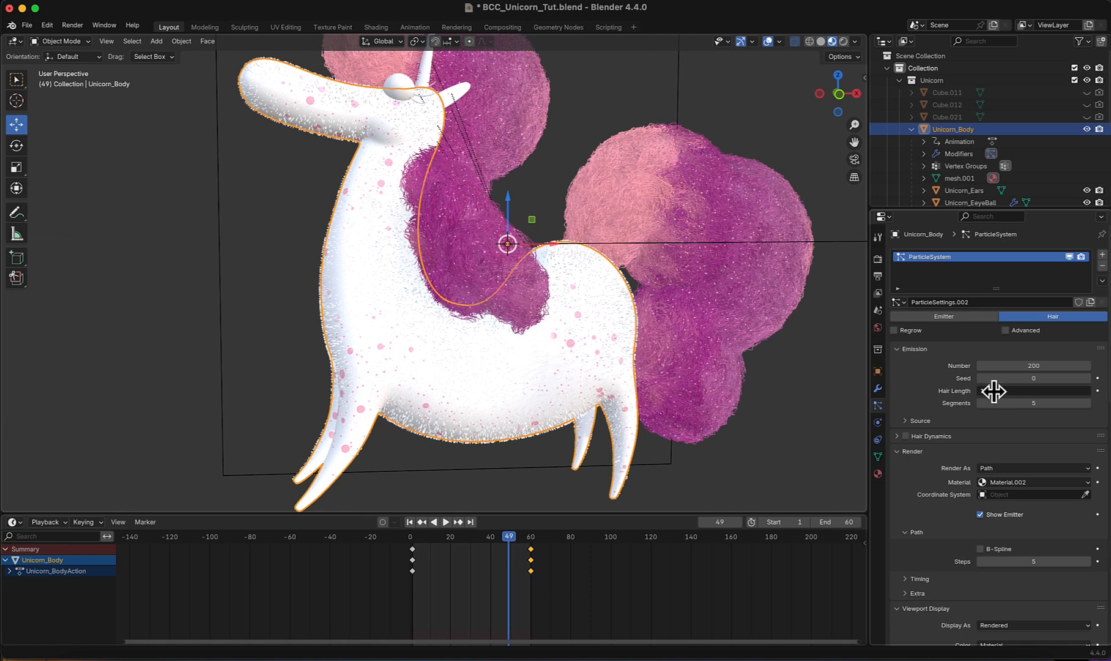
key(Return)
- Set the Random roughness of the body hair's children to 0.4 after trying 0.5
scroll(902, 462, down, 10)
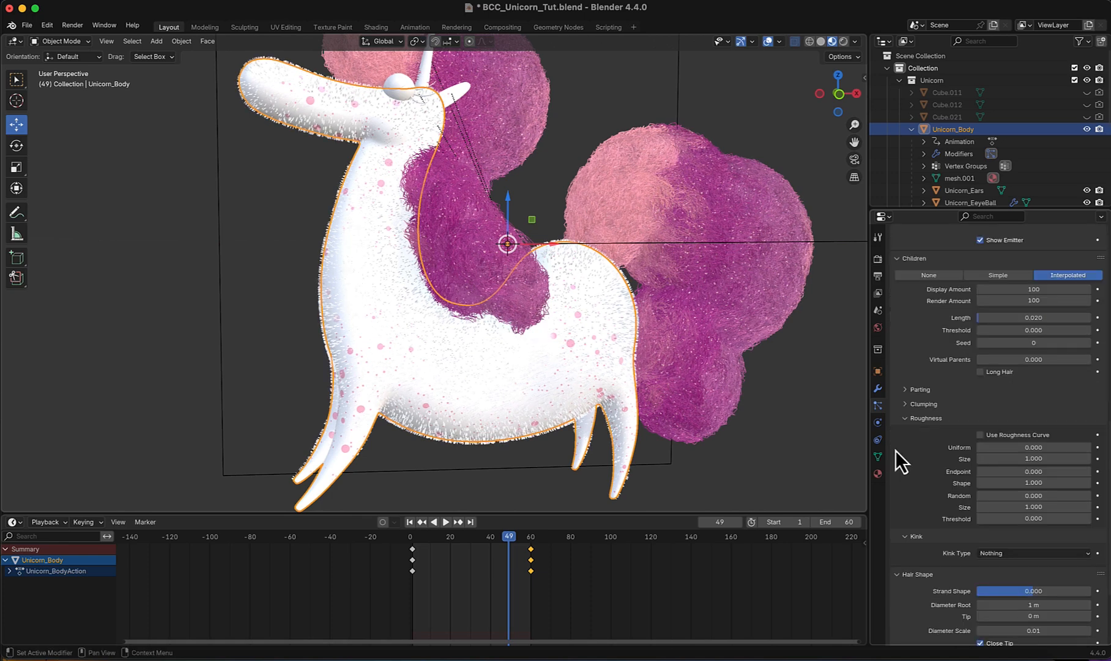
click(1037, 495)
text(0.52)
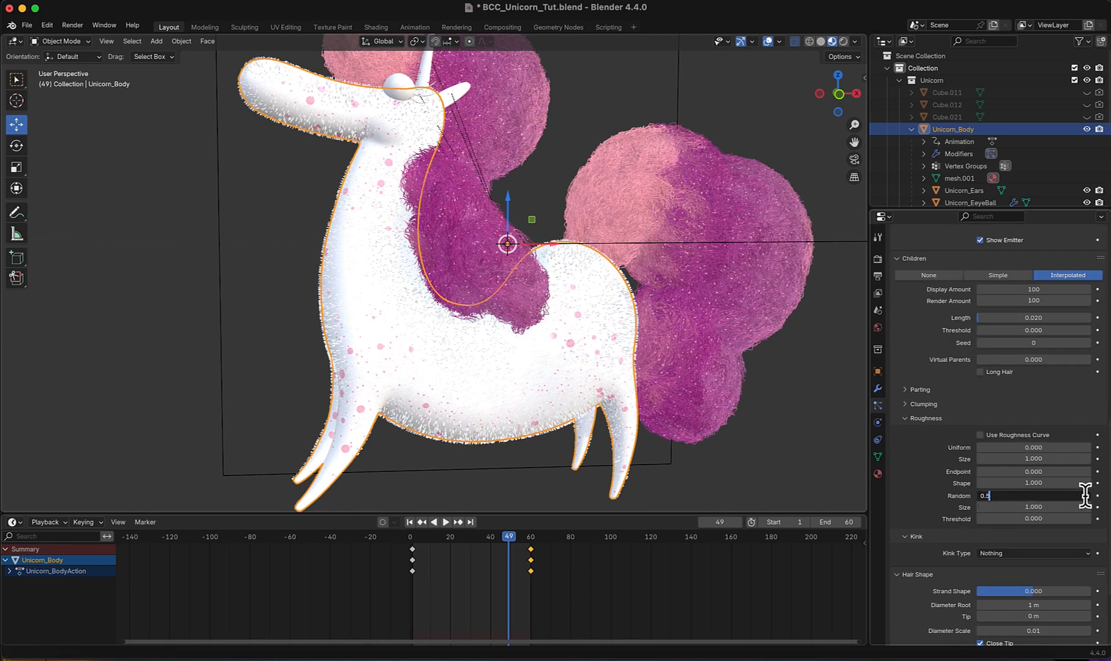
key(Return)
click(1062, 499)
text(0.4)
key(Return)
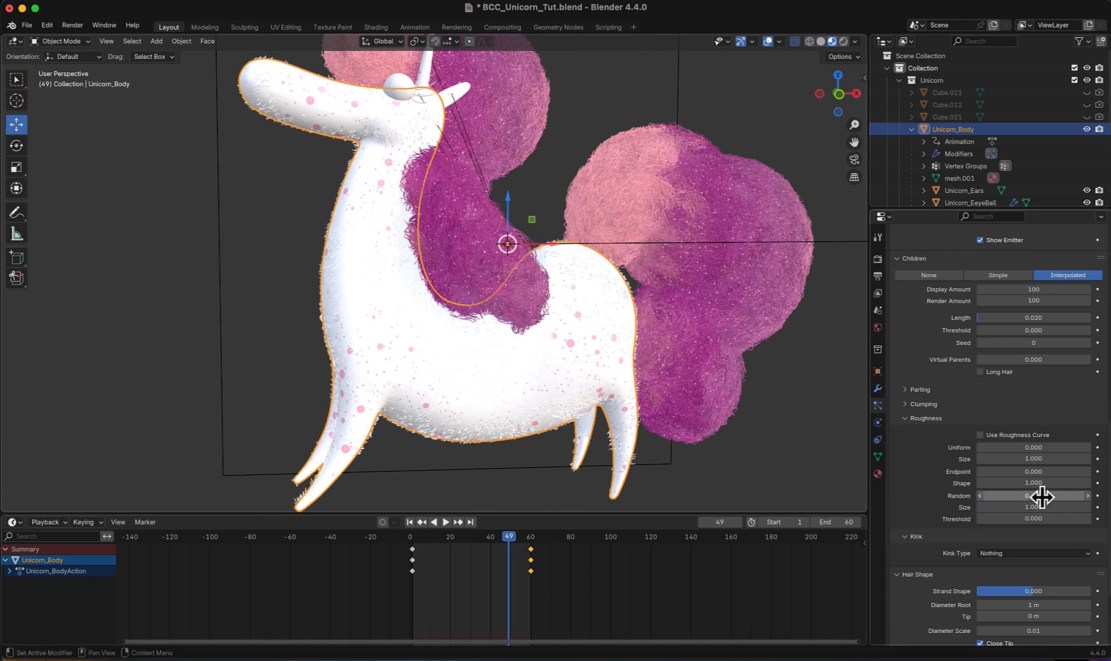
- Set the Diameter Root of the body hair to 0.2 m in its hair shape settings
scroll(1034, 502, down, 3)
click(979, 536)
text(0.2)
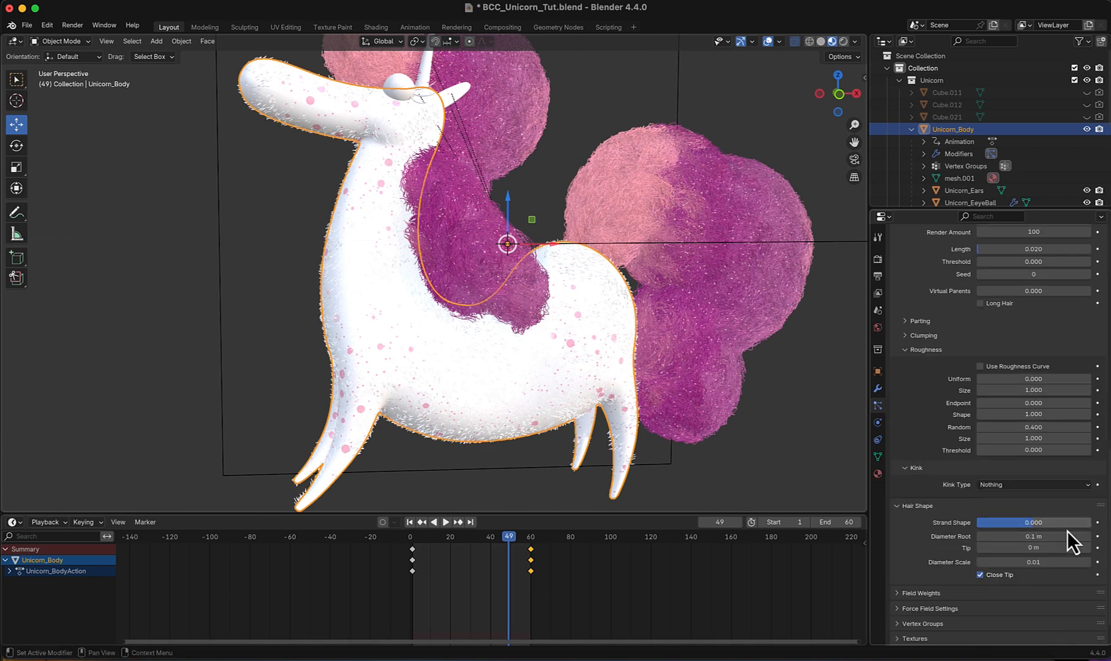
key(Return)
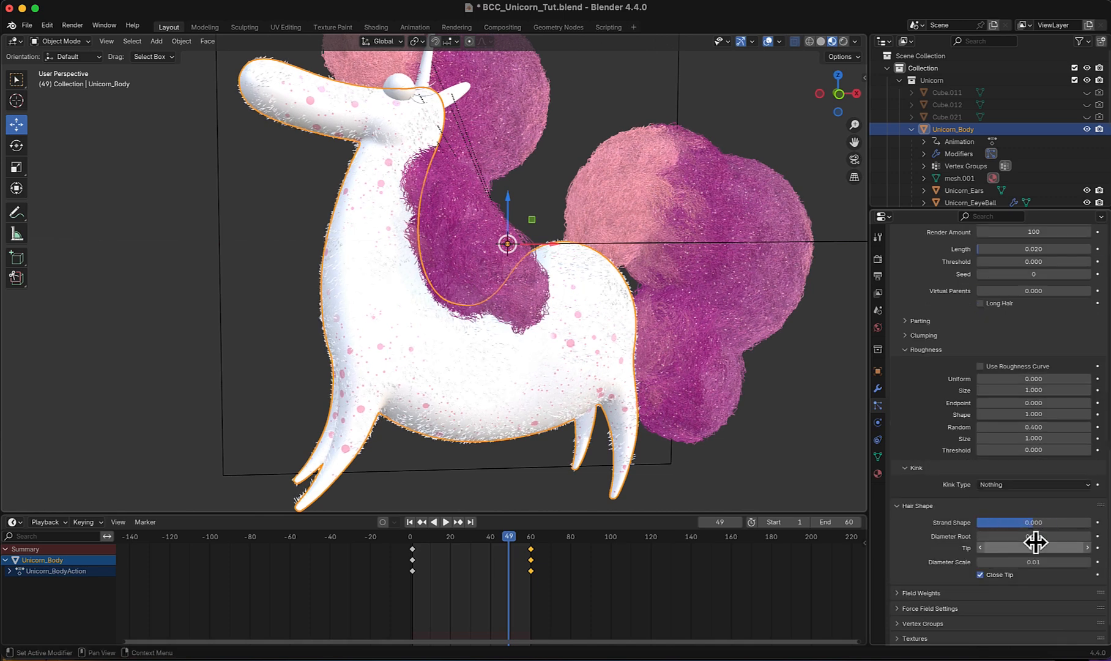
- Switch the viewport to Rendered shading to preview the body fur
click(844, 41)
scroll(1004, 459, up, 15)
scroll(898, 452, down, 1)
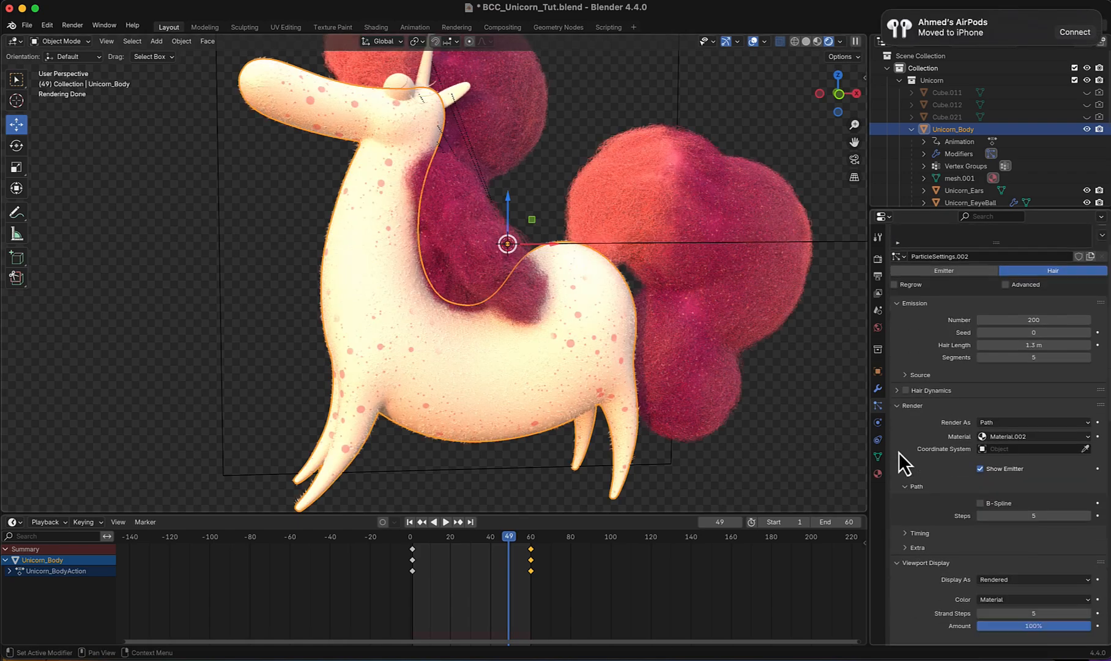
- Add a second material slot to Unicorn_Body and create a new material in it
click(879, 472)
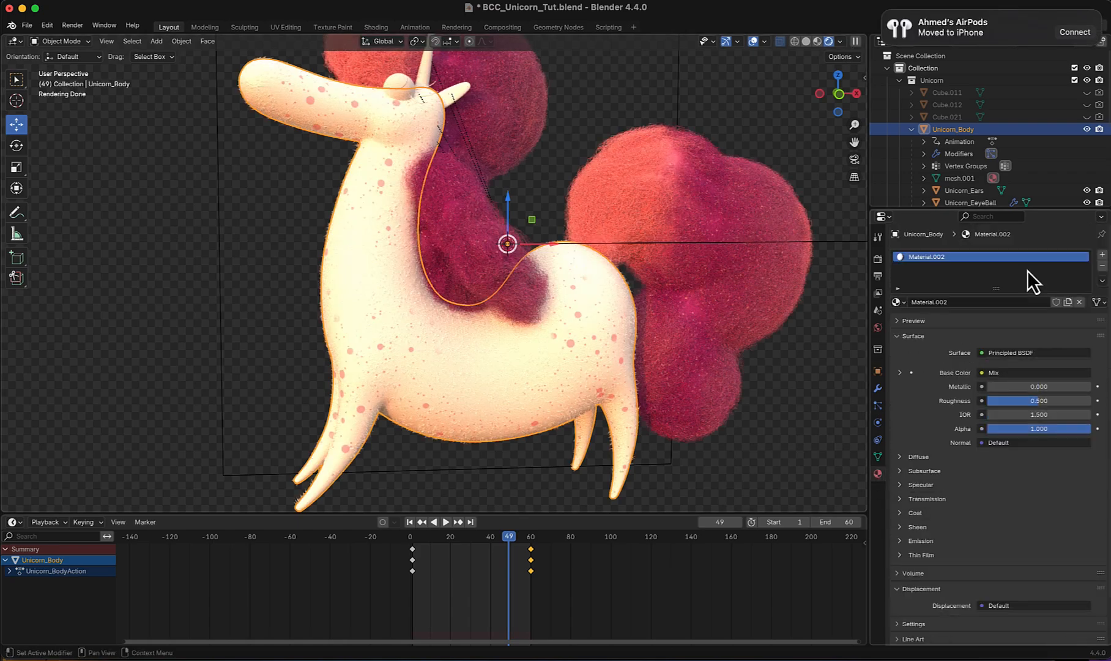
click(1101, 255)
click(978, 325)
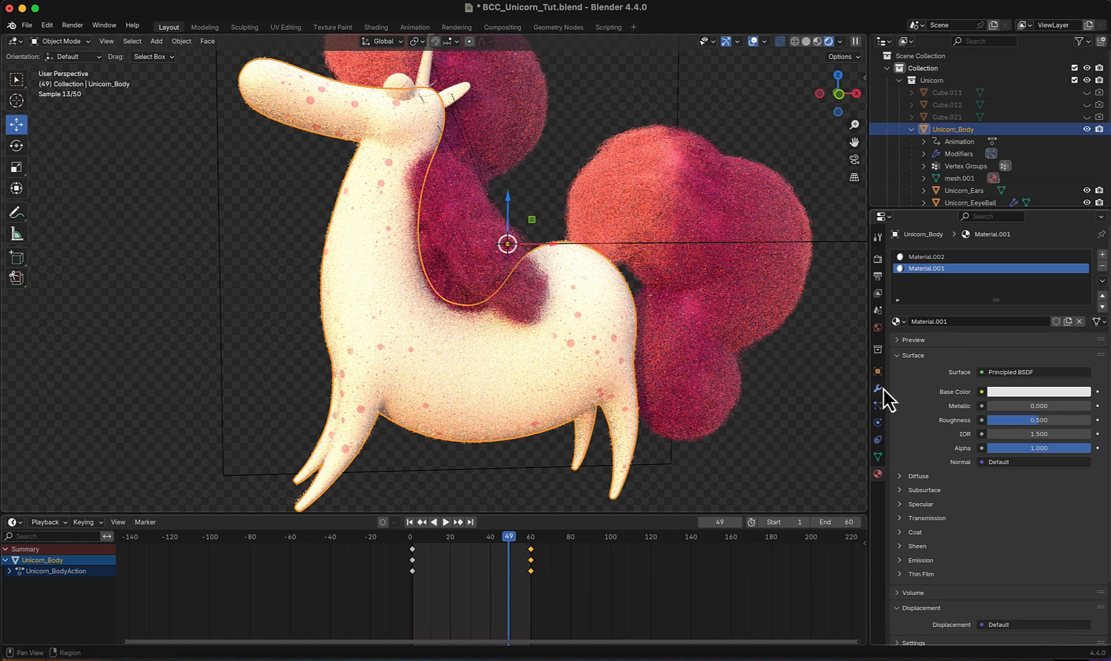
- Assign Material.001 as the render material of the body's hair particles
click(879, 404)
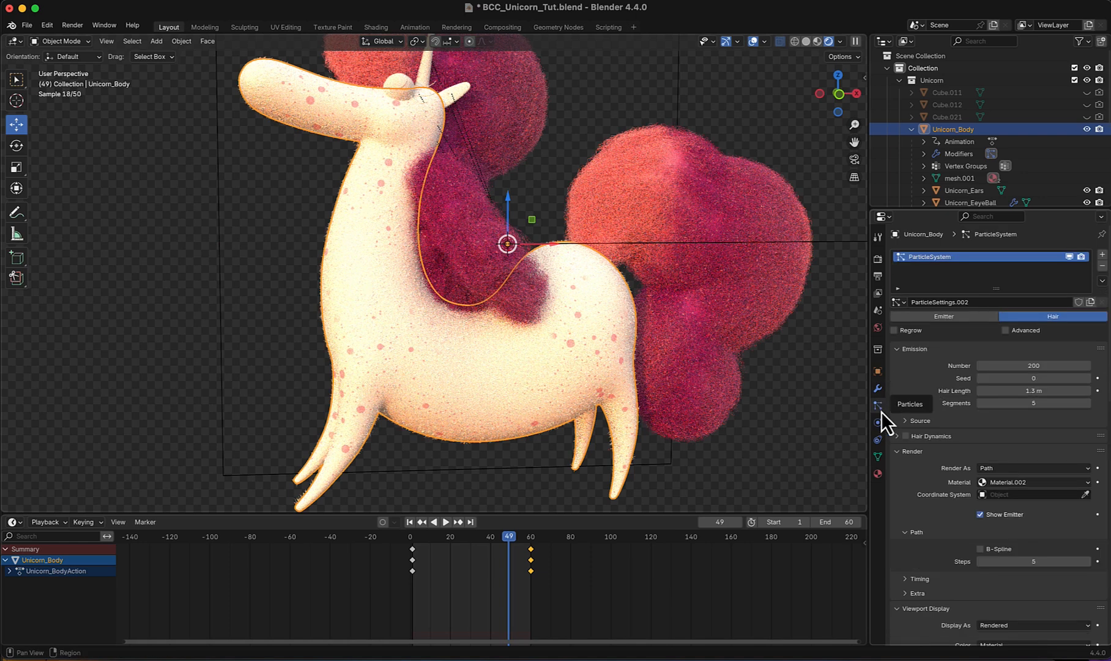
click(1027, 483)
click(1013, 507)
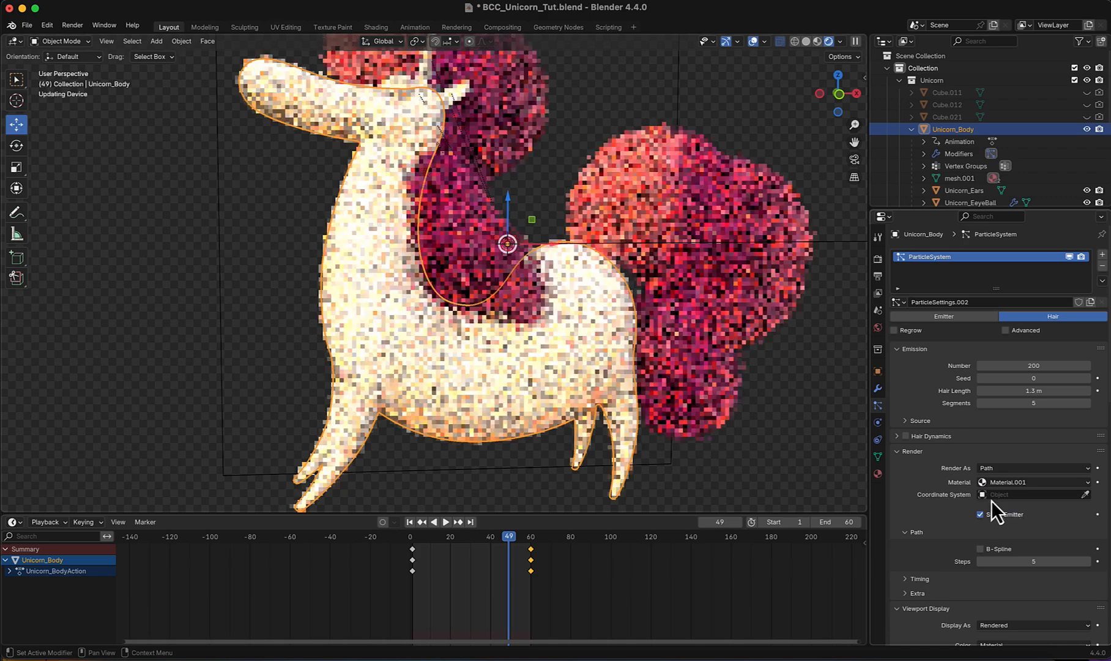
- Set the Alpha of the body hair's Material.001 to 0.5
click(879, 474)
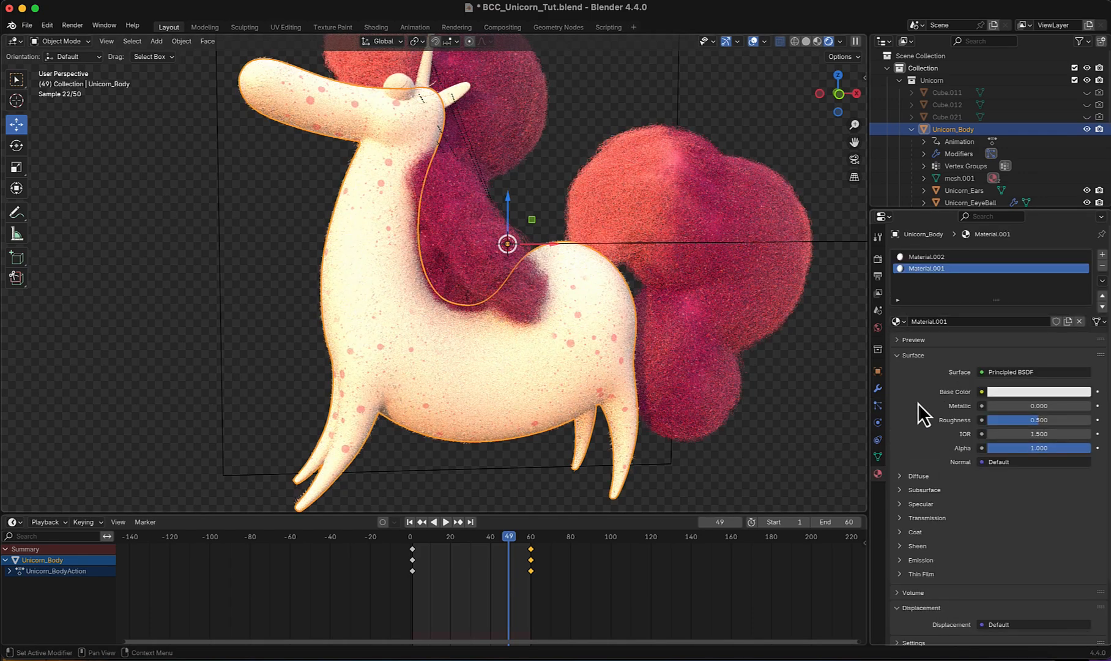
click(1052, 448)
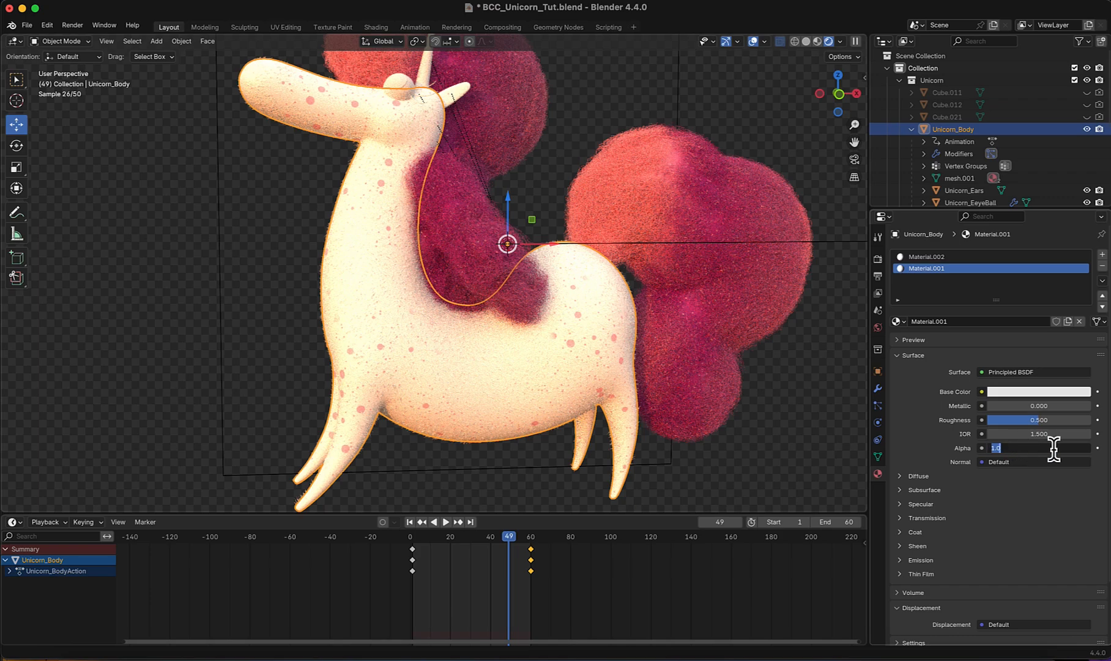
text(.5)
key(Return)
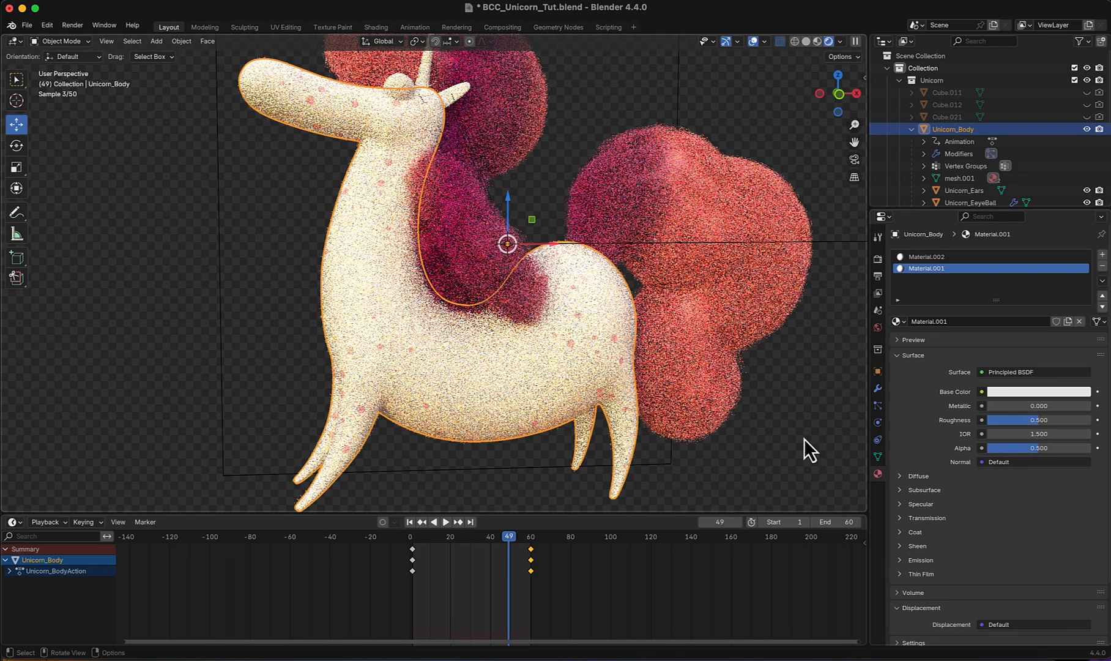